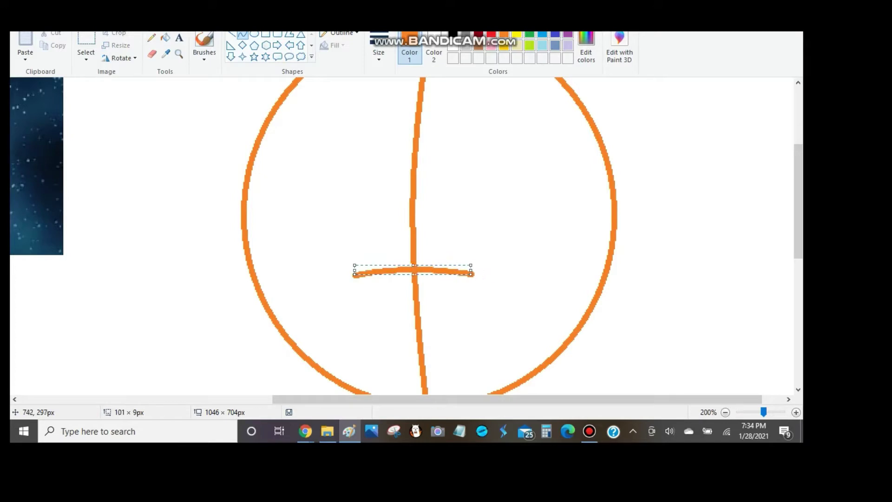
Draw wavy orange muzzle curves across the head circle, rising to a small peak at each side edge.
left_click_drag(527, 254, 523, 270)
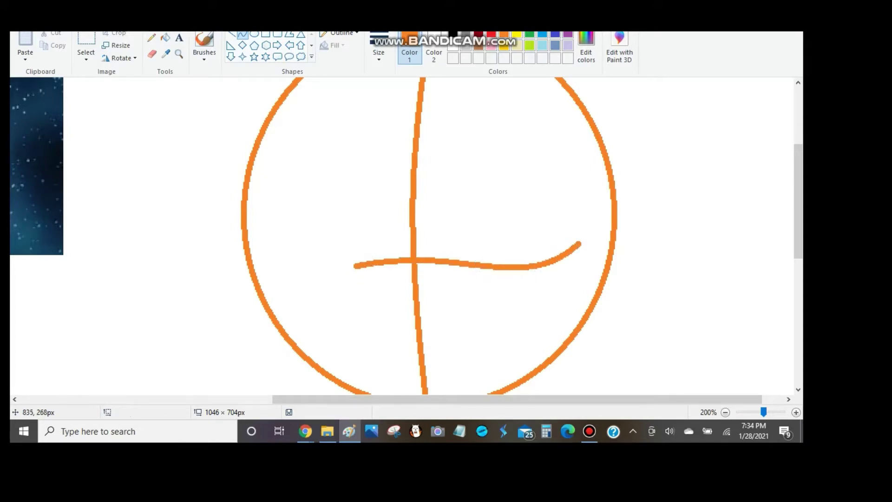
left_click_drag(628, 283, 619, 224)
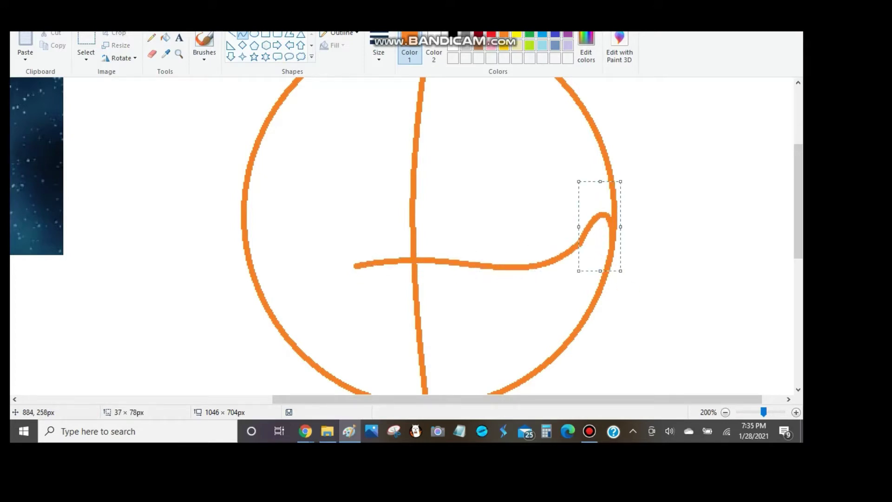
scroll(404, 235, "down", 3)
left_click_drag(285, 184, 250, 190)
left_click(152, 54)
scroll(358, 217, "up", 3)
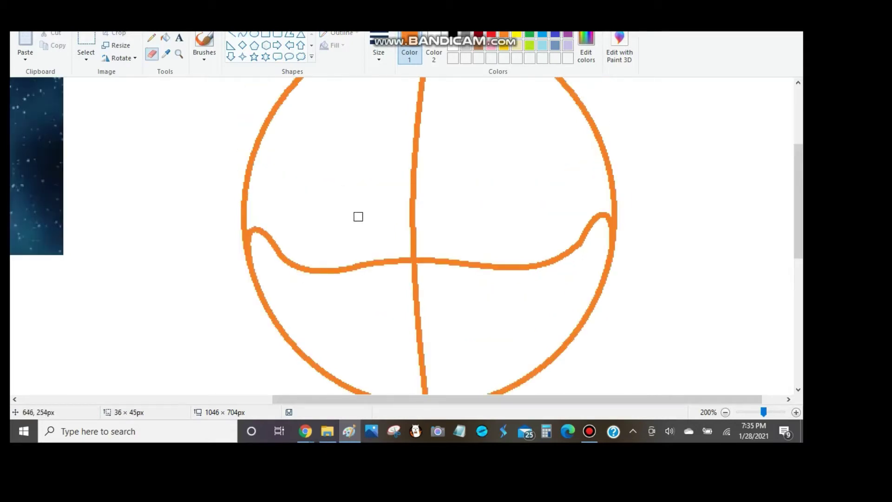
left_click(589, 431)
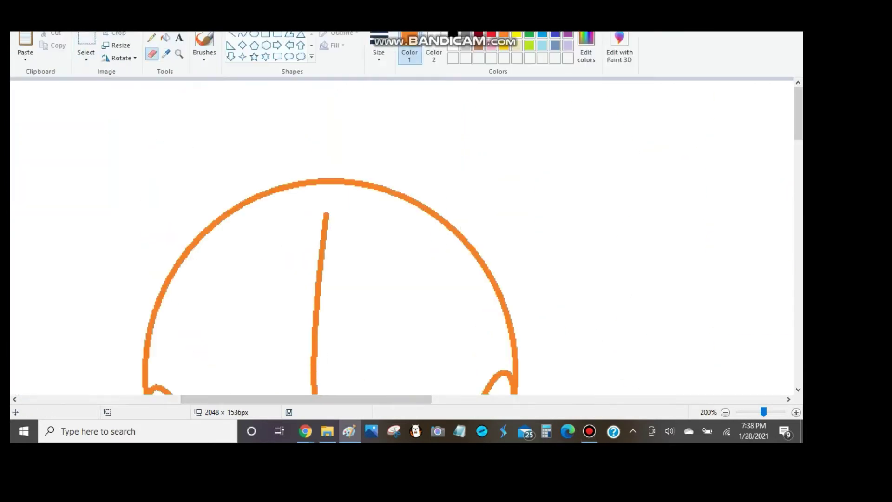
Draw the right eye outline as an orange arch about 177 × 200 px from the muzzle line's middle to its right peak.
left_click(243, 34)
scroll(402, 236, "down", 3)
left_click_drag(316, 260, 479, 244)
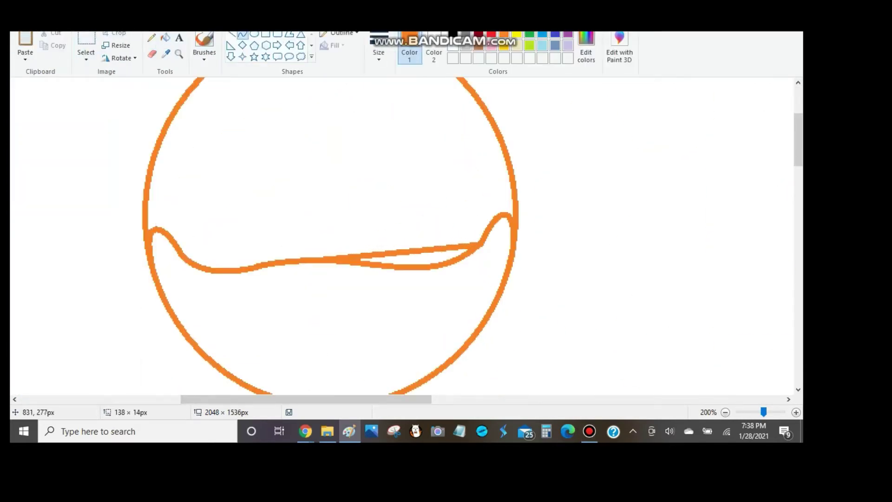
scroll(402, 235, "up", 3)
left_click_drag(398, 329, 359, 116)
left_click_drag(465, 209, 529, 142)
key("ctrl+v")
scroll(402, 235, "down", 3)
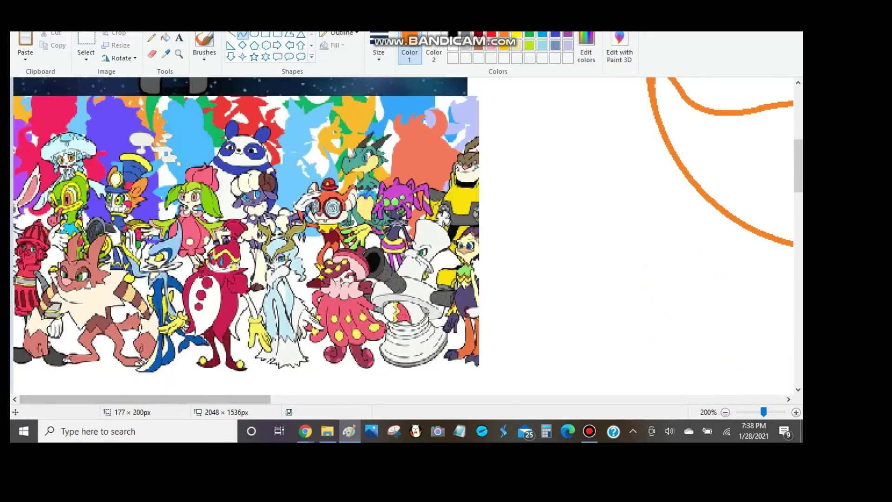
scroll(402, 236, "right", 3)
scroll(402, 236, "up", 3)
scroll(402, 235, "right", 4)
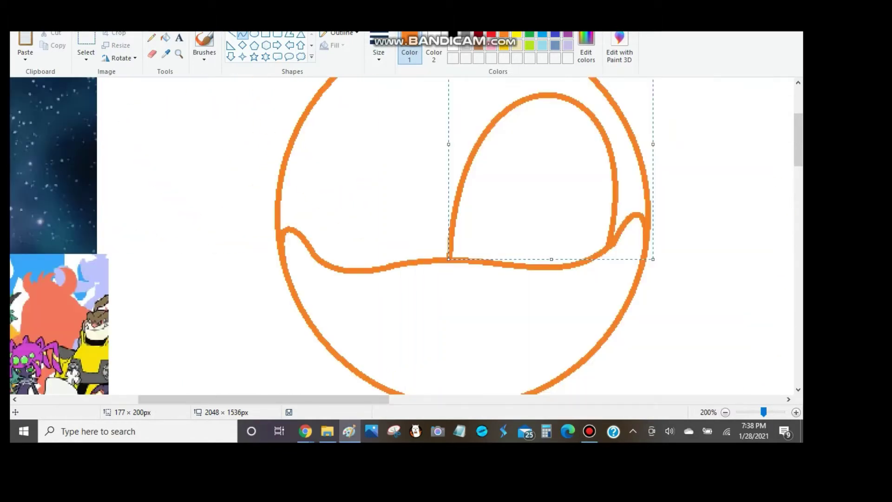
Draw the left eye outline as an orange arch about 144 × 198 px from the muzzle line's middle to its left peak.
left_click_drag(413, 250, 316, 251)
scroll(402, 236, "up", 2)
scroll(402, 235, "down", 1)
left_click_drag(379, 334, 358, 153)
left_click_drag(362, 205, 344, 196)
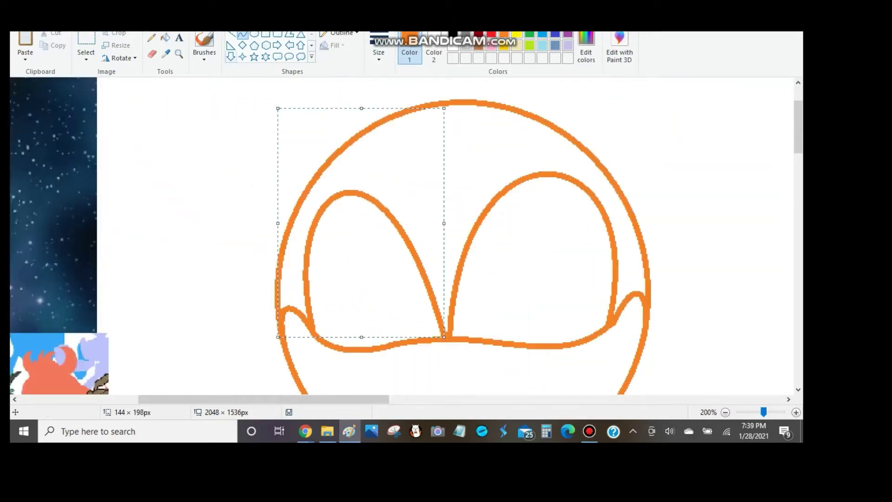
Draw jagged orange fur markings with the Pencil on the forehead, along both head edges and on the right cheek.
left_click(231, 34)
scroll(402, 235, "left", 3)
scroll(402, 236, "down", 2)
scroll(402, 236, "right", 5)
scroll(402, 236, "up", 2)
scroll(402, 236, "left", 5)
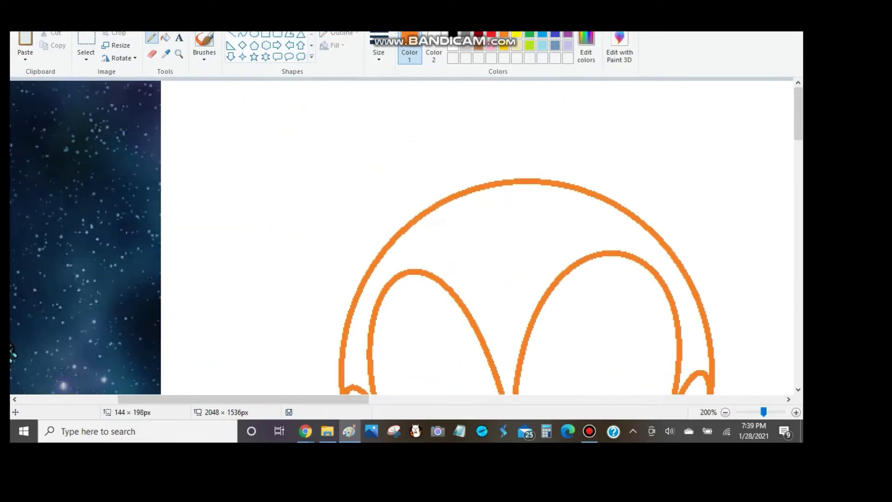
left_click(152, 38)
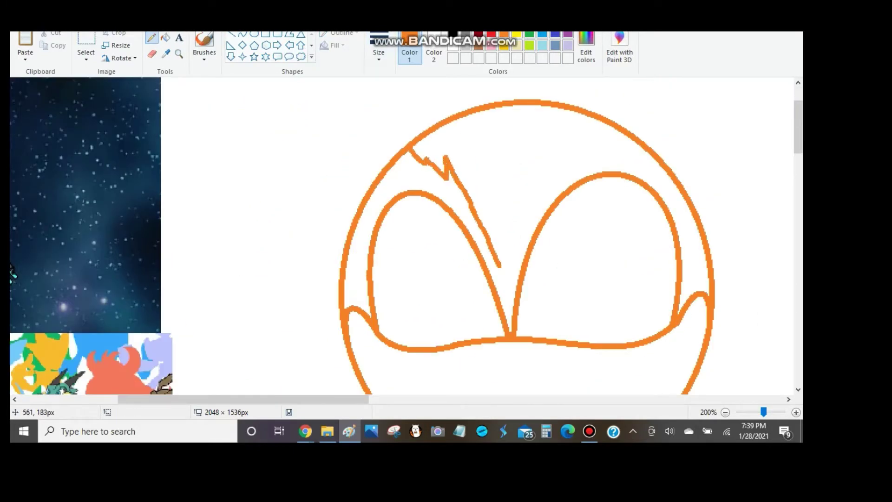
left_click_drag(362, 268, 351, 306)
scroll(402, 236, "left", 3)
scroll(402, 236, "down", 2)
scroll(402, 236, "right", 6)
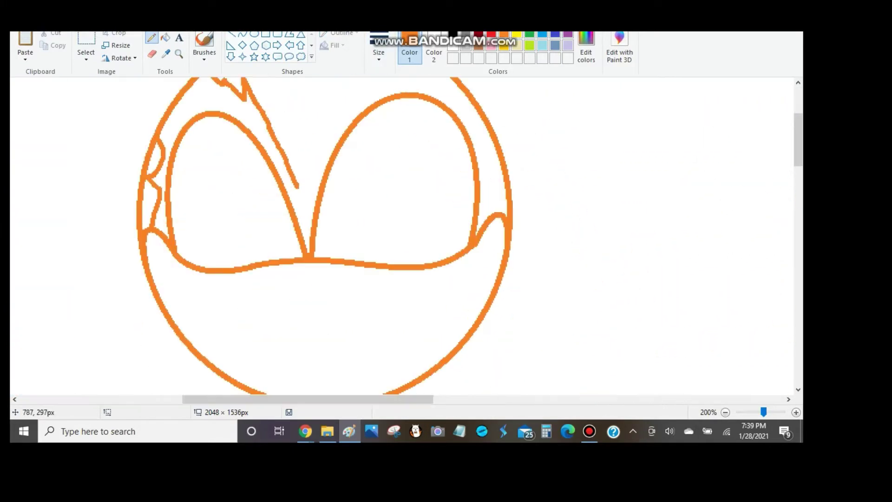
scroll(402, 236, "up", 2)
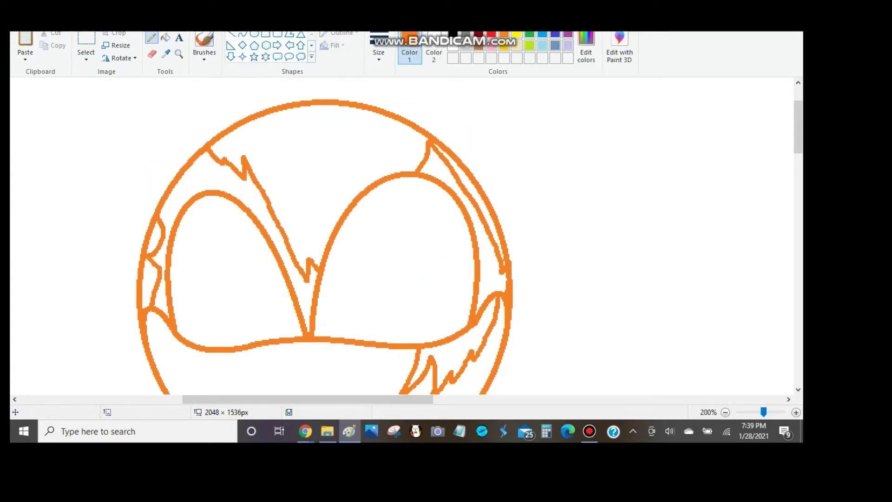
Draw a tall orange oval iris inside the right eye with a smaller oval pupil in it, and fill the pupil orange.
left_click(254, 34)
scroll(402, 236, "down", 2)
mouse_move(384, 158)
left_mouse_down()
mouse_move(413, 258)
mouse_move(409, 238)
left_mouse_up()
scroll(403, 236, "left", 6)
scroll(402, 236, "down", 4)
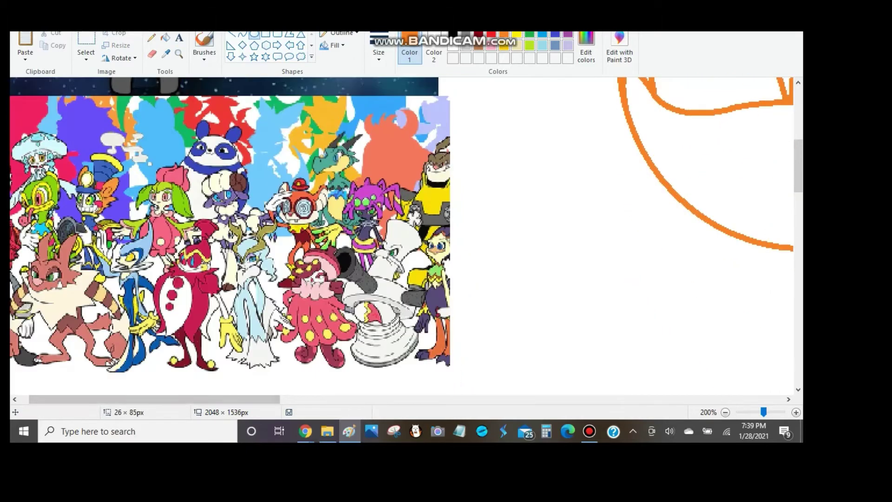
scroll(402, 236, "right", 6)
scroll(402, 235, "up", 4)
mouse_move(369, 157)
left_mouse_down()
mouse_move(382, 231)
mouse_move(353, 140)
left_mouse_up()
left_click(165, 37)
left_click(375, 195)
Copy the finished iris and pupil from the right eye into the left eye.
left_click(86, 47)
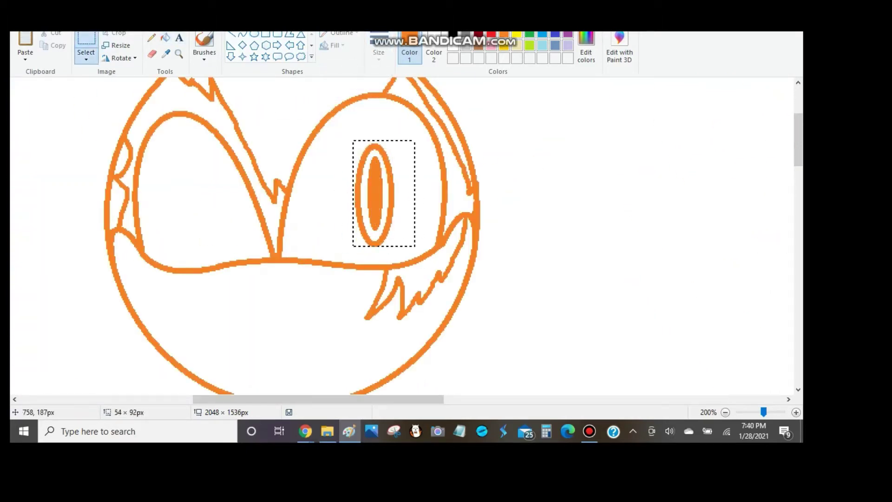
mouse_move(382, 196)
left_mouse_down()
mouse_move(237, 218)
mouse_move(221, 204)
mouse_move(239, 169)
mouse_move(122, 236)
mouse_move(125, 304)
left_mouse_up()
scroll(279, 186, "up", 2)
Draw a pointed ear with jagged inner fur in blue on the head's upper right using the Pencil.
left_click(243, 34)
scroll(400, 237, "up", 2)
left_click(151, 37)
left_click(378, 46)
left_click(353, 145)
scroll(399, 237, "left", 6)
scroll(399, 237, "right", 6)
key("ctrl+z")
mouse_move(462, 278)
left_mouse_down()
mouse_move(438, 194)
mouse_move(352, 99)
mouse_move(334, 106)
mouse_move(334, 217)
mouse_move(345, 240)
mouse_move(386, 183)
mouse_move(366, 190)
mouse_move(329, 182)
mouse_move(319, 162)
mouse_move(383, 231)
left_mouse_up()
scroll(399, 237, "down", 2)
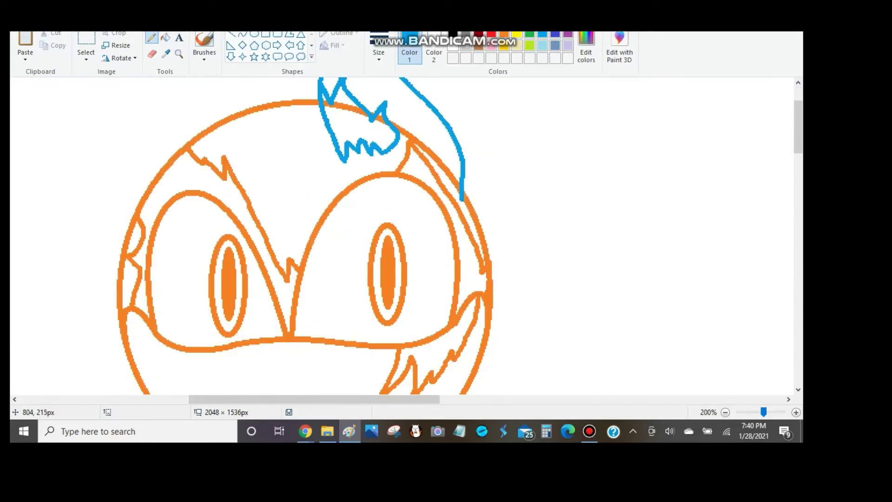
Draw the matching blue pointed ear with jagged inner fur on the head's upper left.
scroll(400, 238, "left", 4)
scroll(400, 237, "up", 2)
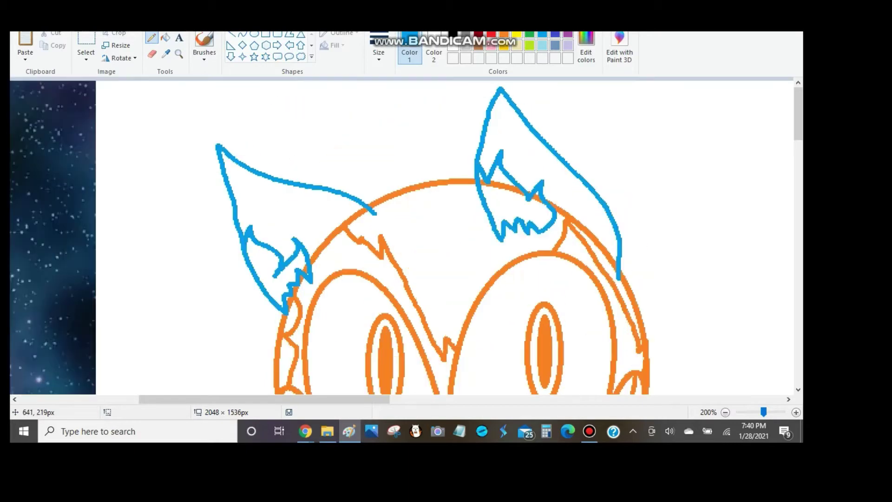
scroll(402, 237, "left", 4)
Draw a green fringe of jagged hair strands across the forehead and over the tops of both eyes.
scroll(402, 237, "right", 6)
scroll(402, 237, "down", 2)
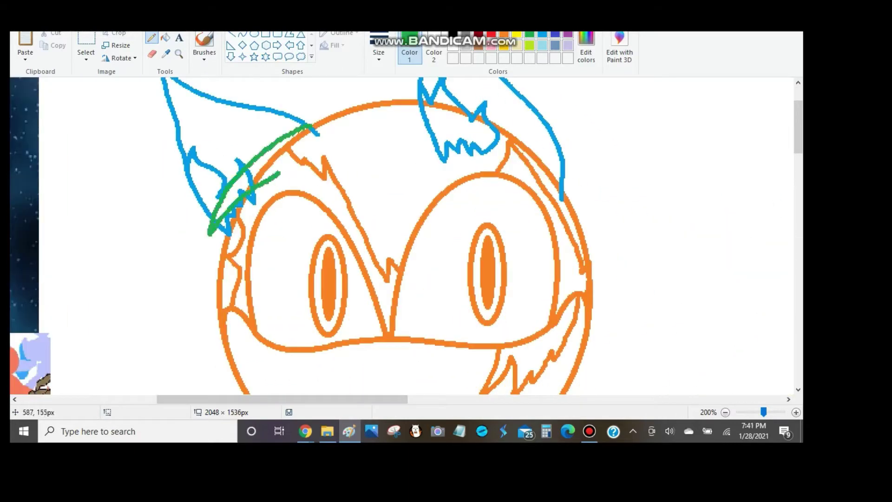
left_click_drag(360, 191, 413, 240)
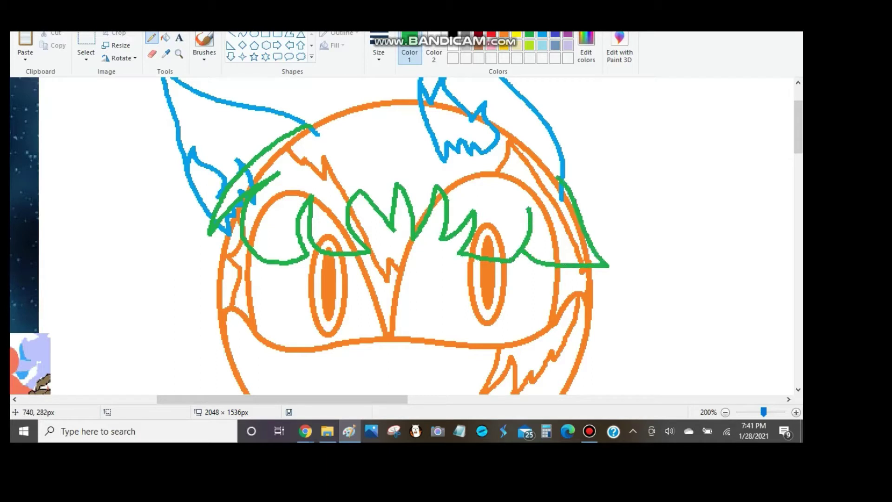
scroll(402, 237, "right", 2)
Flood the areas above the green fringe and inside the right ear with orange and refill them white to clear the orange guidelines.
left_click(312, 163)
left_click(242, 154)
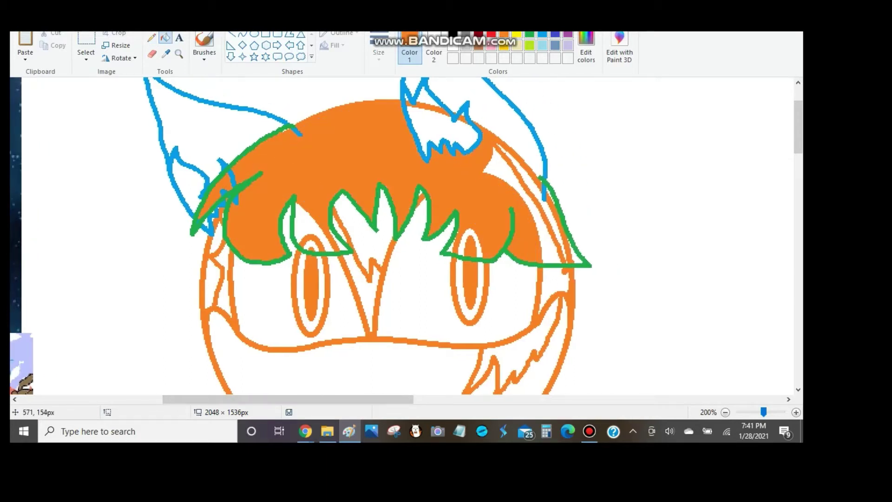
left_click(444, 127)
left_click(530, 210)
left_click(453, 45)
left_click(292, 136)
left_click(444, 128)
scroll(444, 128, "up", 3)
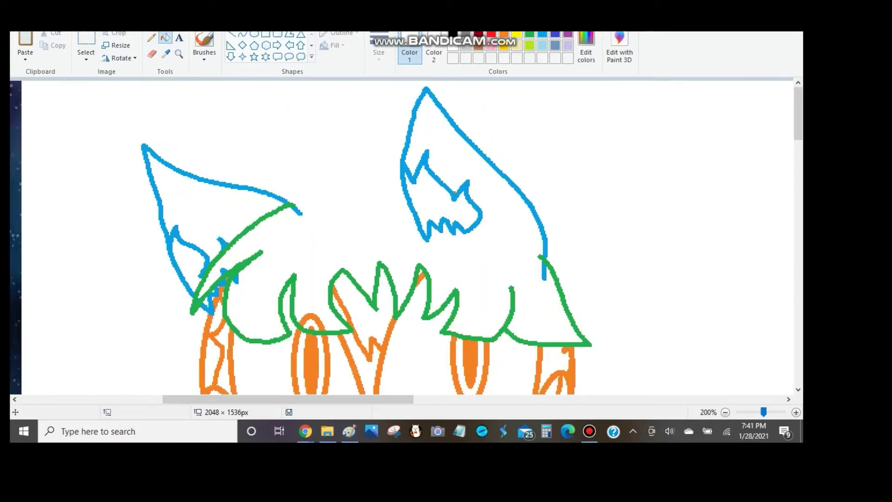
Draw a spiky orange hair tuft along the top of the head between the two ears.
scroll(402, 237, "left", 10)
scroll(402, 238, "right", 9)
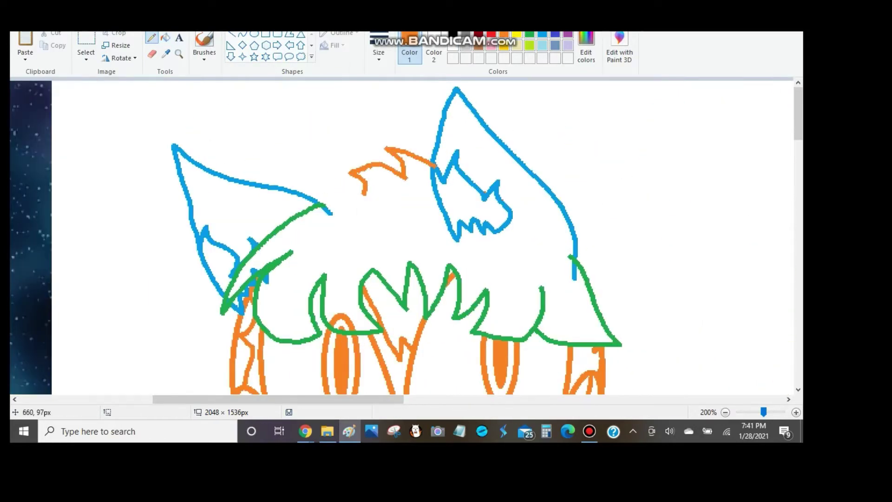
scroll(402, 237, "right", 5)
Draw lime fur tufts at the base of the right ear and along the upper edge of the left ear.
left_click(529, 45)
scroll(402, 237, "left", 8)
scroll(402, 237, "right", 13)
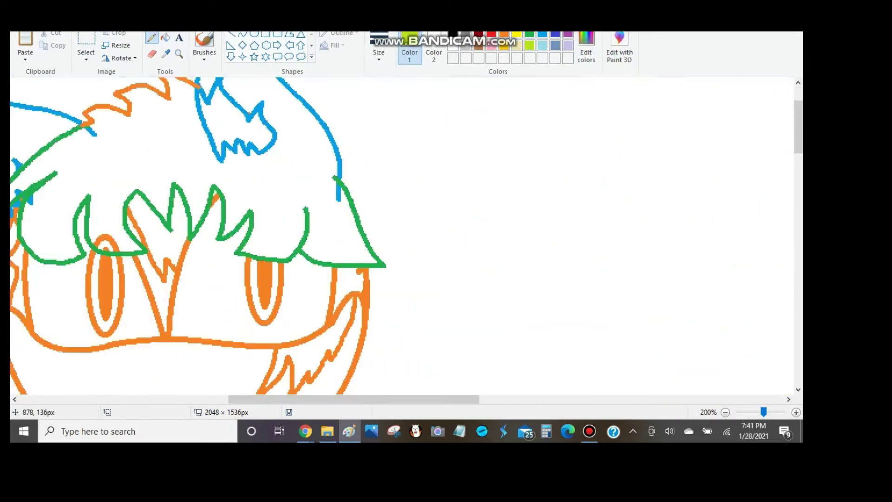
left_click_drag(292, 214, 339, 239)
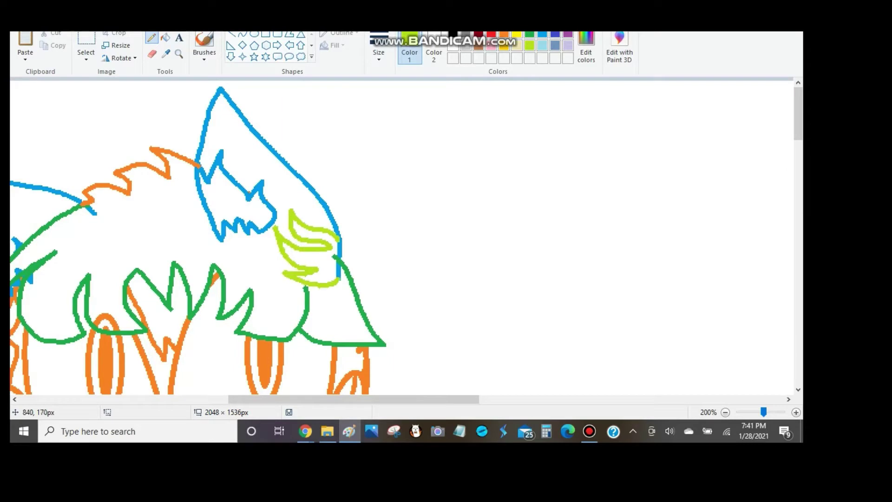
left_click_drag(339, 400, 286, 399)
scroll(402, 235, "down", 3)
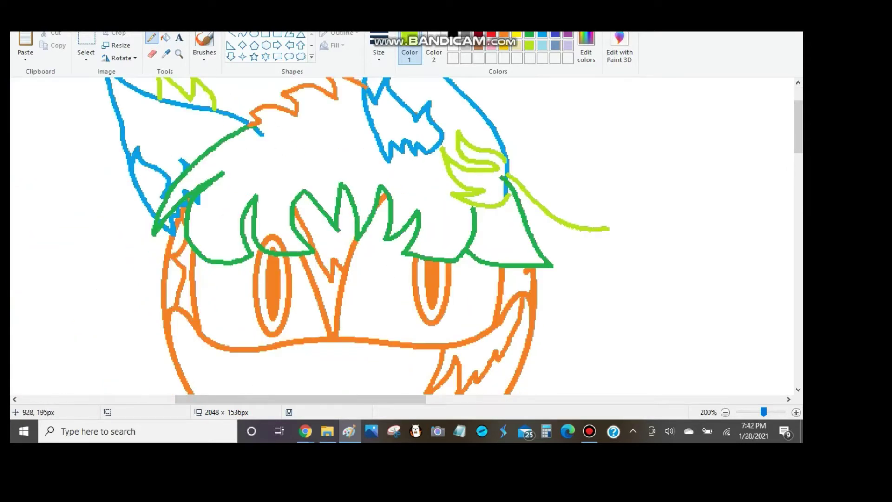
Draw spiky lime hair down the right side of the head and join it to the chin outline.
left_click_drag(609, 228, 539, 247)
scroll(539, 247, "down", 6)
scroll(600, 169, "up", 3)
mouse_move(599, 170)
left_mouse_down()
mouse_move(578, 226)
mouse_move(597, 325)
mouse_move(549, 384)
left_mouse_up()
scroll(549, 384, "down", 6)
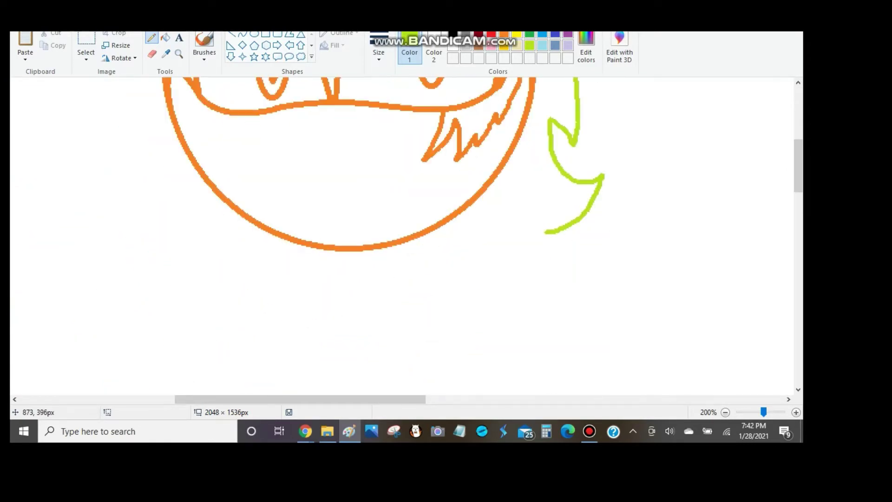
left_click_drag(555, 241, 424, 251)
Draw a small inverted triangle nose in lime under the middle of the muzzle line and fill it lime.
scroll(424, 251, "up", 6)
left_click(230, 33)
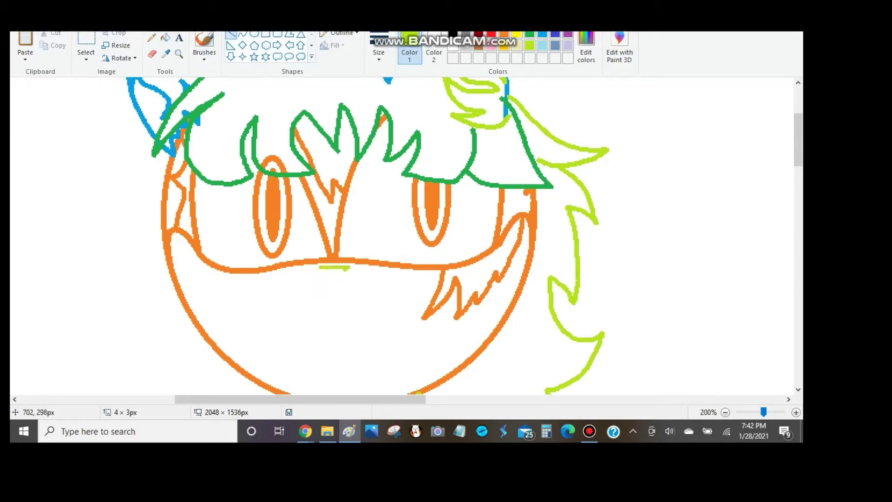
left_click(165, 37)
left_click(333, 271)
scroll(333, 271, "up", 3)
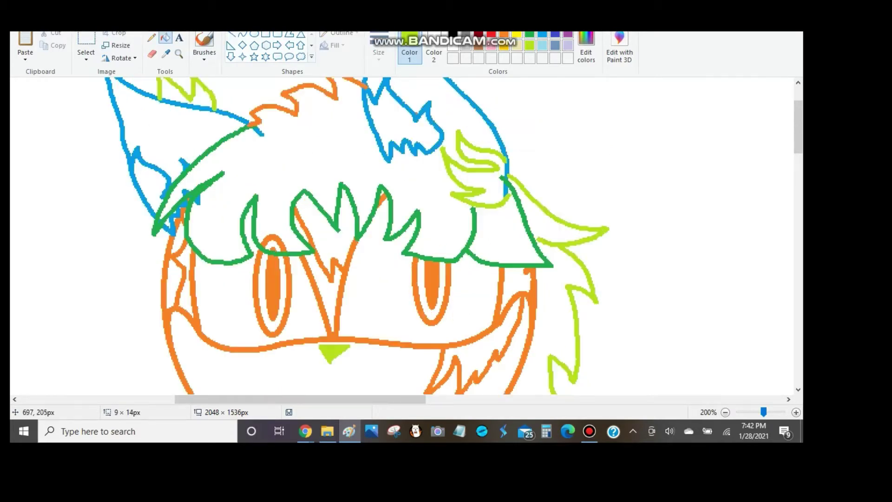
Draw jagged lime fur down the left side of the head from the ear to the chin outline.
scroll(333, 271, "down", 3)
left_click(151, 53)
scroll(304, 273, "up", 3)
left_click(151, 38)
scroll(418, 232, "down", 3)
scroll(418, 233, "left", 5)
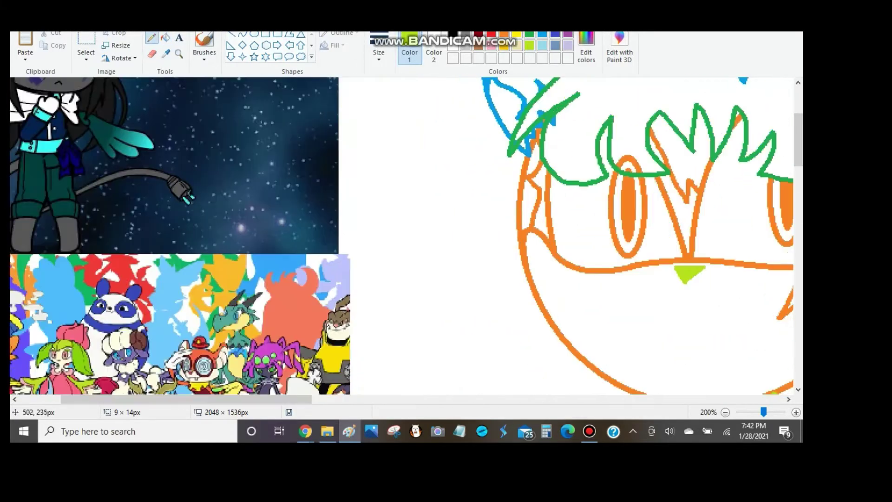
left_click_drag(509, 135, 472, 203)
left_click_drag(493, 328, 555, 360)
scroll(556, 359, "down", 3)
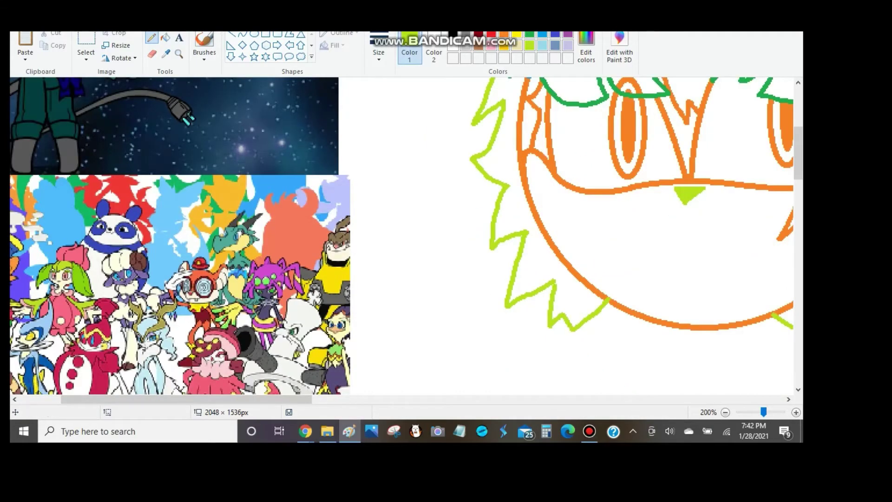
scroll(400, 232, "up", 3)
Remove the orange head outline above the cheek peaks on both sides of the face.
scroll(399, 233, "right", 5)
scroll(400, 233, "down", 2)
left_click(165, 38)
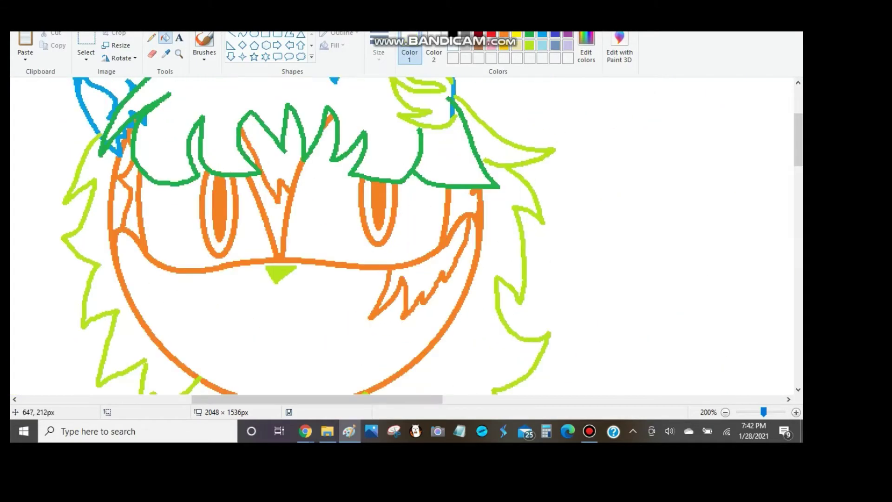
left_click(152, 54)
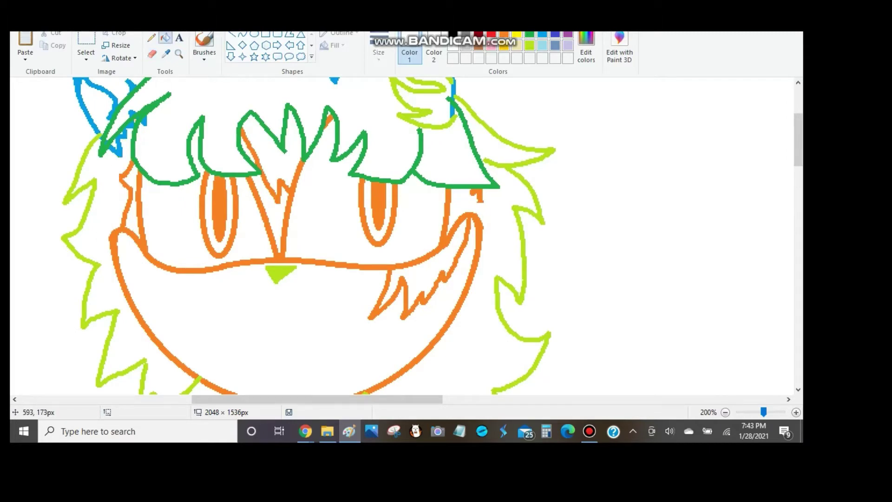
scroll(400, 232, "up", 2)
scroll(400, 232, "down", 2)
scroll(400, 232, "up", 2)
Draw the left side of the body as a slightly bowed yellow curve, about 17 × 188 px, starting just below the chin.
scroll(399, 233, "down", 6)
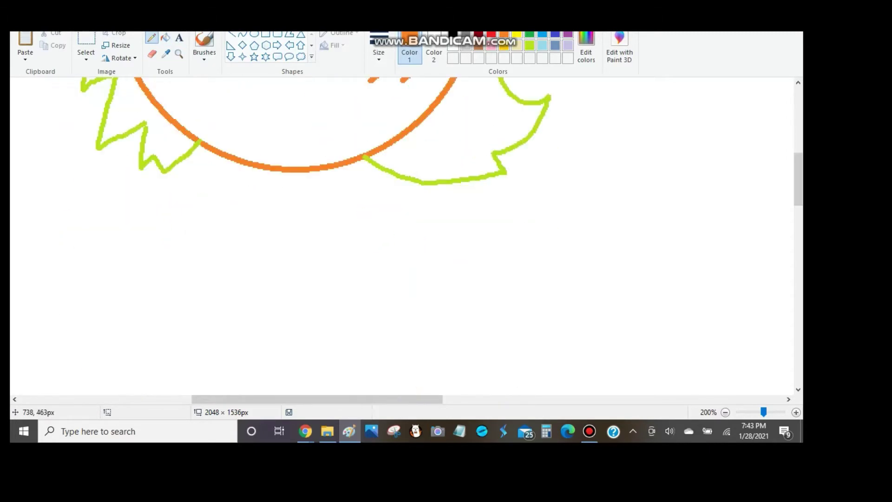
key("alt+v")
left_click(74, 46)
scroll(400, 232, "up", 2)
scroll(400, 232, "left", 5)
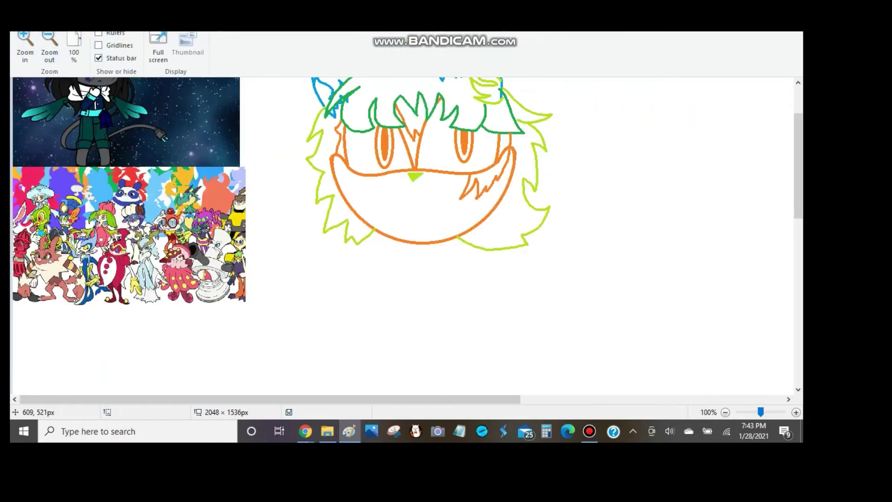
left_click_drag(370, 179, 364, 367)
key("alt+h")
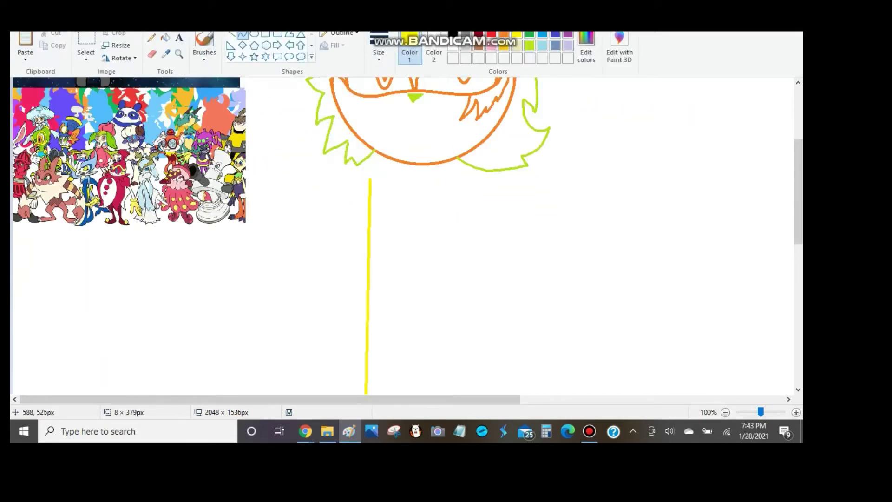
key("ctrl+z")
left_click_drag(377, 167, 369, 301)
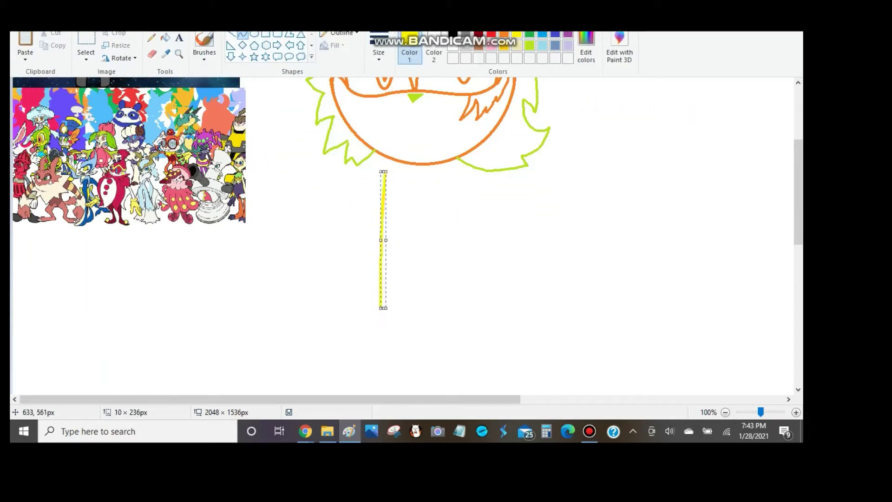
left_click_drag(373, 232, 369, 213)
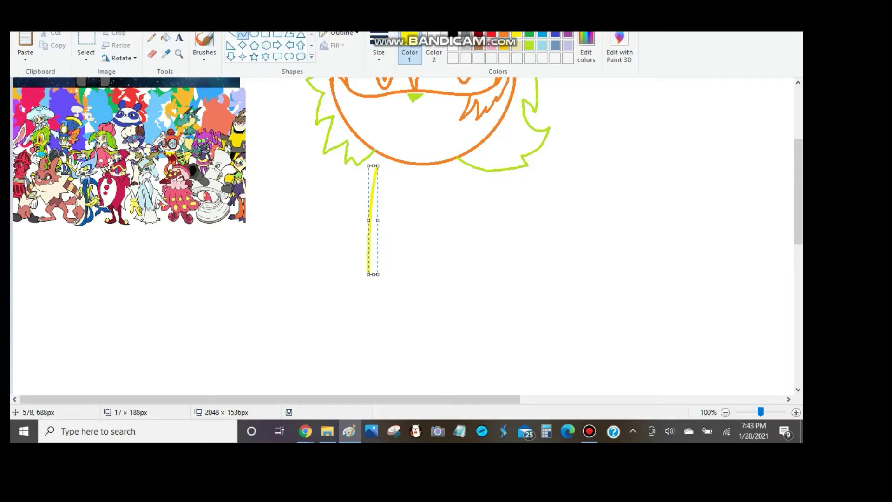
Draw the short crotch line, the left leg's inner edge and a rounded left foot in yellow.
scroll(347, 320, "down", 3)
left_click_drag(368, 178, 385, 338)
mouse_move(375, 260)
left_mouse_down()
mouse_move(367, 247)
mouse_move(365, 258)
mouse_move(383, 257)
mouse_move(372, 258)
mouse_move(492, 311)
mouse_move(450, 284)
mouse_move(469, 278)
mouse_move(302, 320)
mouse_move(295, 307)
left_mouse_up()
scroll(371, 258, "up", 3)
scroll(372, 258, "up", 5)
scroll(407, 265, "down", 8)
scroll(437, 309, "up", 3)
scroll(437, 309, "down", 9)
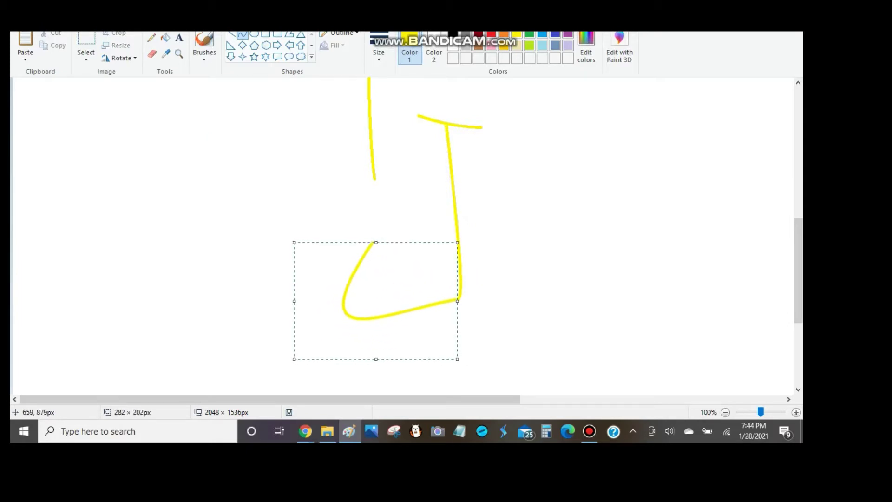
Join the left body line to the foot with a jagged yellow fur ankle drawn with the pencil.
key("alt+v")
key("ctrl+Page_Up")
scroll(407, 236, "right", 5)
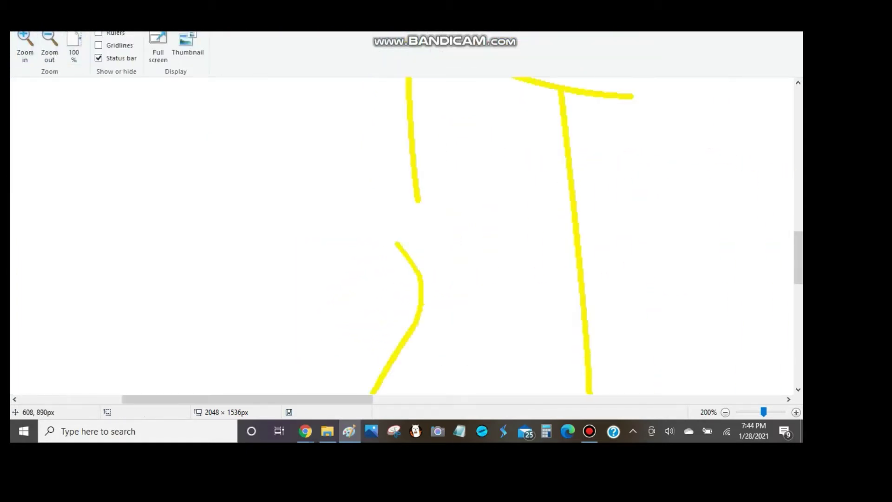
scroll(407, 235, "up", 2)
key("ctrl+Page_Down")
key("alt+h")
scroll(406, 236, "up", 5)
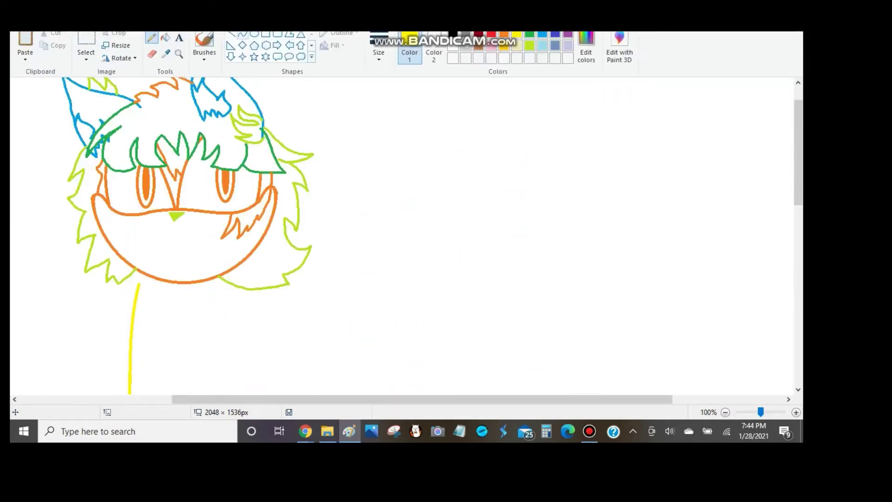
scroll(407, 236, "left", 5)
scroll(406, 235, "down", 2)
scroll(407, 235, "right", 3)
scroll(407, 236, "down", 4)
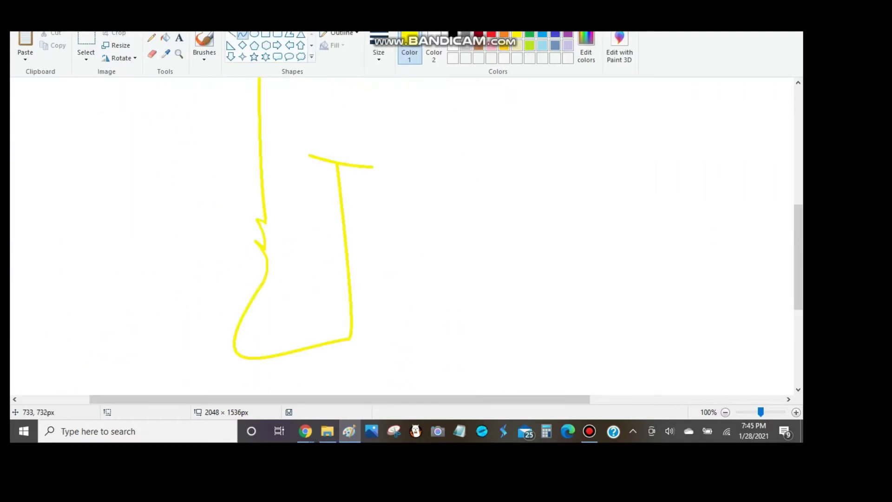
Draw the right leg's inner edge from the crotch line and curve it into a rounded right foot in yellow.
mouse_move(339, 168)
left_mouse_down()
mouse_move(390, 332)
mouse_move(373, 347)
left_mouse_up()
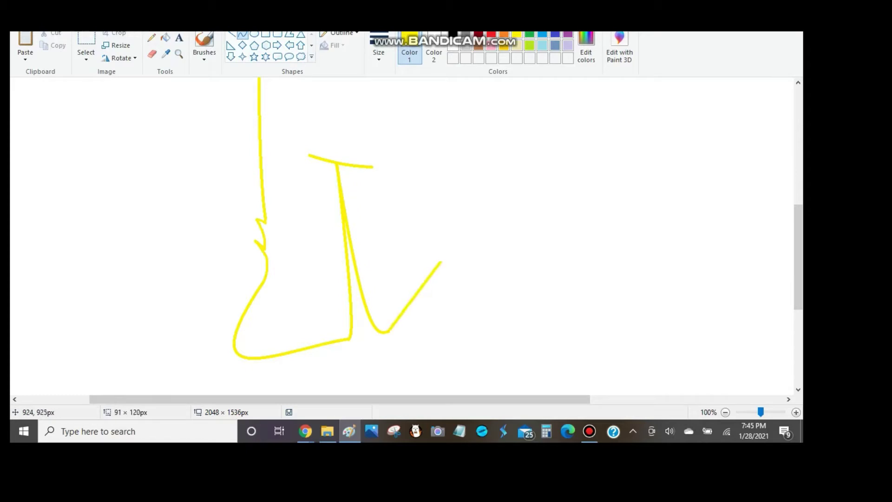
left_click_drag(418, 297, 474, 358)
key("ctrl+z")
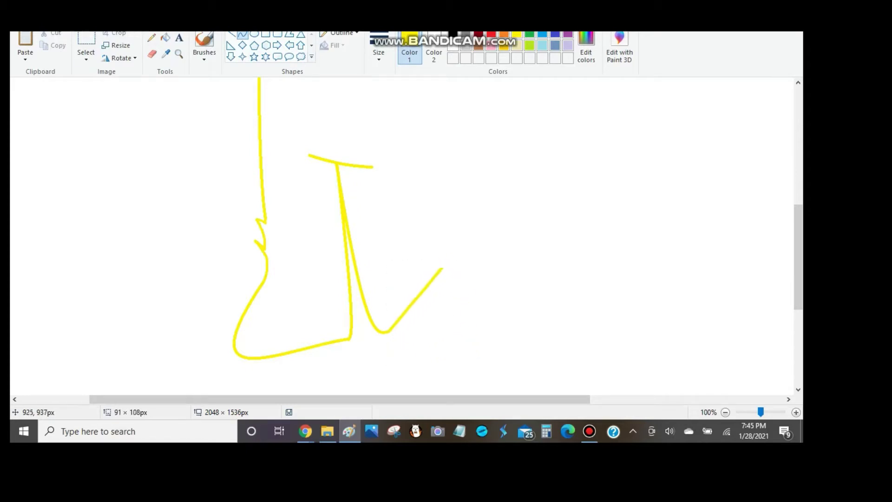
left_click_drag(454, 288, 490, 341)
left_click_drag(469, 307, 486, 314)
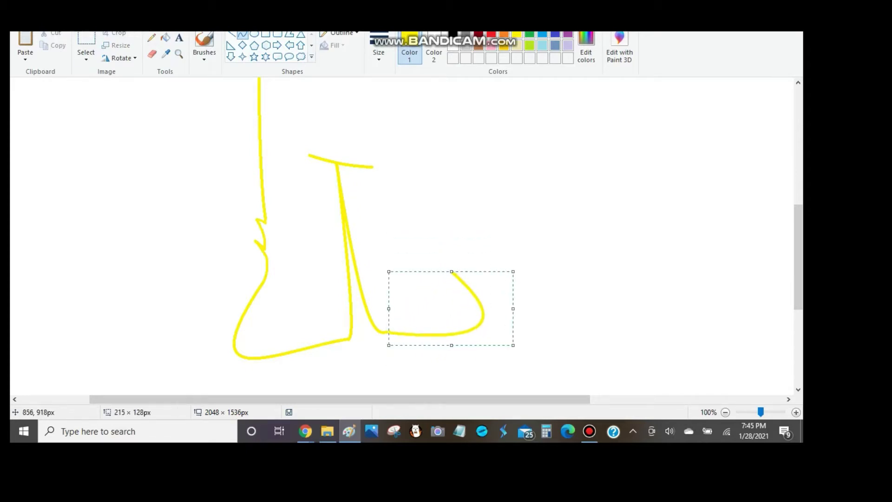
Draw the right side of the body in yellow from below the chin and connect it to the right foot.
scroll(405, 233, "up", 3)
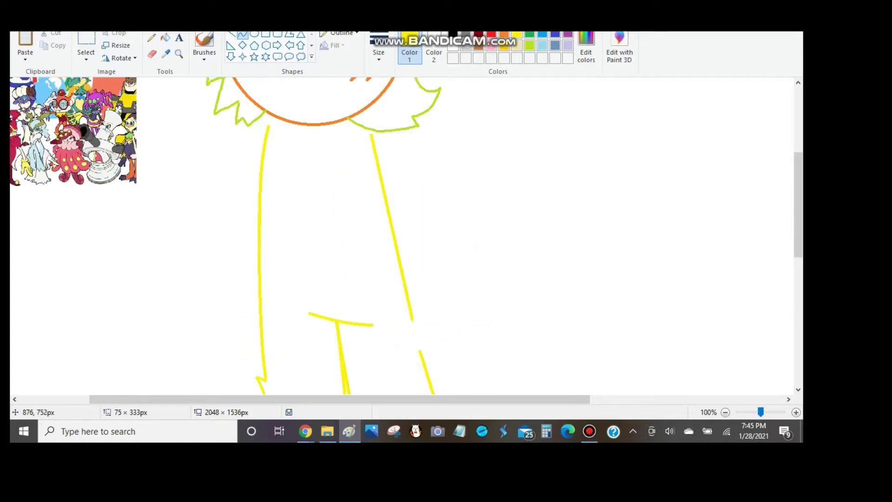
scroll(404, 232, "down", 2)
key("alt+v")
key("i")
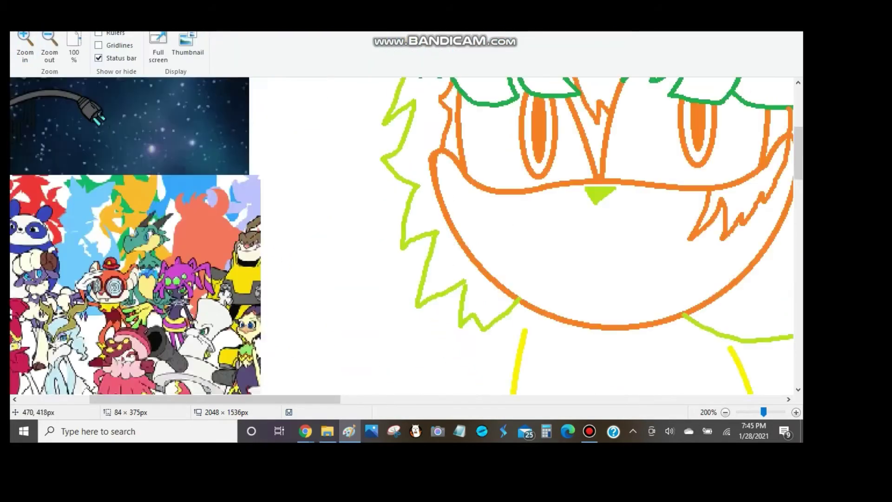
scroll(405, 232, "down", 3)
scroll(404, 232, "right", 5)
key("ctrl+Page_Down")
key("alt+h")
scroll(404, 232, "up", 2)
key("alt+h")
key("s")
key("z")
key("Escape")
scroll(404, 232, "down", 2)
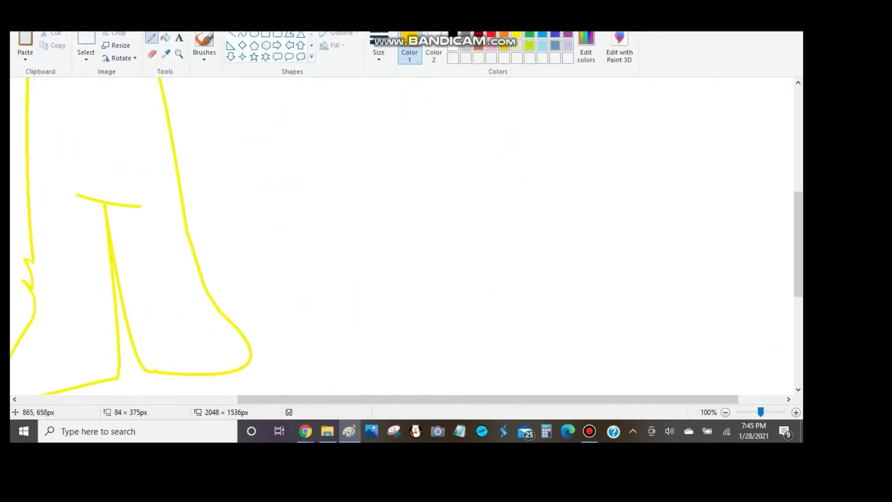
Draw a long curled tail cord in gold beside the body and add a two-pronged plug at its end.
left_click_drag(400, 159, 359, 101)
key("alt+v")
key("i")
scroll(405, 233, "up", 3)
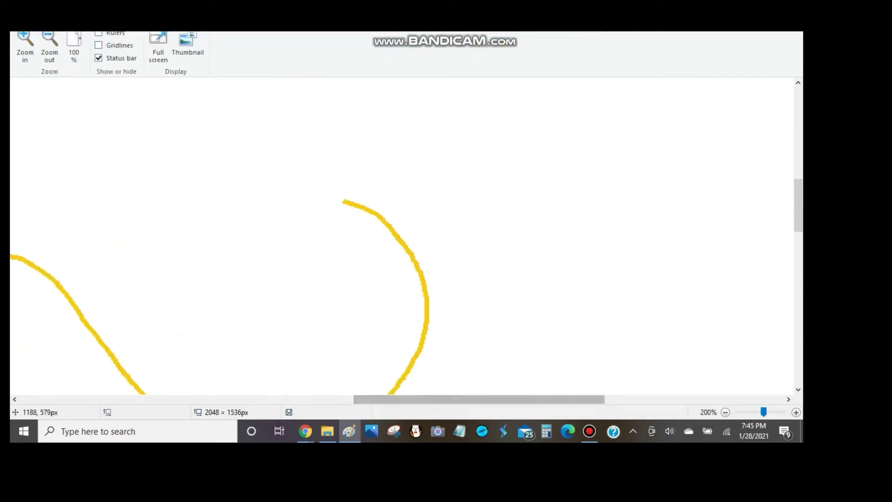
left_click_drag(343, 201, 384, 163)
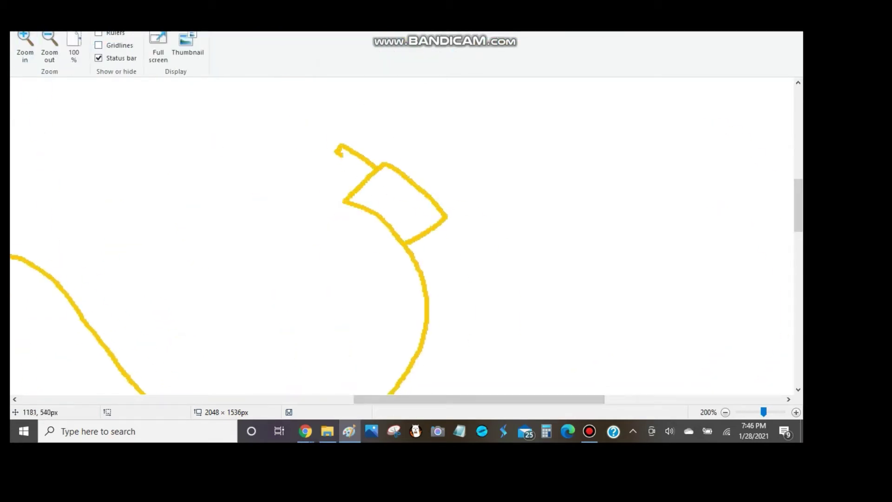
left_click_drag(332, 179, 350, 195)
Undo the second cord line and shift the plug slightly down and left with a free-form selection.
scroll(350, 194, "down", 3)
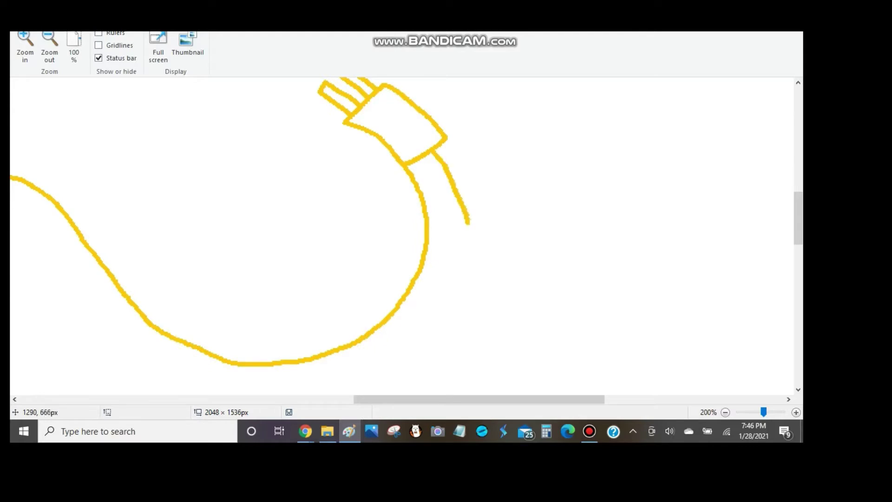
key("ctrl+z")
key("alt+h")
key("s")
key("e")
key("f")
scroll(405, 233, "up", 3)
mouse_move(399, 247)
left_mouse_down()
mouse_move(421, 244)
mouse_move(382, 236)
mouse_move(399, 248)
left_mouse_up()
Draw the cord's second gold edge from the plug around the curl back to the right side of the body.
key("alt+h")
key("p")
scroll(404, 232, "down", 3)
left_click_drag(421, 161, 437, 179)
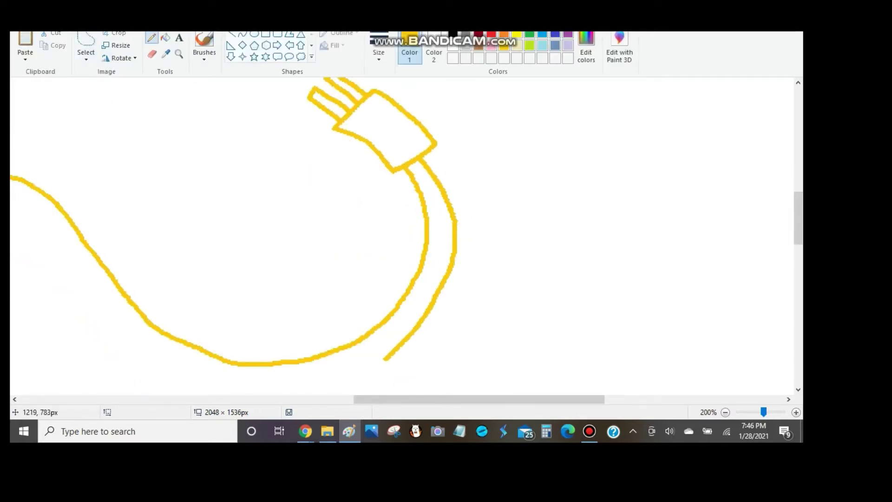
left_click_drag(384, 358, 325, 385)
scroll(326, 386, "left", 8)
scroll(539, 344, "down", 3)
mouse_move(544, 306)
left_mouse_down()
mouse_move(490, 312)
mouse_move(396, 296)
mouse_move(202, 132)
left_mouse_up()
Draw two slanted gold eyelid curves over the tops of the eyes, running from the forehead centre to the outer face edges.
scroll(203, 133, "up", 10)
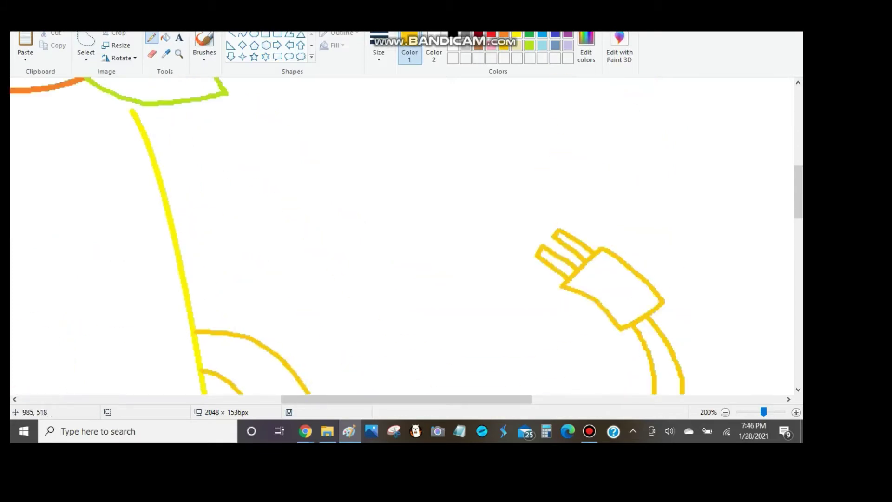
scroll(404, 233, "left", 8)
scroll(404, 233, "up", 12)
left_click(242, 34)
left_click_drag(296, 215, 479, 265)
mouse_move(386, 244)
left_mouse_down()
mouse_move(386, 253)
mouse_move(298, 235)
mouse_move(135, 269)
left_mouse_up()
left_click_drag(205, 235, 200, 246)
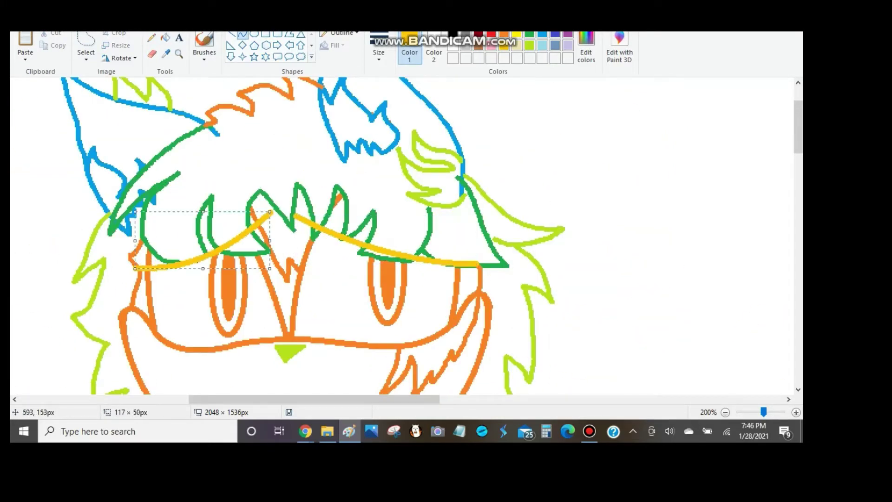
left_click(165, 37)
left_click(152, 54)
Draw a dark red bow under the chin with folded loops on both sides of the red oval gem.
scroll(205, 203, "down", 3)
scroll(205, 203, "up", 1)
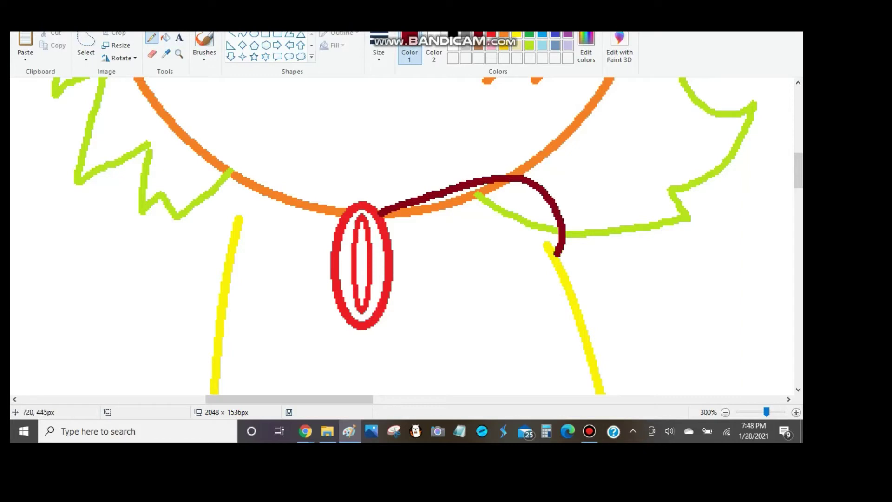
left_click_drag(416, 270, 568, 261)
mouse_move(406, 324)
left_mouse_down()
mouse_move(569, 320)
mouse_move(560, 230)
left_mouse_up()
mouse_move(350, 211)
left_mouse_down()
mouse_move(270, 173)
mouse_move(238, 260)
mouse_move(300, 280)
left_mouse_up()
left_click_drag(233, 265, 251, 322)
left_click_drag(364, 331, 406, 324)
Draw the right arm in lavender with a long outer curve and an inner line of about 45 × 200 px below the bow.
scroll(399, 232, "up", 2)
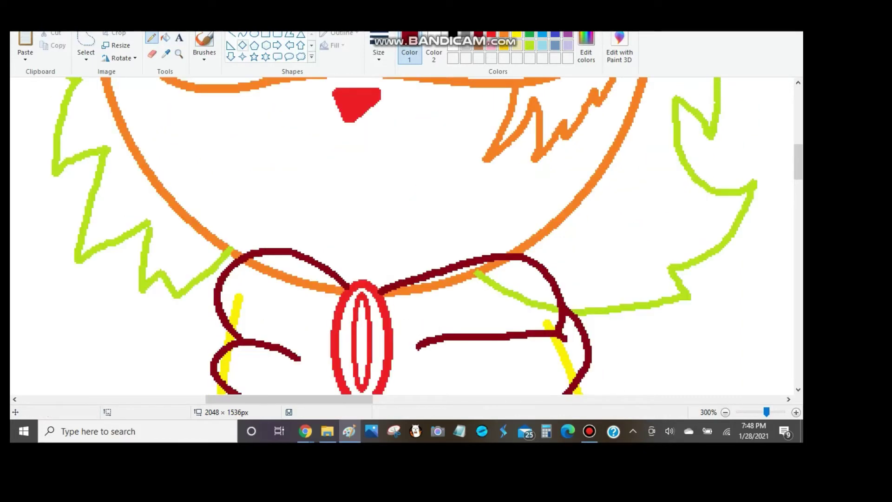
left_click(165, 37)
left_click(504, 34)
scroll(400, 232, "down", 2)
left_click(511, 205)
left_click(465, 293)
left_click(278, 297)
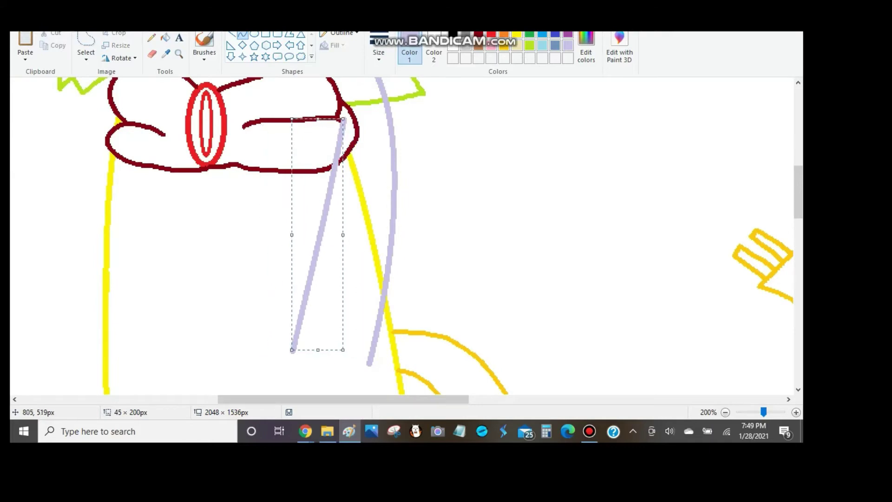
Erase stray outline pixels along the left side of the hair.
scroll(401, 236, "down", 3)
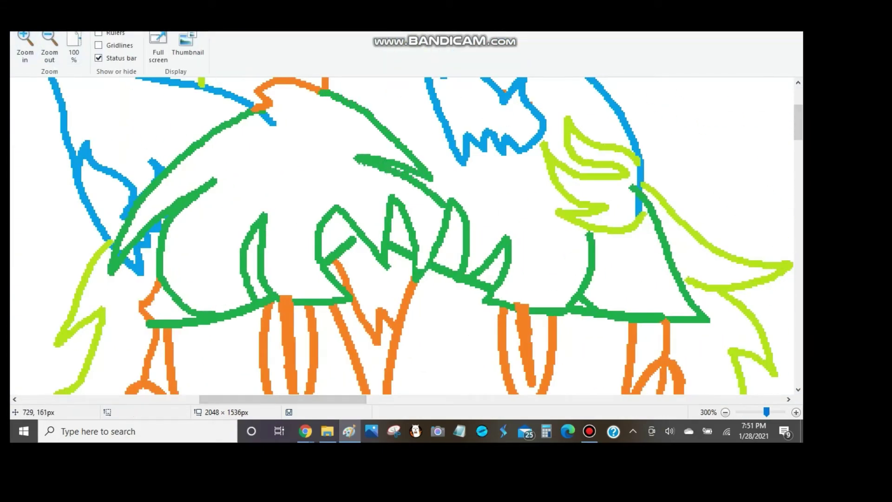
left_click(151, 54)
left_click_drag(121, 151, 128, 171)
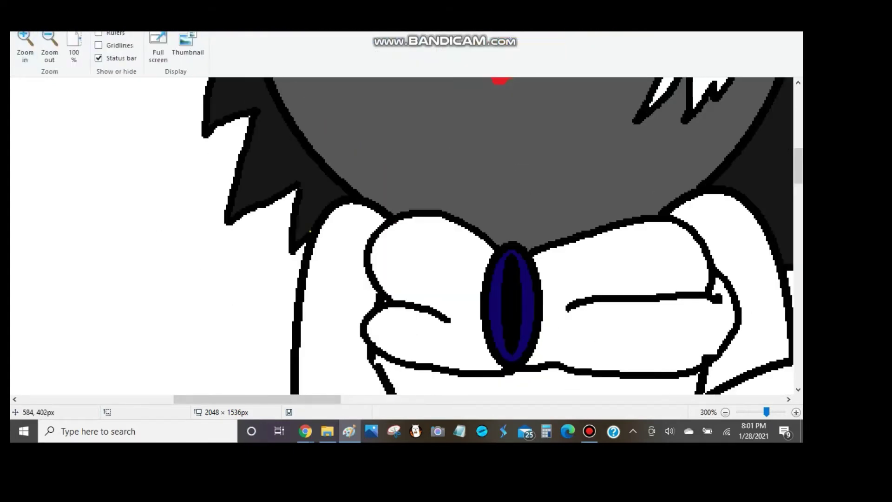
Replace the red nose with a short horizontal white line under the middle of the muzzle edge.
scroll(402, 235, "up", 5)
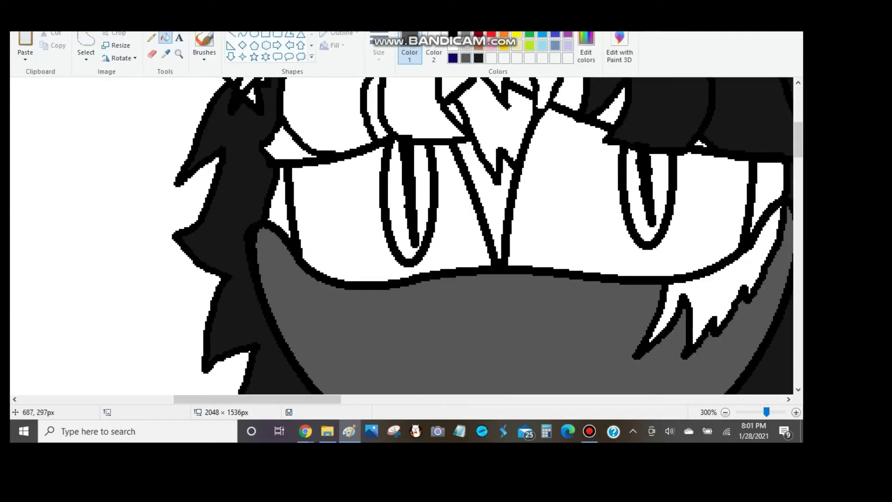
scroll(402, 236, "down", 3)
scroll(402, 235, "up", 3)
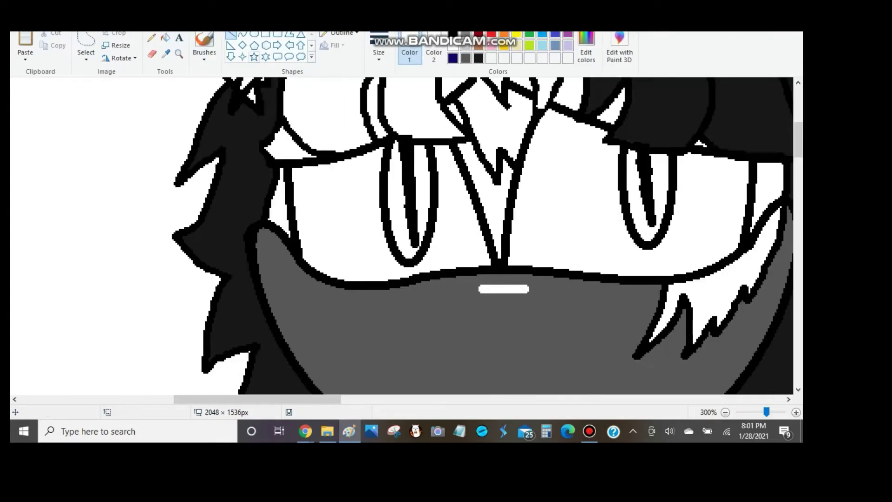
Fill the right eye's iris with the near-black fur colour and undo the same fill on the left iris.
left_click(165, 37)
left_click(407, 275)
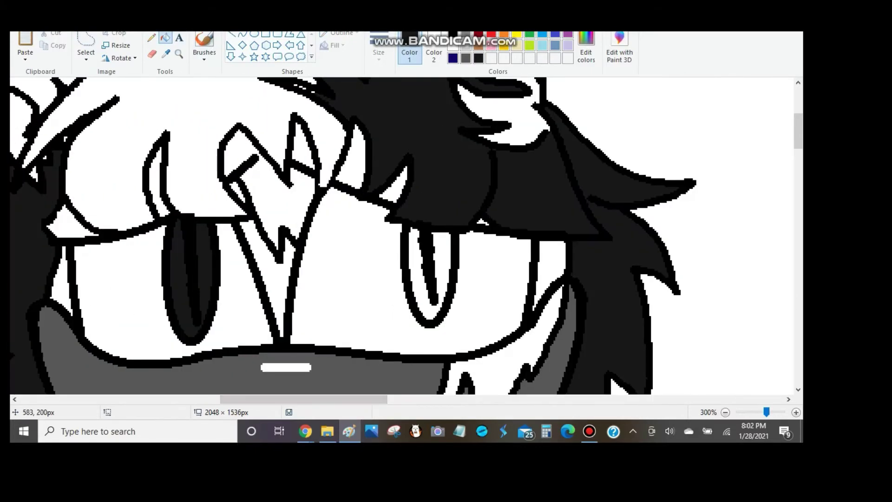
key("ctrl+z")
scroll(402, 236, "up", 3)
key("ctrl+z")
scroll(402, 235, "down", 2)
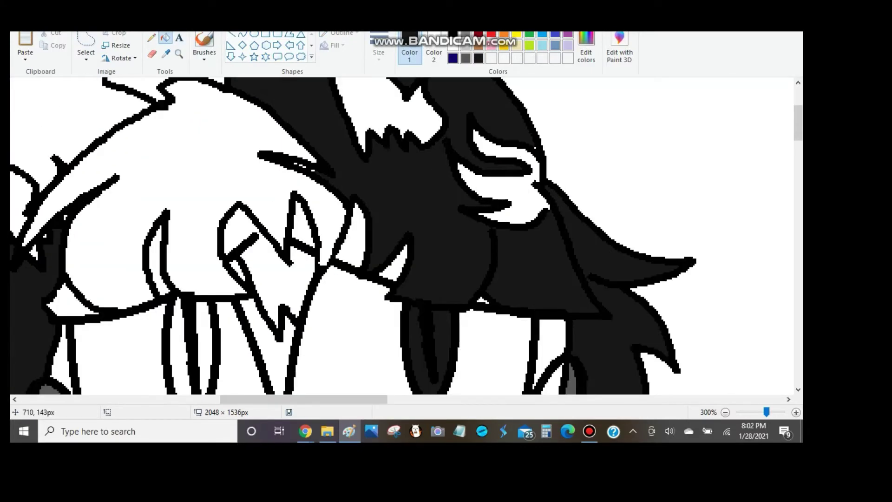
Fill the white gaps between the fringe spikes and the forehead tuft with the near-black fur colour.
left_click(355, 232)
left_click(395, 263)
left_click(303, 223)
left_click(271, 293)
scroll(402, 236, "left", 5)
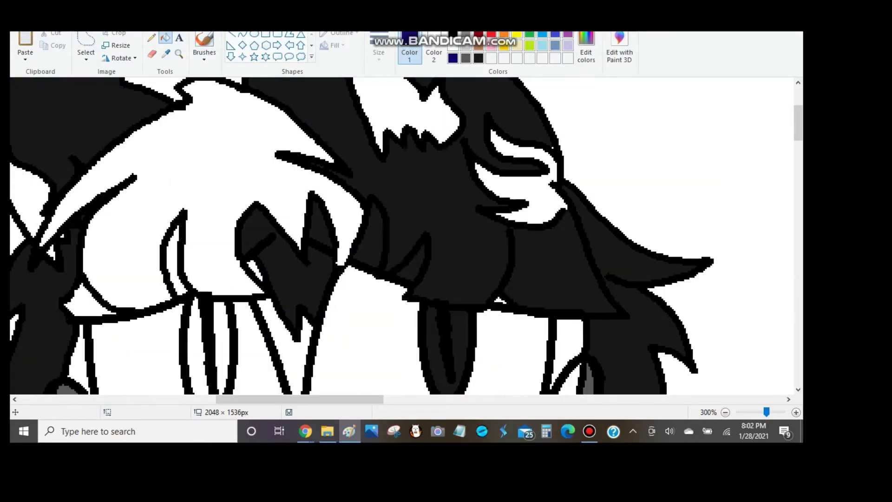
Define a very dark navy custom colour and fill the patch between the eyes with it.
left_click(283, 279)
left_click(587, 51)
key("Return")
left_click(255, 191)
scroll(402, 235, "left", 5)
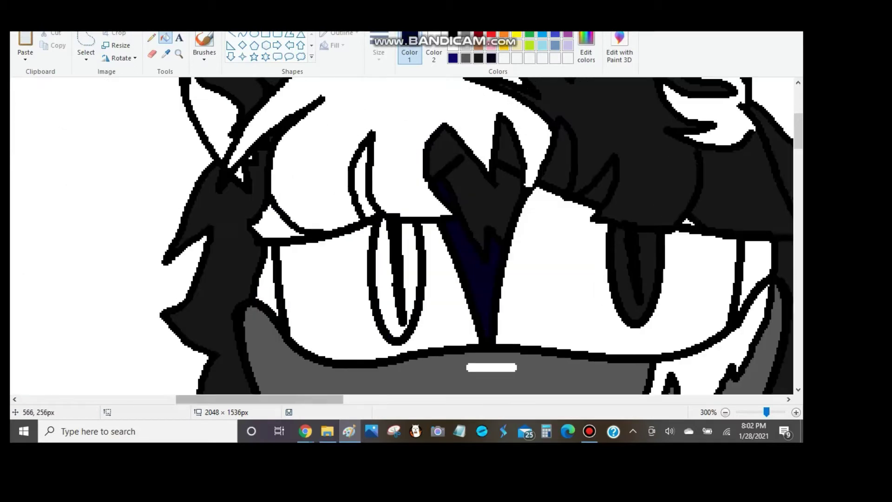
Fill the remaining fringe gaps, the face edges beside the eyes and the right cheek fur with dark navy.
scroll(402, 236, "up", 5)
scroll(402, 236, "down", 5)
left_click(709, 341)
scroll(687, 221, "down", 3)
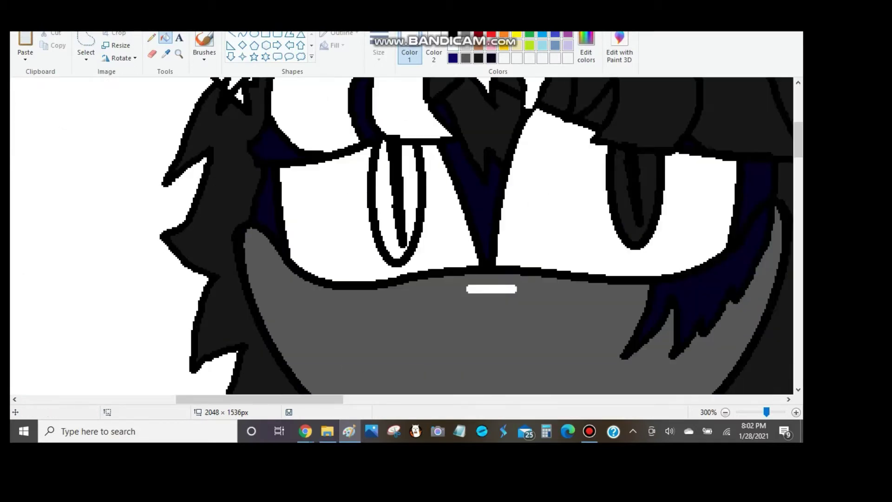
Undo the white oval eye highlight and draw a white star of about 13 × 17 px in the right iris instead.
left_click_drag(636, 149, 645, 196)
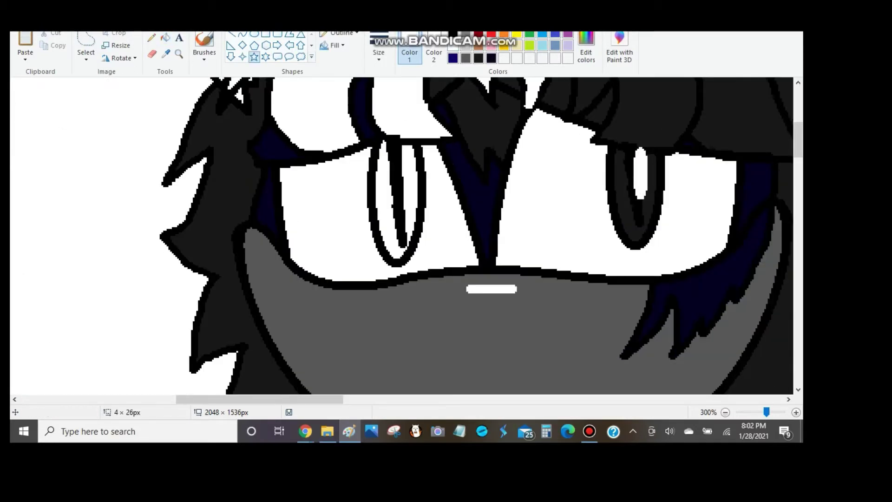
key("ctrl+z")
scroll(481, 236, "up", 3)
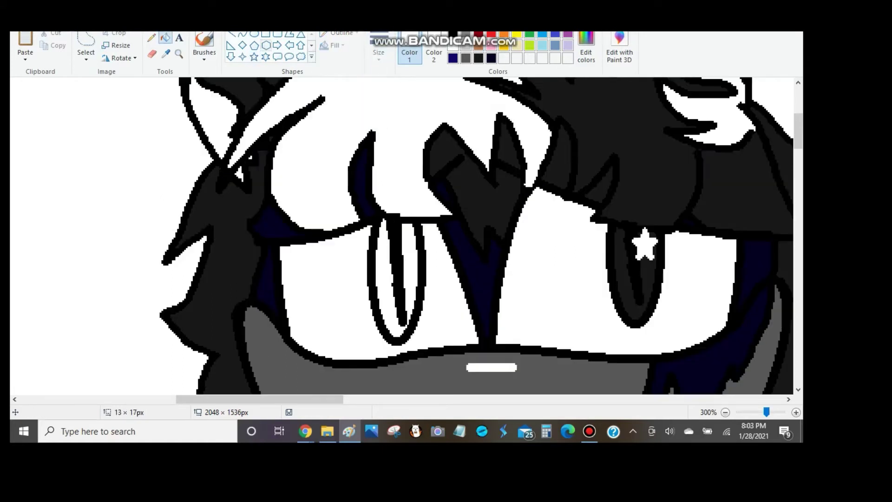
Try an off-white fill beside the left pupil with a white star of about 11 × 15 px in the iris.
left_click(587, 47)
left_click(341, 291)
left_click(254, 57)
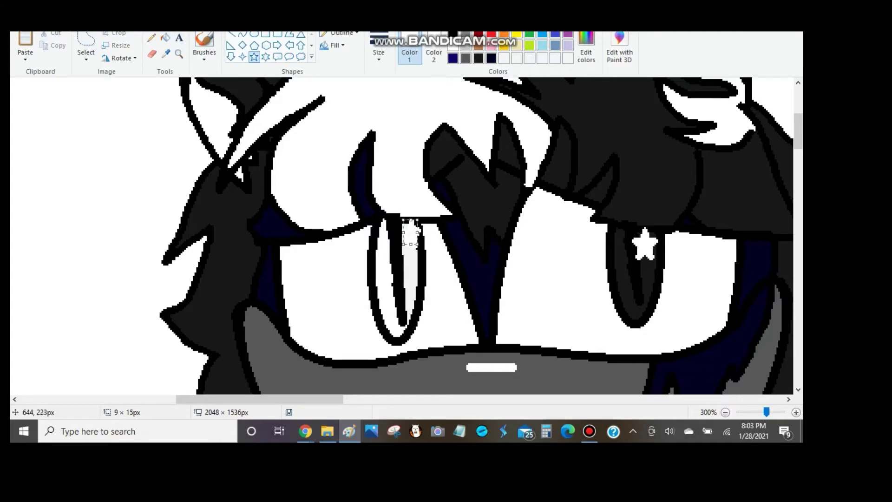
left_click(165, 37)
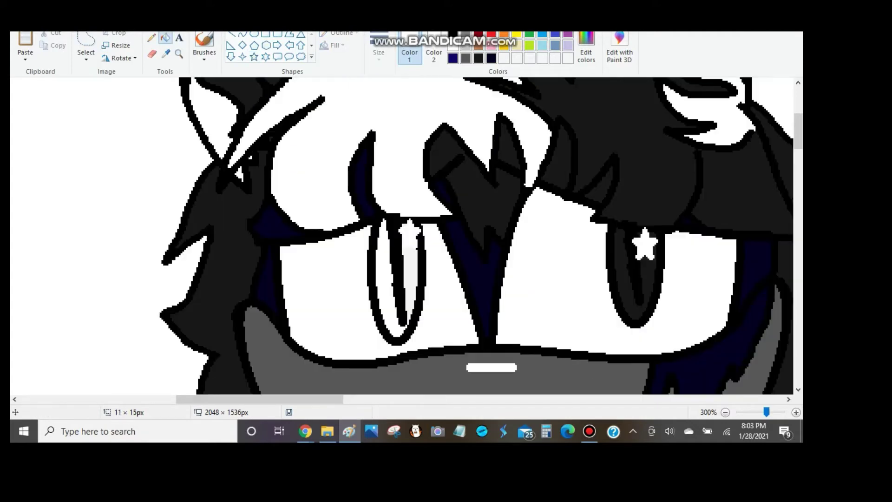
Fill the left iris with grey and draw a white star of about 13 × 17 px in it.
left_click(412, 269)
left_click(382, 279)
left_click(253, 56)
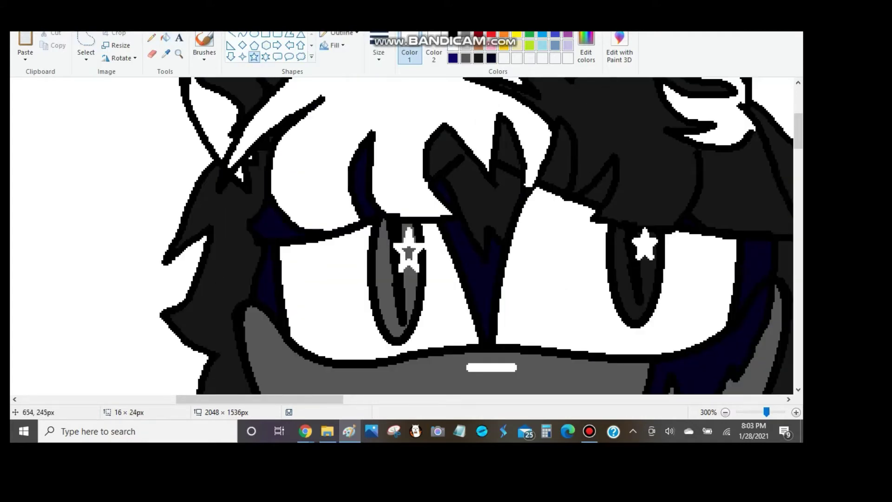
Draw a small black mouth stroke on the grey lower face beneath the white nose mark.
scroll(402, 236, "down", 3)
left_click(151, 37)
scroll(402, 235, "up", 3)
scroll(402, 236, "down", 5)
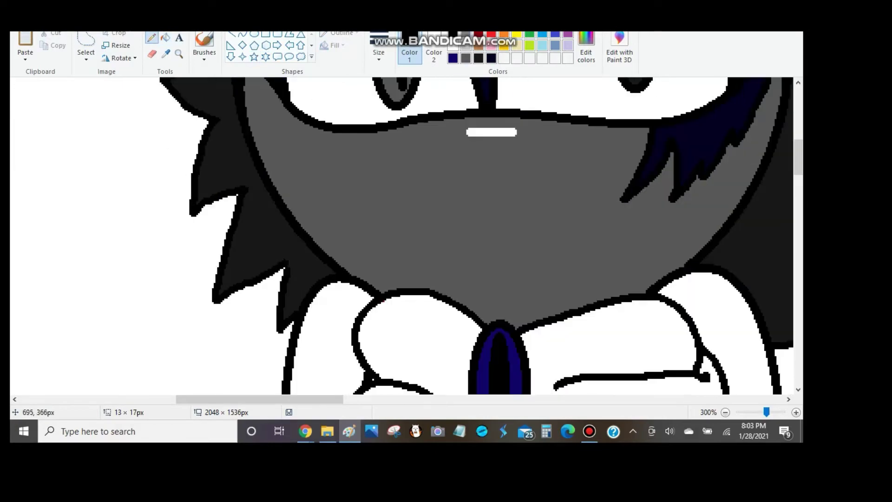
scroll(403, 235, "up", 3)
scroll(402, 236, "down", 2)
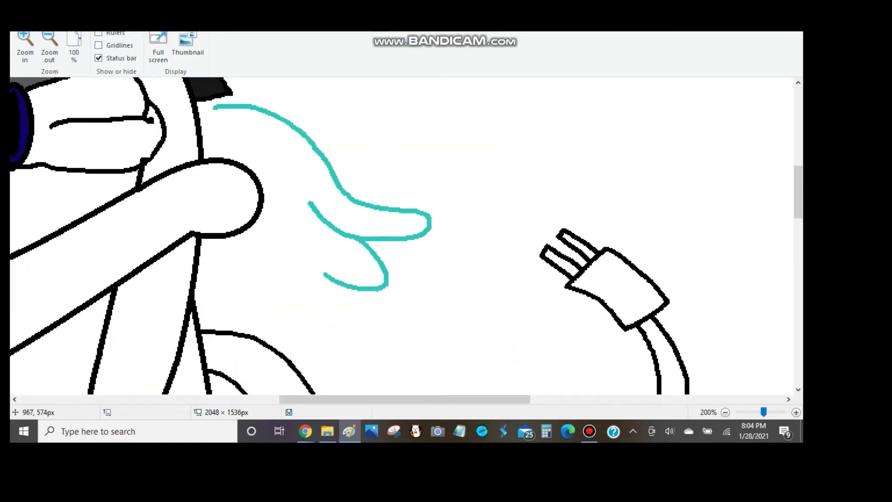
Finish the outline of the feathered right wing in turquoise and outline a matching wing on the character's left.
left_click_drag(214, 108, 224, 160)
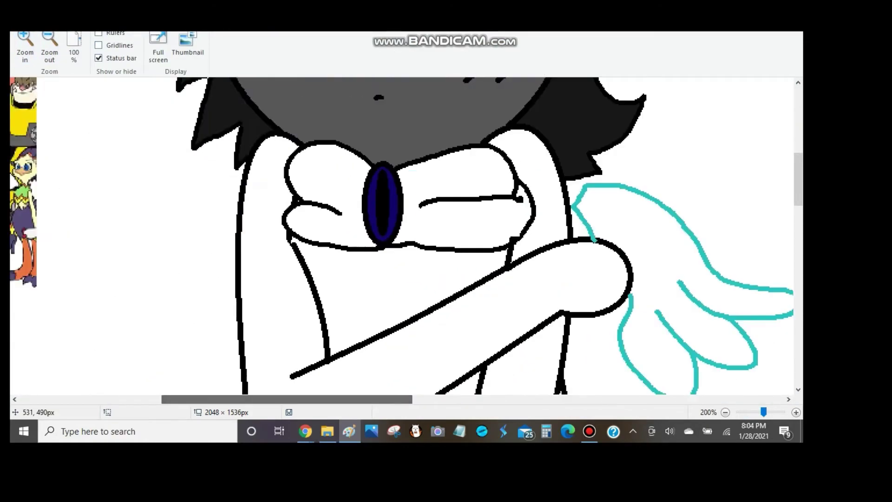
mouse_move(204, 113)
left_mouse_down()
mouse_move(103, 220)
mouse_move(77, 275)
left_mouse_up()
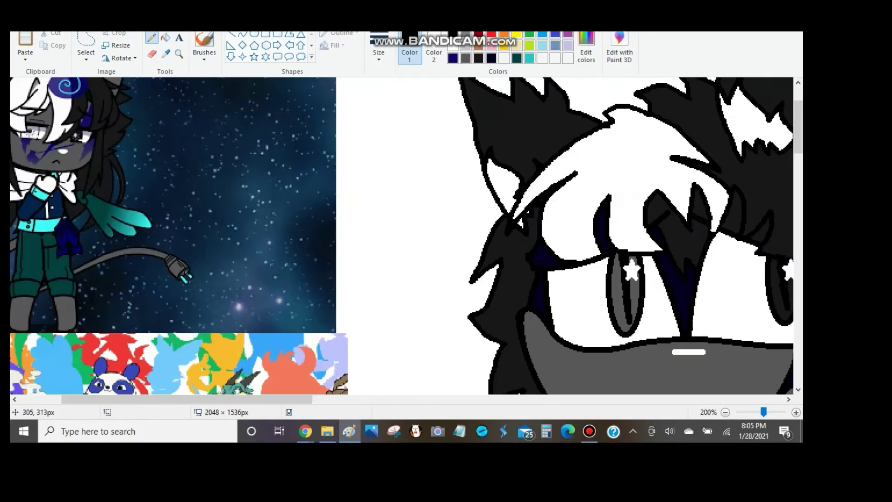
Draw the curved upper and lower edges of a waistband across the hips, leaving the hanging arm in front.
left_click_drag(186, 158, 358, 163)
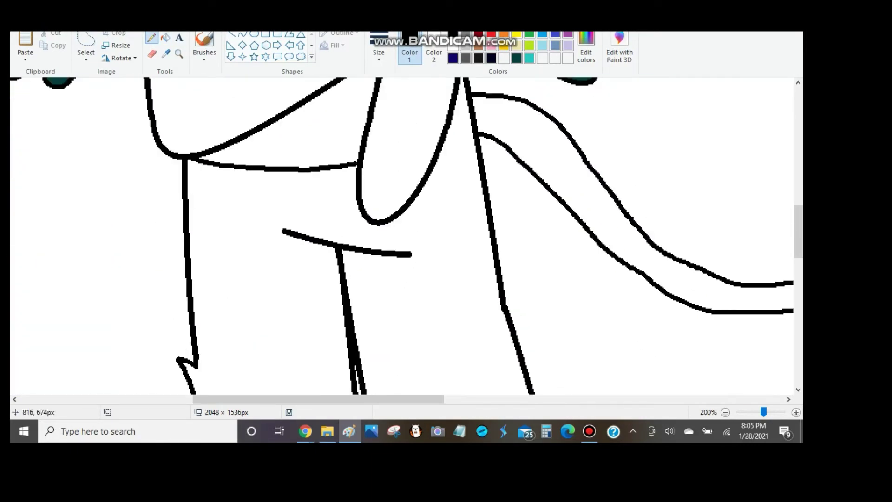
left_click_drag(439, 152, 475, 136)
left_click_drag(411, 203, 484, 185)
Draw a pointed cloth bow at the right hip in purple, clear the lines inside it and turn its outline black.
left_click(568, 34)
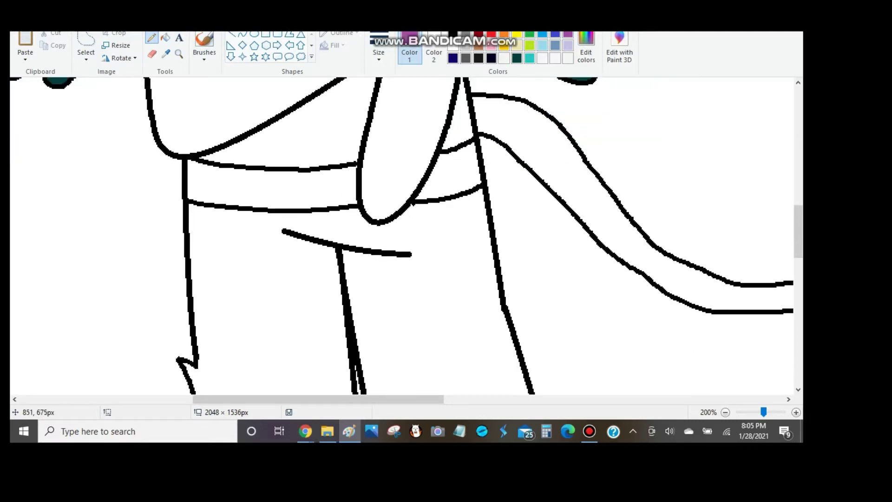
left_click_drag(439, 151, 462, 157)
mouse_move(454, 231)
left_mouse_down()
mouse_move(504, 233)
mouse_move(480, 185)
mouse_move(508, 168)
mouse_move(460, 155)
left_mouse_up()
left_click(165, 37)
left_click(484, 177)
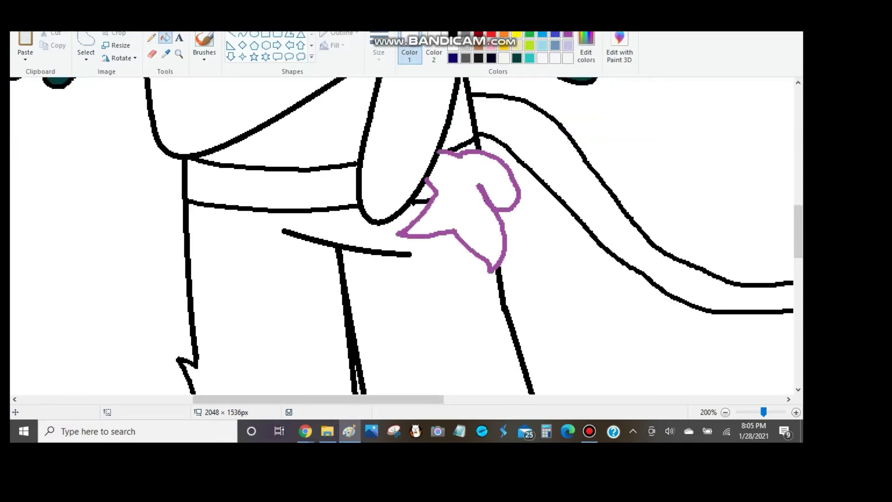
left_click(478, 58)
left_click(516, 195)
Fill the cloth bow at the hip with turquoise.
scroll(418, 232, "up", 5)
scroll(418, 232, "down", 3)
left_click(529, 58)
left_click(464, 260)
left_click(279, 354)
scroll(405, 232, "up", 3)
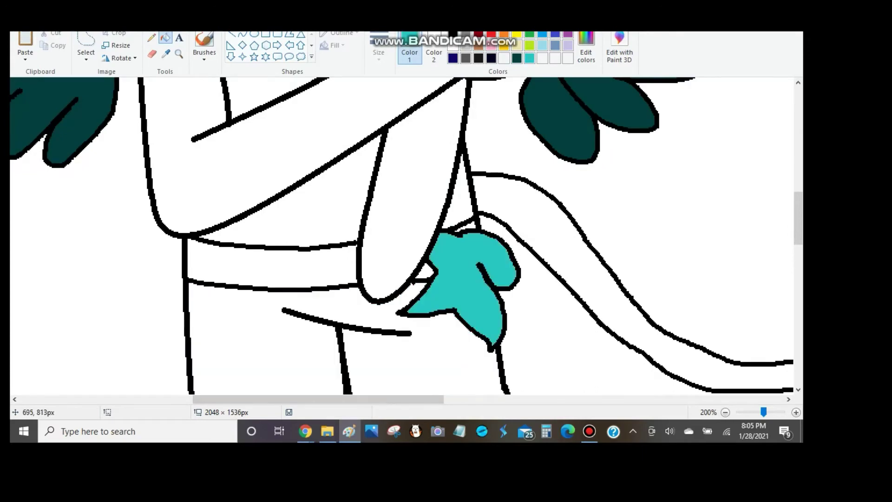
Pick up the wings' dark teal and fill the trousers with it.
scroll(404, 232, "left", 10)
left_click(165, 53)
scroll(404, 232, "right", 10)
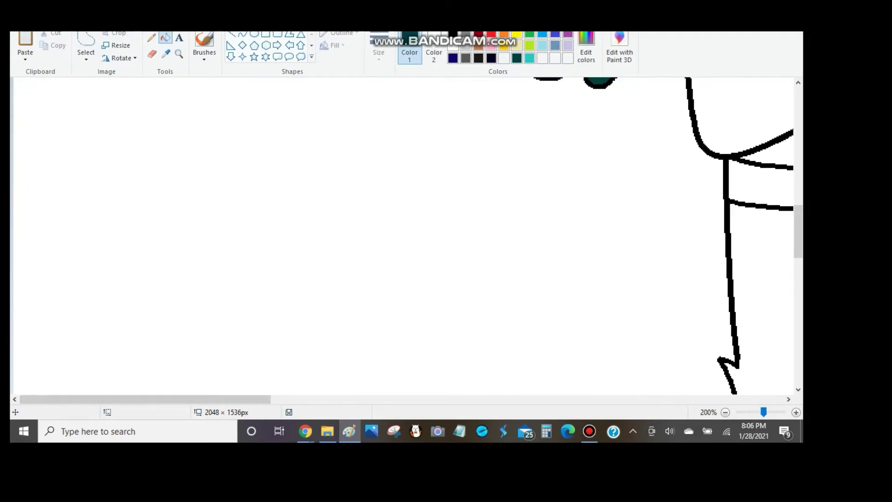
scroll(404, 233, "down", 5)
Draw a black curved trouser hem across both legs at knee height.
left_click(151, 38)
left_click(479, 58)
mouse_move(355, 278)
left_mouse_down()
mouse_move(429, 309)
mouse_move(555, 301)
mouse_move(664, 240)
left_mouse_up()
scroll(405, 232, "down", 3)
key("alt+v")
key("ctrl+Page_Down")
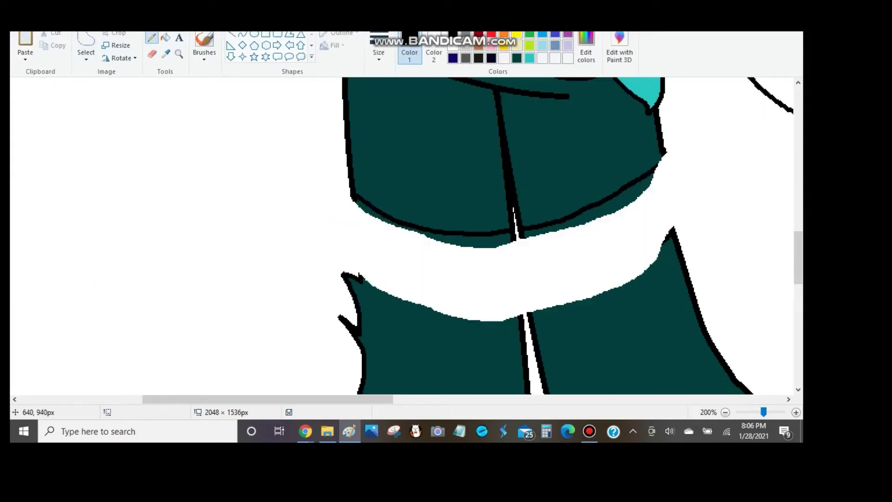
Redraw the missing outer leg edges with a fur spike and fill the white gap across both legs with dark teal.
scroll(511, 233, "down", 3)
left_click(165, 37)
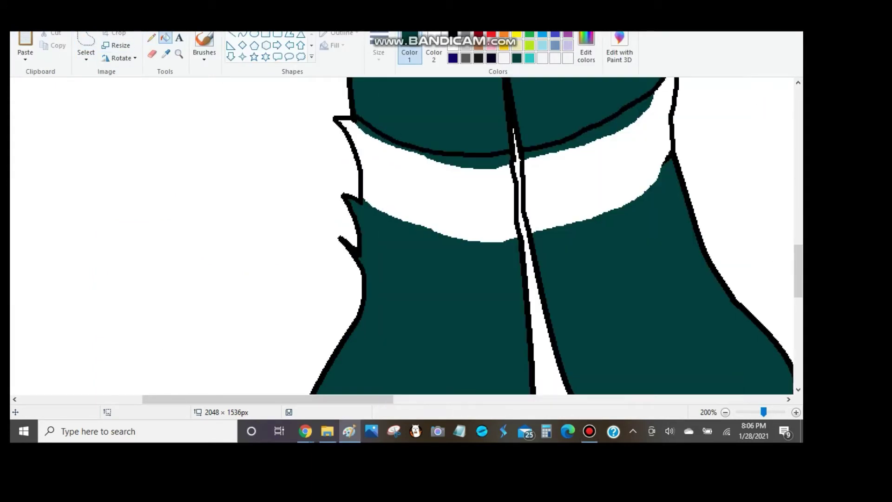
left_click(441, 196)
left_click(590, 186)
Draw the upper cuff line on both trouser legs and fill both lower legs with the near-black fur colour.
left_click(152, 37)
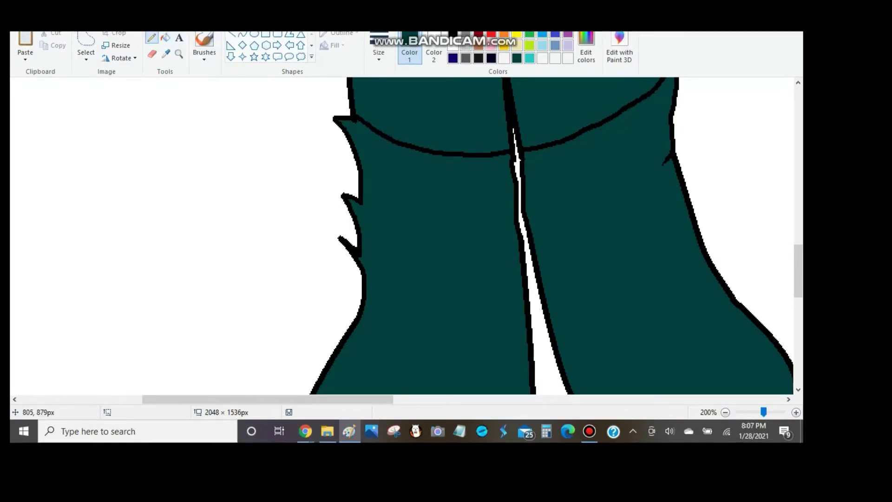
scroll(512, 233, "up", 3)
scroll(511, 232, "down", 7)
scroll(511, 233, "up", 7)
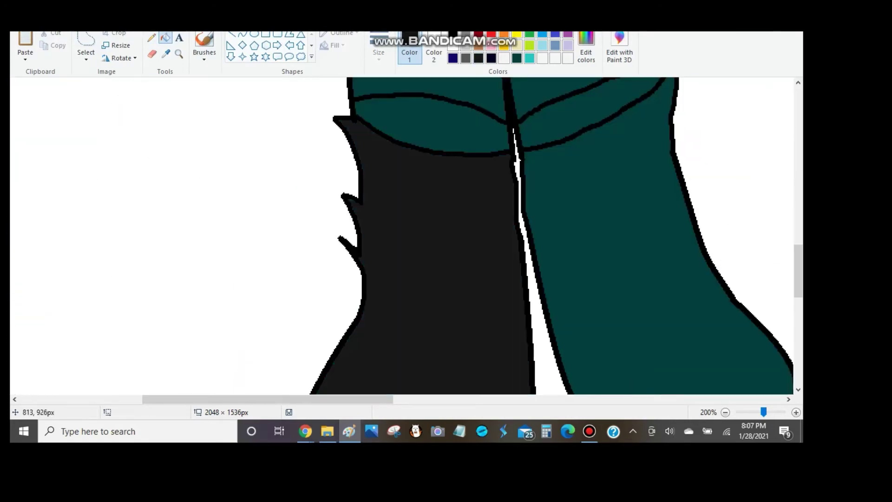
scroll(511, 233, "up", 6)
scroll(511, 233, "down", 8)
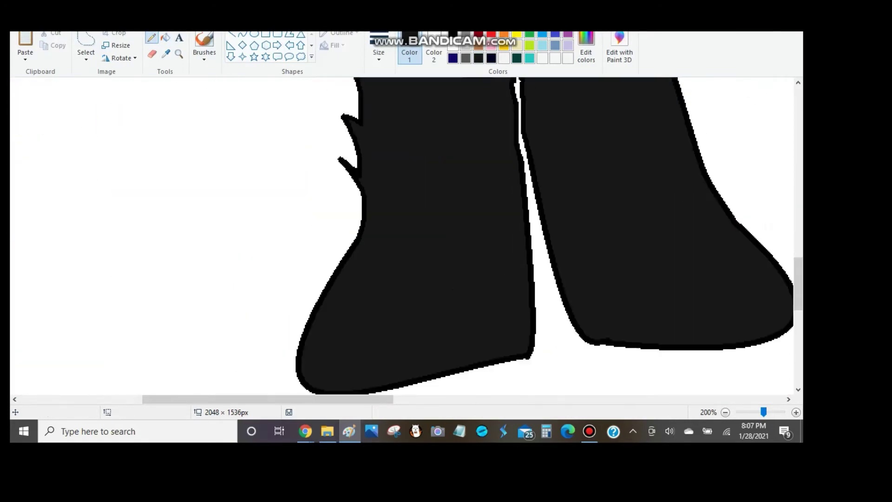
Draw jagged black fur edges across both lower legs and a curved toe line on the left foot.
scroll(511, 233, "up", 3)
left_click_drag(539, 222, 631, 228)
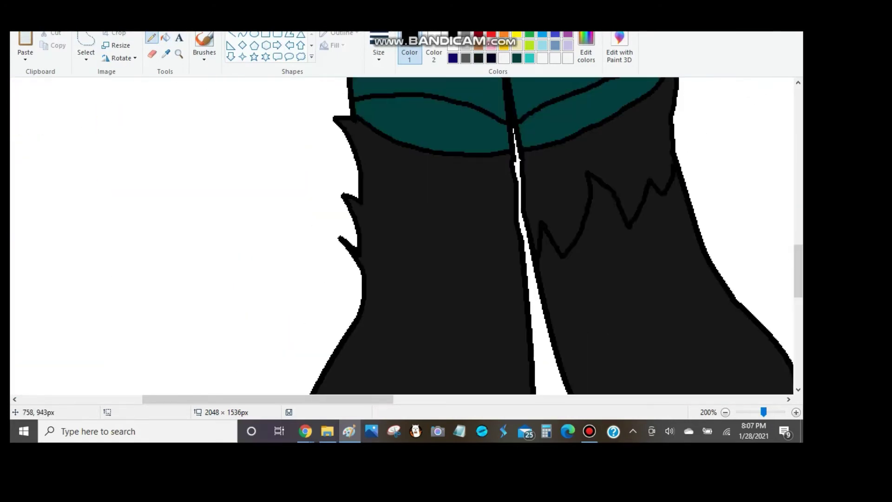
scroll(511, 233, "down", 3)
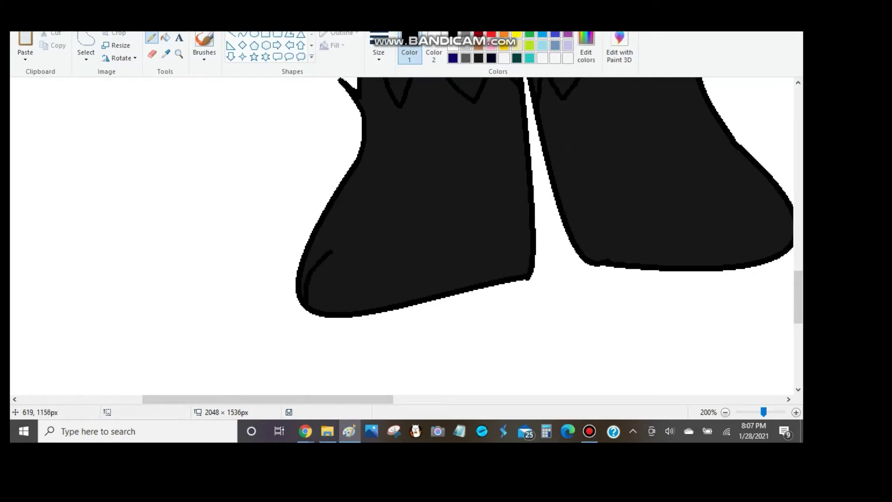
scroll(404, 233, "up", 1)
scroll(404, 232, "right", 3)
scroll(405, 233, "up", 3)
Fill the fur band between the trouser hem and the jagged edge on both legs with dark blue.
left_click(165, 37)
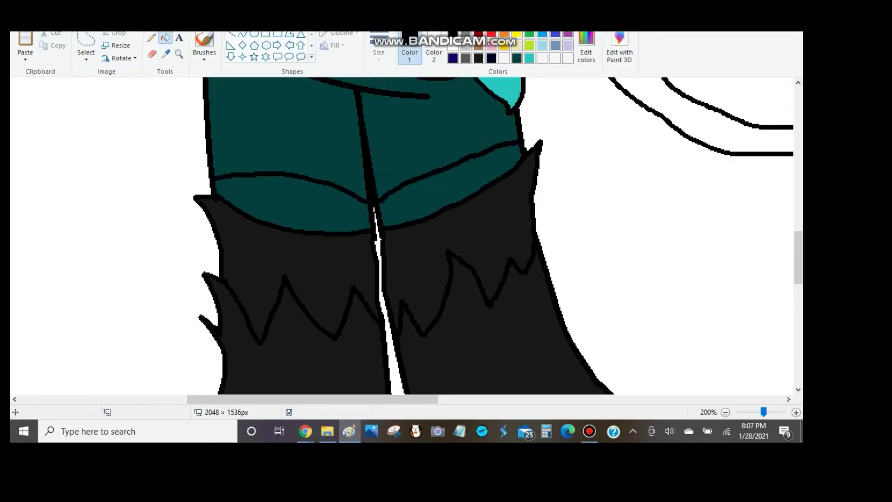
left_click(453, 58)
left_click(302, 260)
left_click(465, 227)
Fill the tail cable and plug body with near-black and the plug's prongs with dark blue.
scroll(405, 233, "down", 3)
scroll(405, 233, "up", 5)
scroll(404, 232, "right", 1)
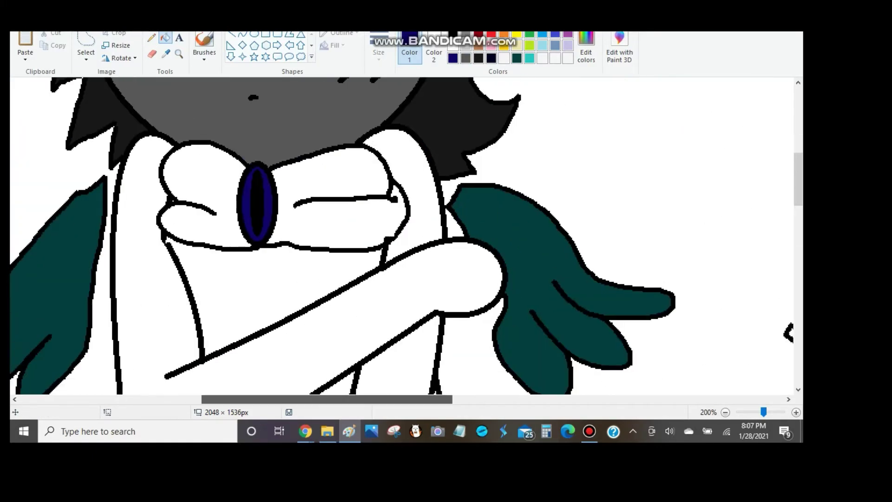
scroll(404, 232, "right", 5)
scroll(404, 232, "down", 6)
Pick the inner-ear grey from the reference picture and fill the white areas inside both ears with it.
left_click(49, 46)
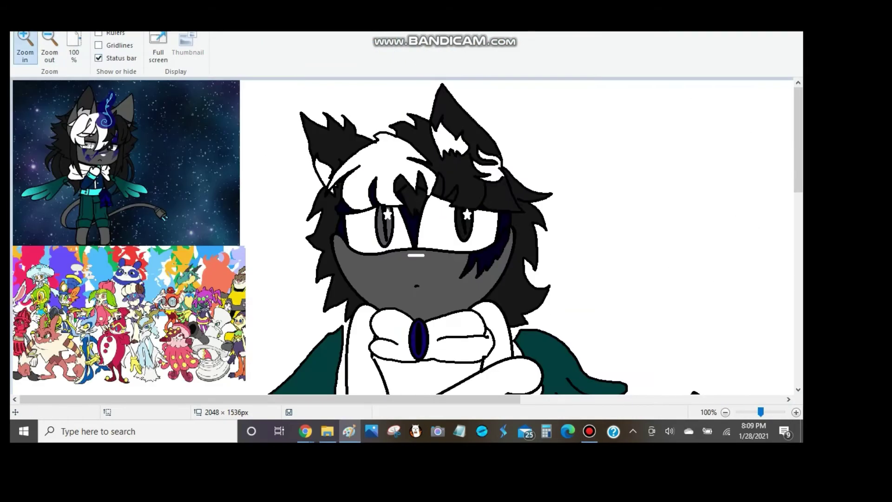
left_click(25, 47)
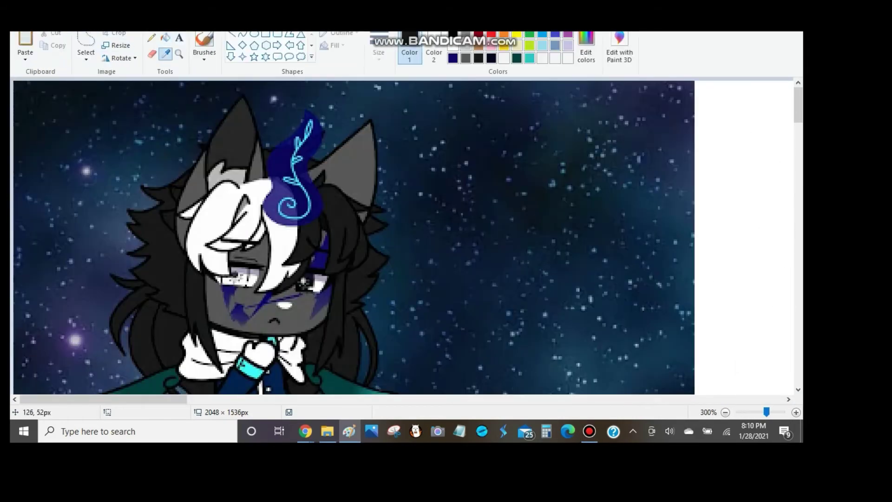
scroll(353, 237, "down", 5)
scroll(353, 237, "up", 5)
scroll(354, 237, "right", 5)
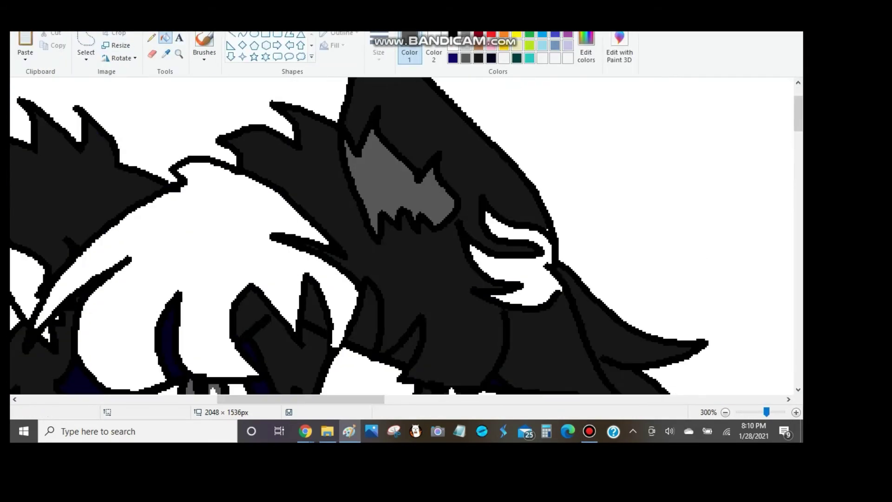
scroll(684, 237, "left", 3)
left_click(683, 237)
scroll(402, 235, "down", 6)
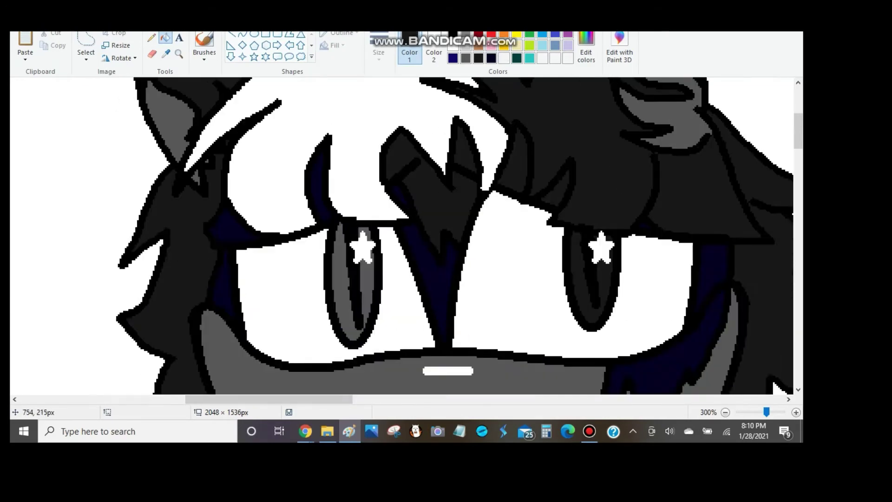
Draw a jagged black-outlined marking on the grey face below the left eye.
scroll(402, 235, "up", 2)
left_click(151, 37)
left_click_drag(288, 242, 336, 203)
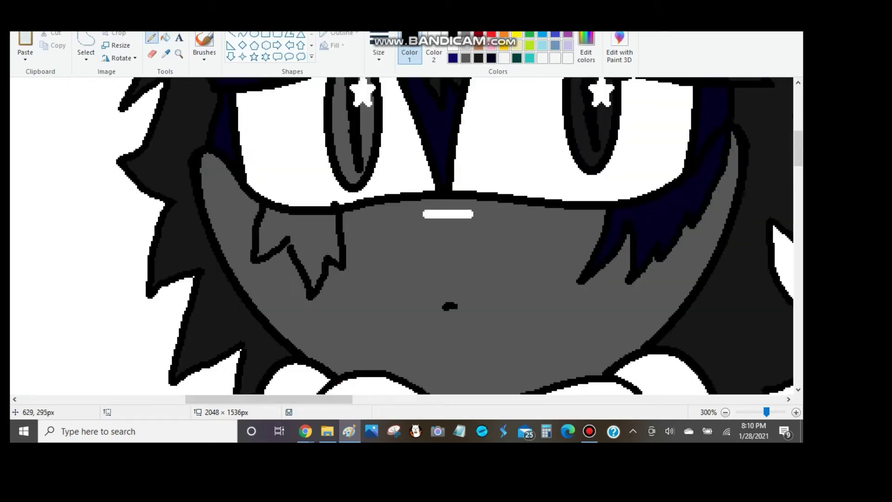
scroll(469, 182, "up", 2)
Fill the waistband and the fur bands on both legs with very dark navy.
scroll(469, 182, "down", 15)
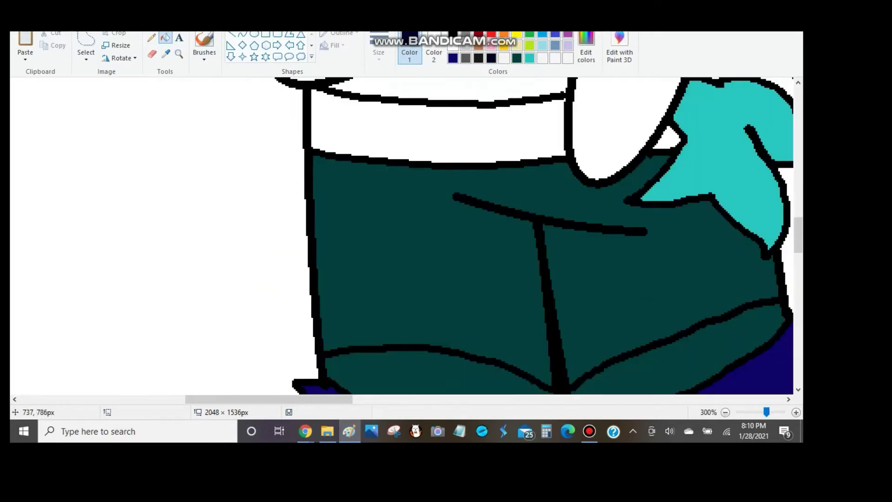
scroll(402, 236, "down", 3)
scroll(402, 236, "up", 1)
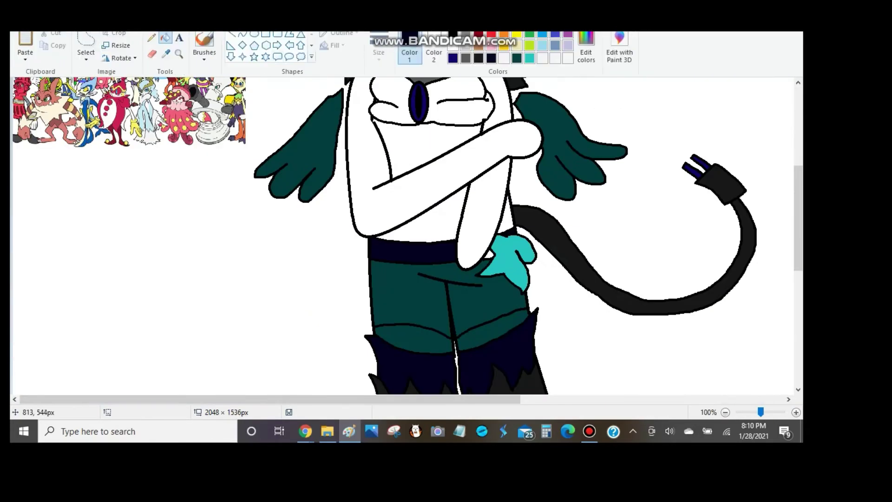
Recolour the waistband turquoise and the cloth bow at the hip very dark navy.
left_click(409, 171)
scroll(409, 232, "up", 2)
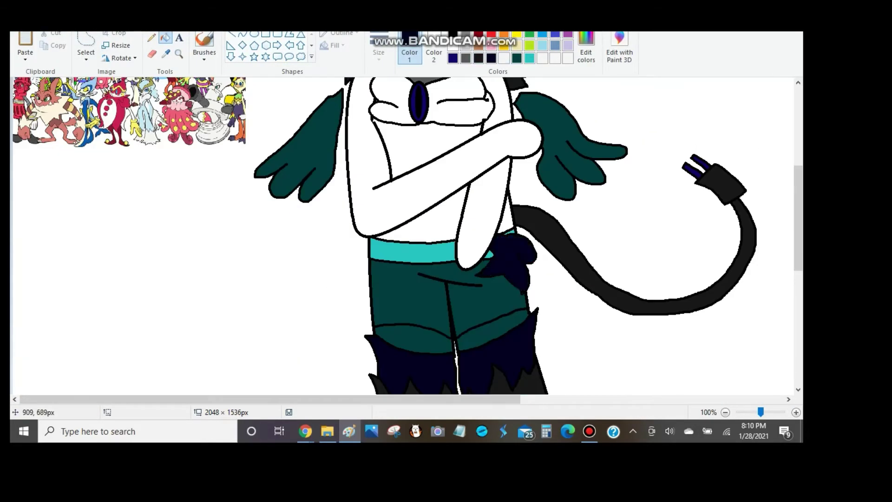
Draw small round white buttons with black outlines down the middle of the shirt.
scroll(406, 232, "up", 3)
scroll(407, 233, "up", 1)
scroll(406, 232, "up", 3)
left_click(151, 37)
scroll(406, 232, "down", 2)
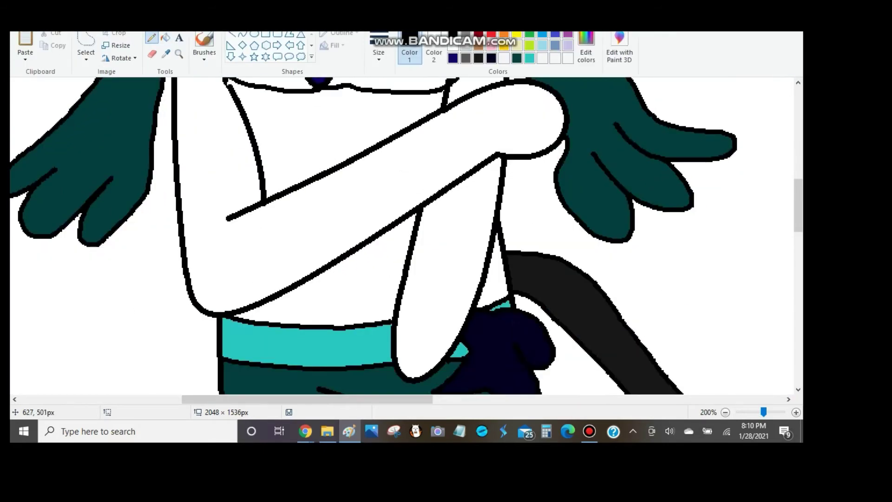
scroll(407, 233, "up", 1)
scroll(407, 232, "down", 6)
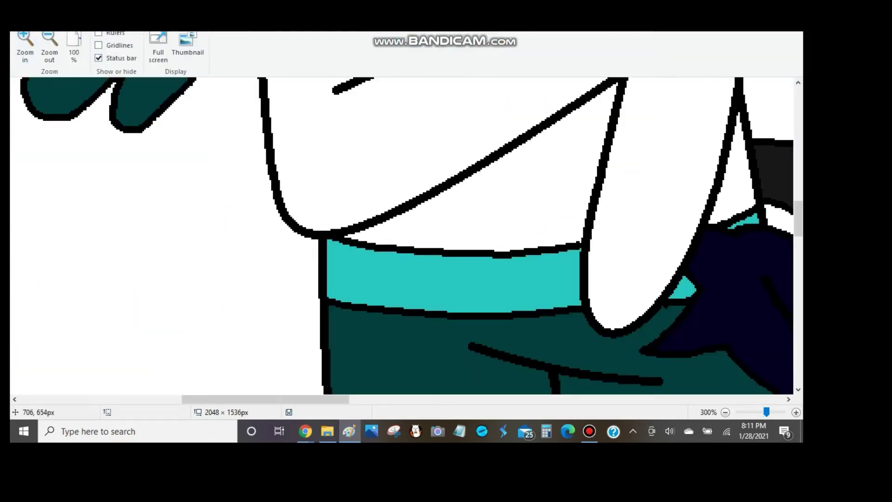
scroll(407, 232, "up", 3)
Fill the shirt around the buttons, above and below the crossed arm, with very dark navy.
left_click(511, 186)
scroll(406, 233, "down", 3)
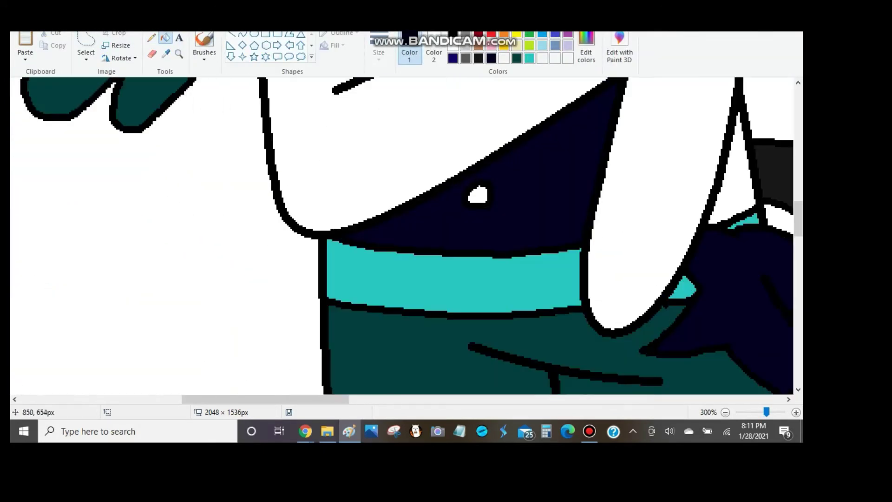
scroll(406, 232, "up", 5)
scroll(407, 233, "down", 3)
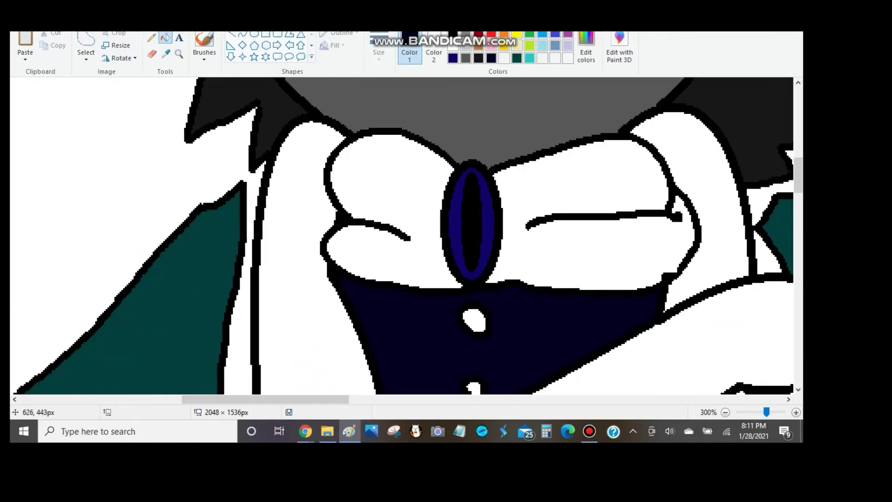
scroll(406, 232, "up", 4)
Draw a cuff band across each sleeve near the hand and fill both bands with turquoise.
left_click(70, 25)
left_click(49, 47)
left_click(49, 46)
scroll(407, 232, "down", 3)
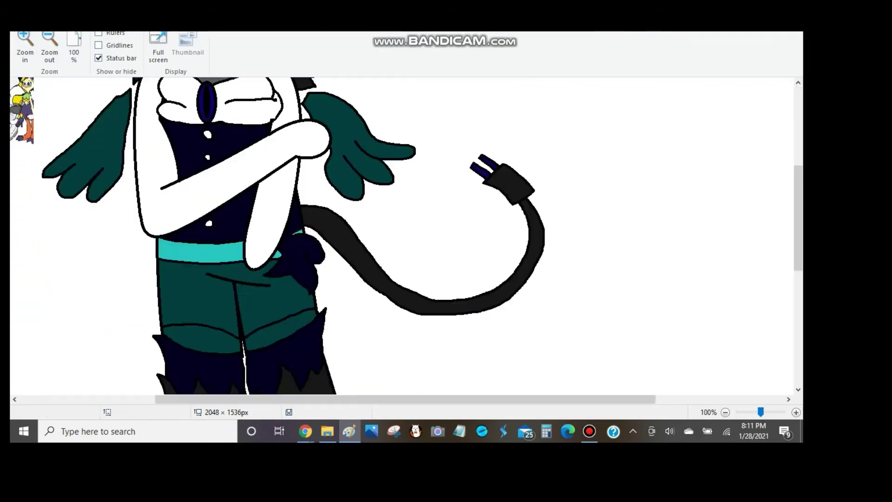
left_click(26, 46)
left_click(44, 26)
scroll(407, 233, "down", 3)
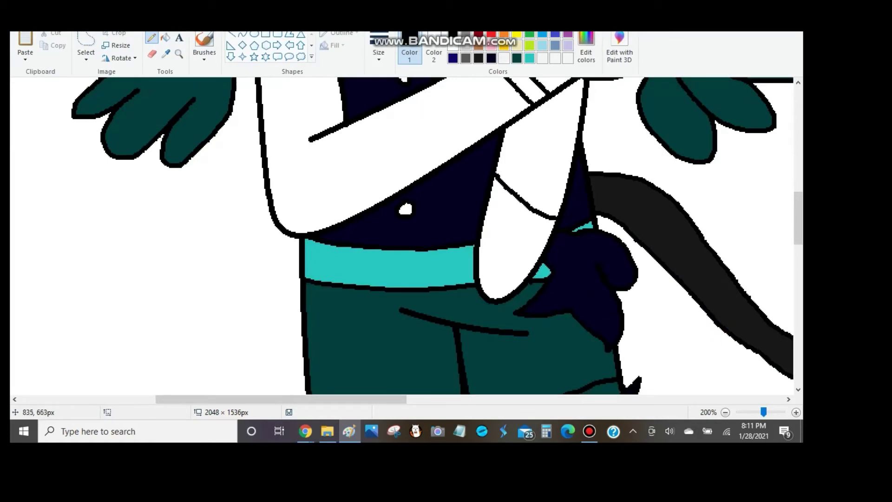
scroll(407, 233, "up", 2)
left_click(165, 37)
scroll(407, 233, "up", 1)
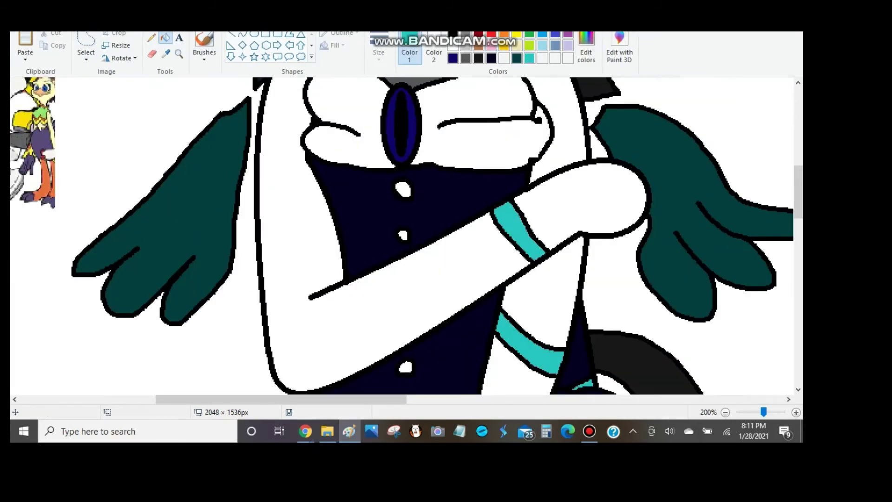
Fill both sleeves and the round shirt buttons with very dark navy.
left_click(541, 298)
left_click(403, 190)
scroll(403, 190, "down", 2)
left_click(406, 289)
scroll(406, 288, "up", 6)
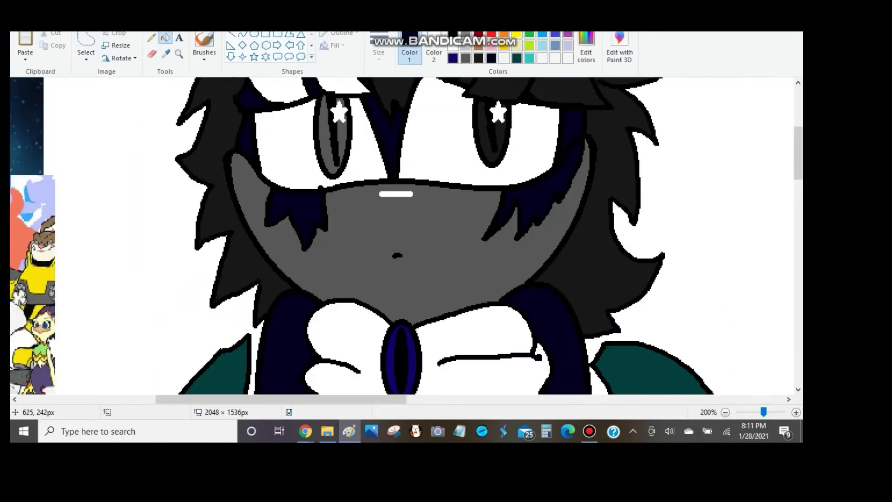
Add a narrow white strip behind the shirt buttons and a slim white ellipse inside the bow's oval brooch.
left_click(25, 44)
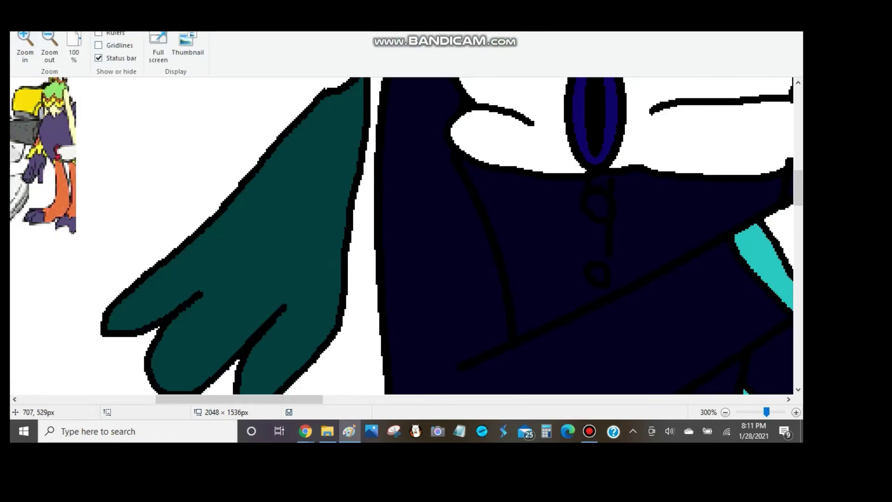
scroll(402, 234, "down", 3)
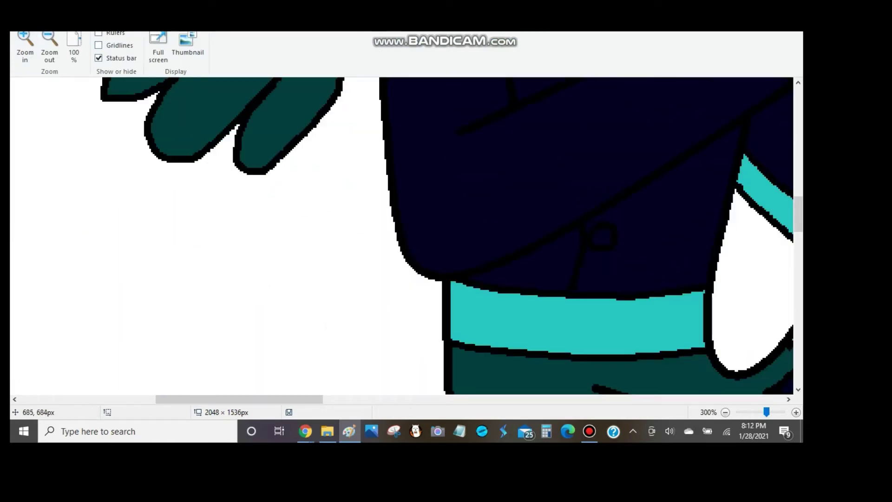
scroll(402, 235, "up", 3)
left_click(27, 26)
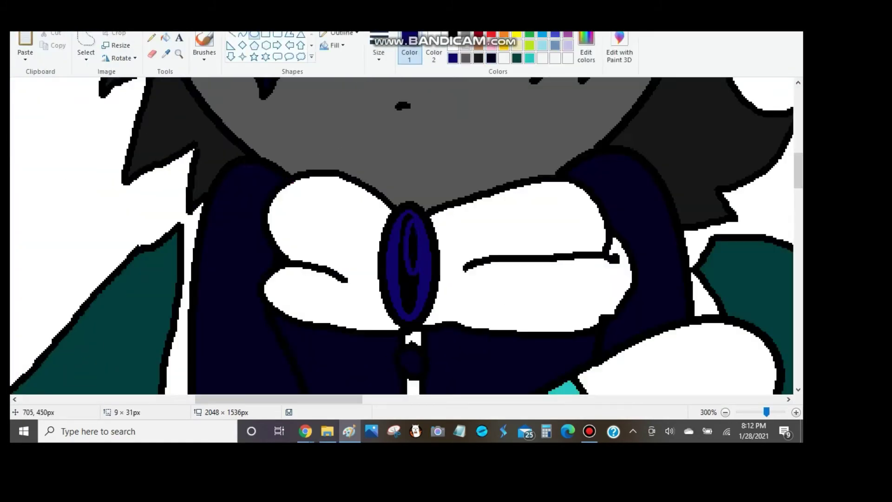
scroll(402, 235, "up", 6)
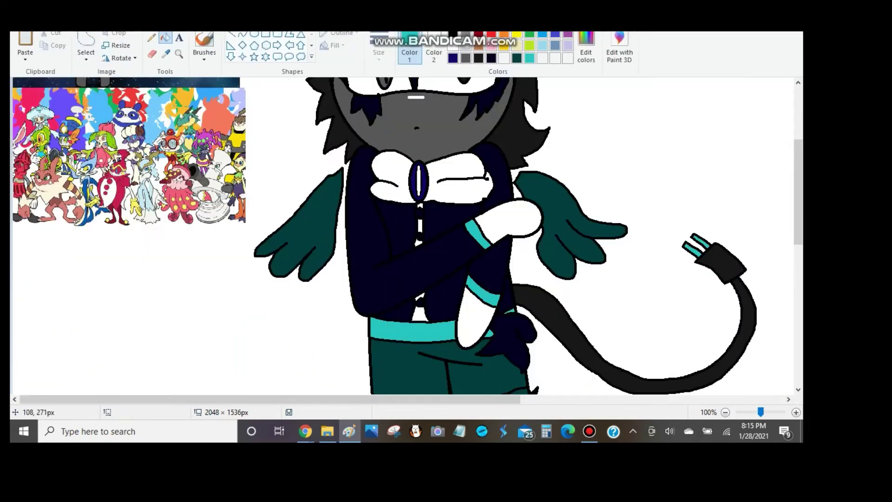
Erase the outline of the navy cloth bow at the hip and fill the rest of it with white.
scroll(402, 235, "up", 4)
left_click(151, 37)
key("ctrl+Page_Up")
scroll(402, 235, "left", 10)
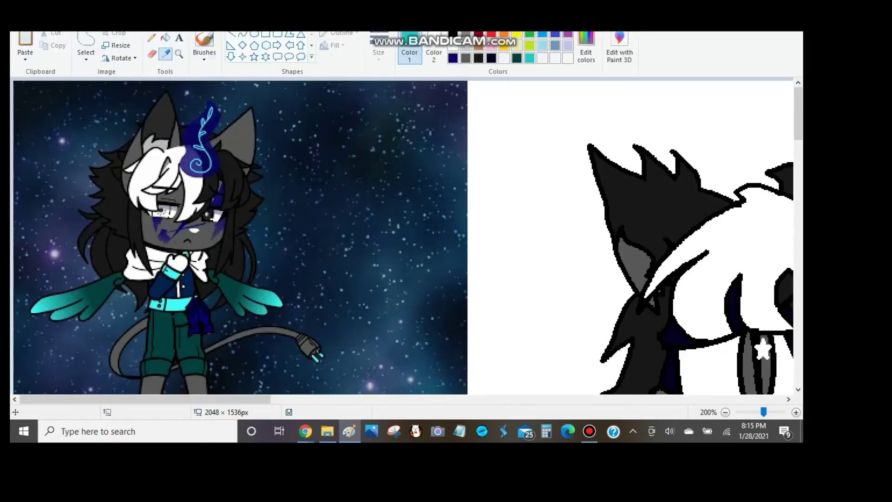
scroll(402, 235, "down", 2)
scroll(402, 235, "down", 5)
key("ctrl+Page_Up")
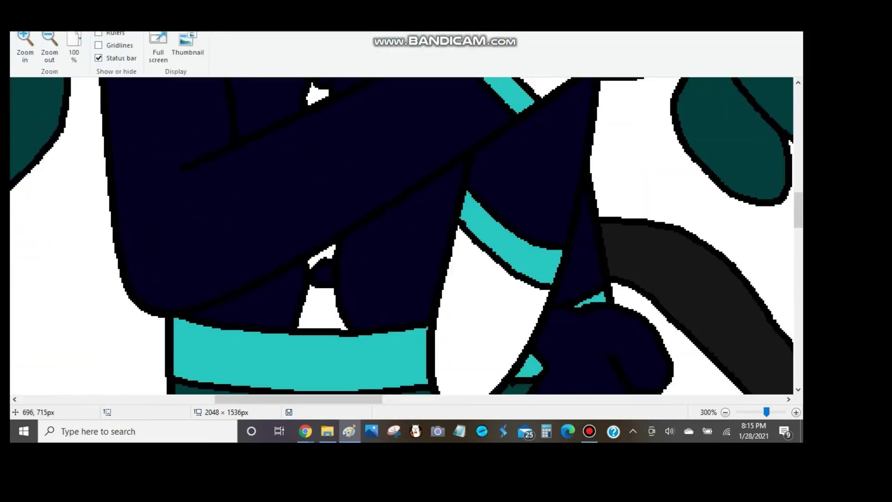
scroll(402, 235, "down", 3)
left_click(151, 54)
mouse_move(357, 279)
left_mouse_down()
mouse_move(399, 236)
mouse_move(465, 242)
left_mouse_up()
scroll(409, 223, "down", 2)
left_click_drag(370, 208, 356, 219)
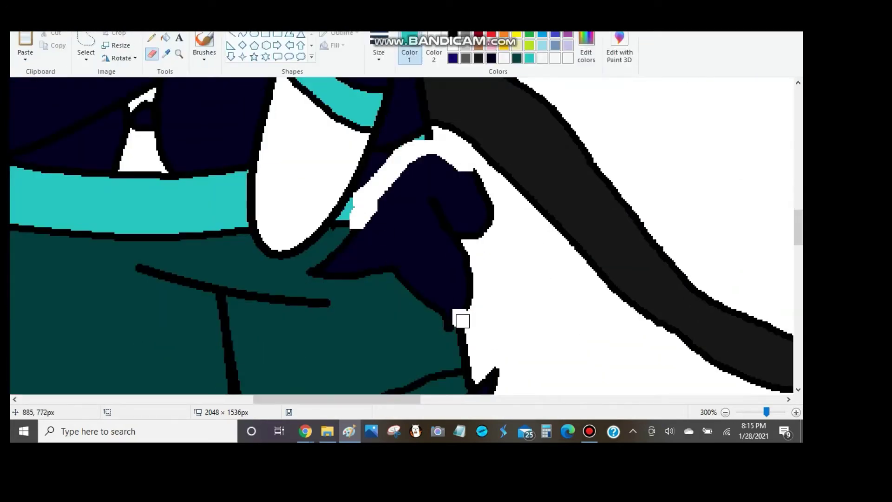
left_click(165, 37)
left_click(409, 223)
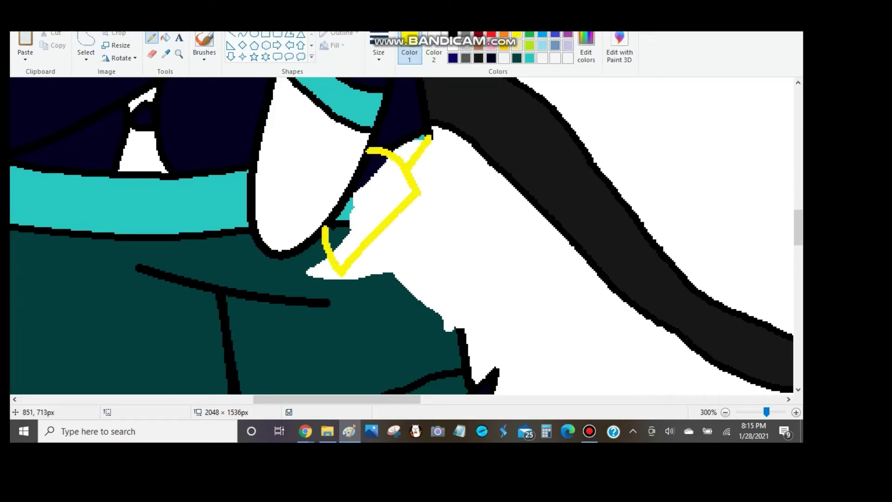
Outline a new pointed two-part bow at the hip in yellow, including the trouser edge below it.
mouse_move(486, 263)
left_mouse_down()
mouse_move(464, 168)
mouse_move(431, 140)
left_mouse_up()
key("ctrl+z")
key("ctrl+z")
mouse_move(402, 211)
left_mouse_down()
mouse_move(479, 261)
mouse_move(430, 138)
mouse_move(479, 276)
left_mouse_up()
key("ctrl+z")
left_click_drag(486, 176, 479, 275)
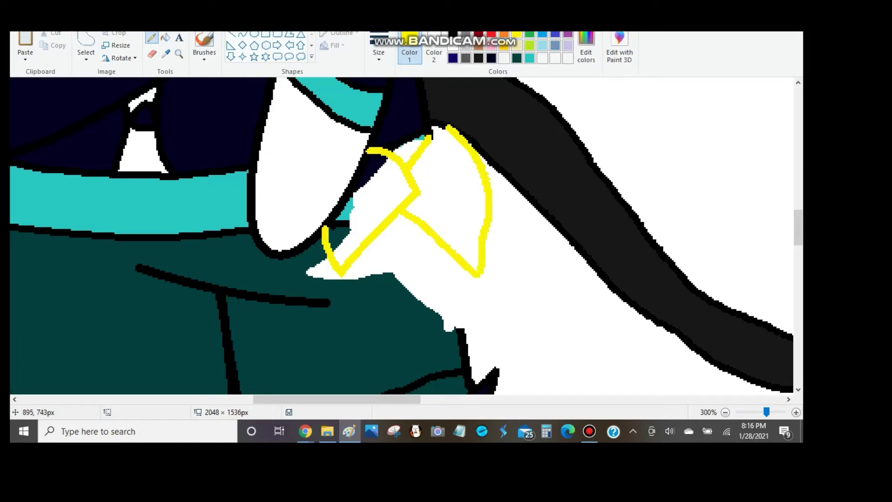
left_click_drag(447, 126, 431, 142)
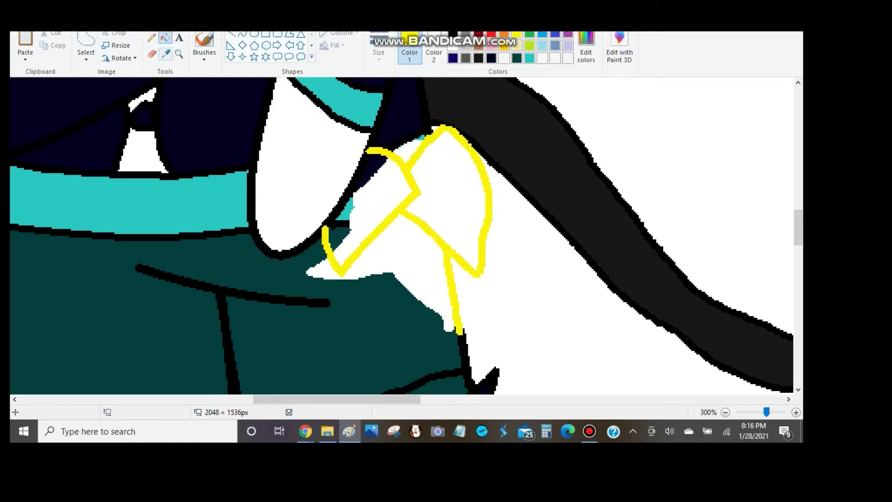
Fill both parts of the new hip bow with very dark navy, covering the leftover patches.
left_click(371, 163)
left_click(165, 38)
left_click(372, 205)
left_click(337, 240)
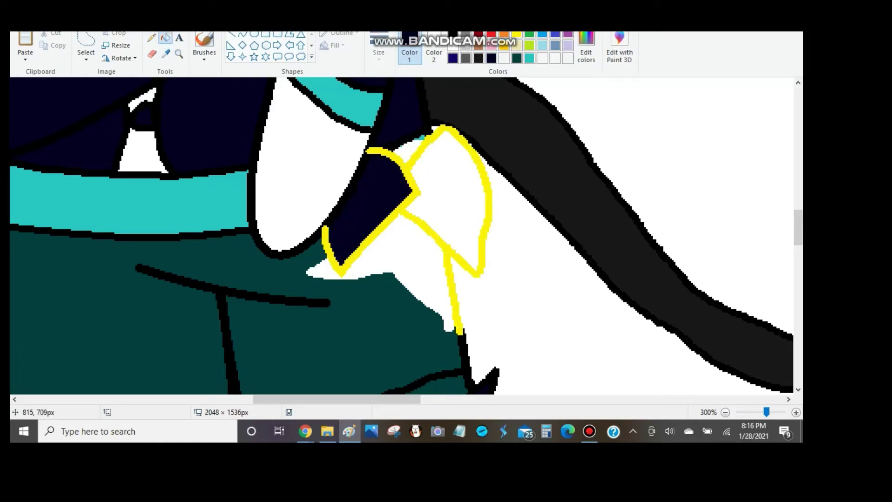
left_click(451, 196)
Fill the waistband gap beside the bow with turquoise and the white trouser area below it with dark teal.
left_click(409, 152)
left_click(517, 58)
left_click(382, 289)
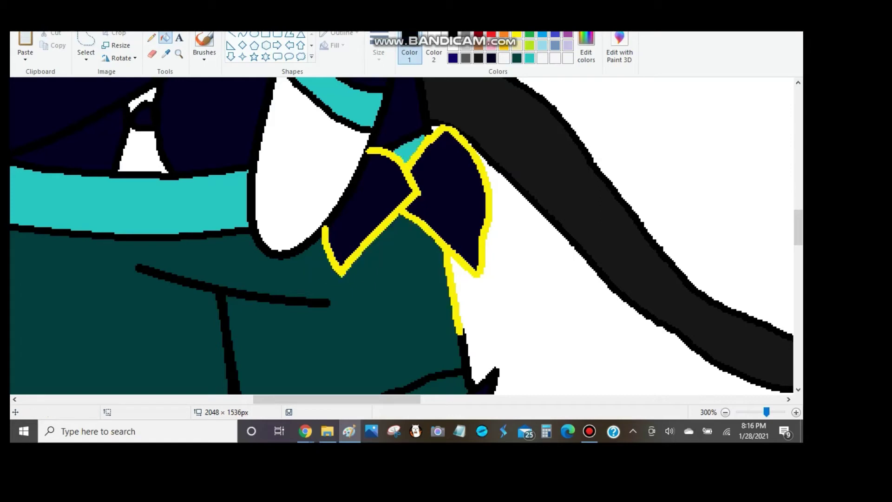
Recolour the hip bow's yellow outlines black and add a small oval knot filled with navy at its centre.
scroll(400, 232, "down", 2)
scroll(405, 171, "up", 2)
left_click_drag(405, 167, 405, 174)
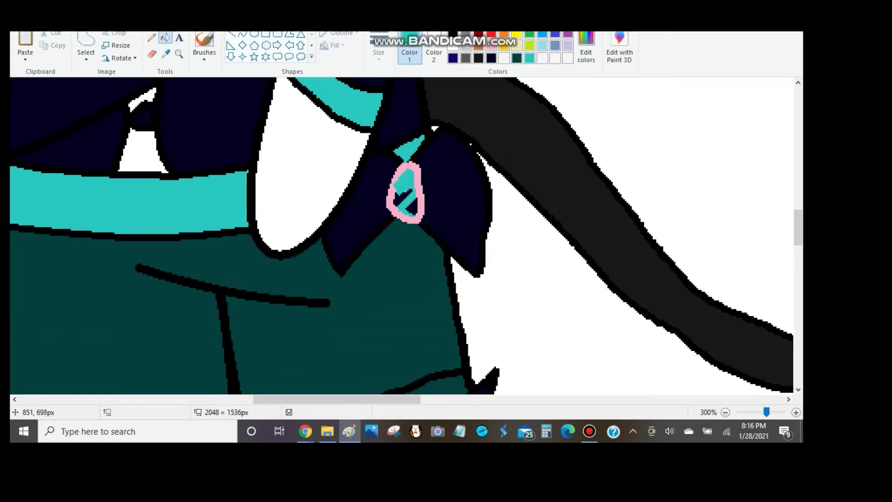
left_click(453, 58)
left_click(406, 192)
left_click(389, 196)
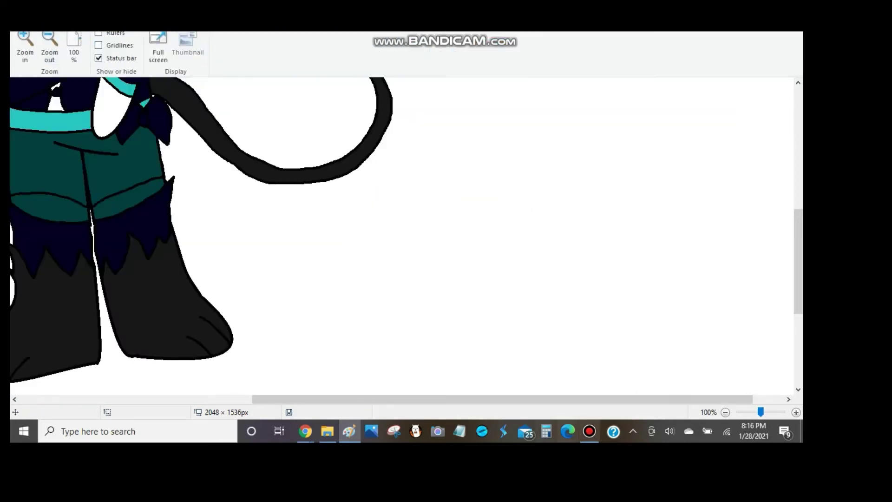
Remove the group reference picture and give the drawing a dark blue background.
key("ctrl+Page_Down")
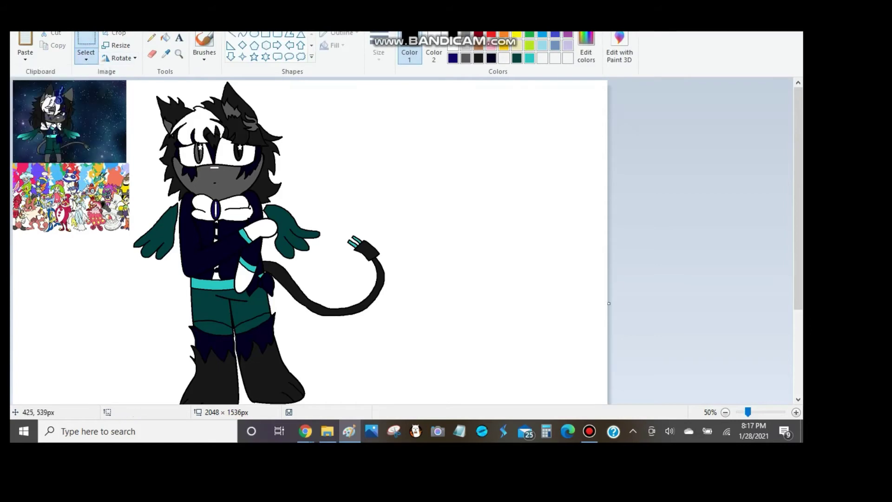
right_click(80, 180)
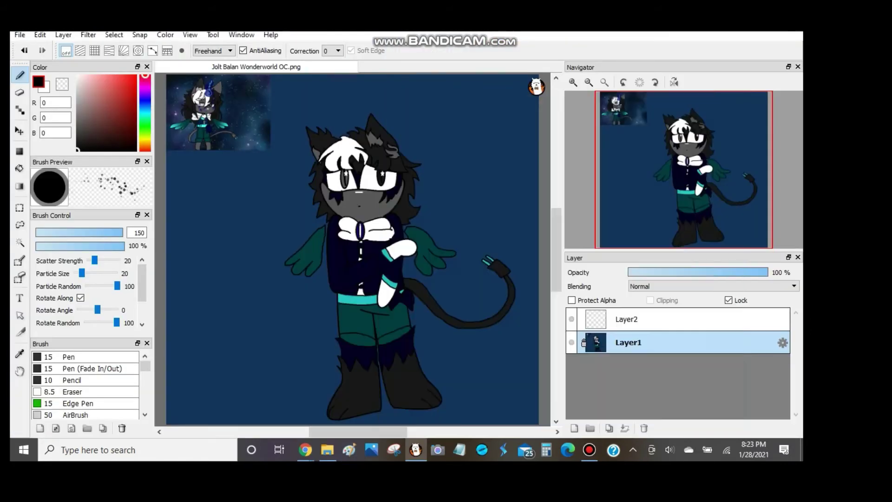
Sample bright cyan (73, 255, 250) from the reference wing and choose the size 50 AirBrush on Layer2.
key("b")
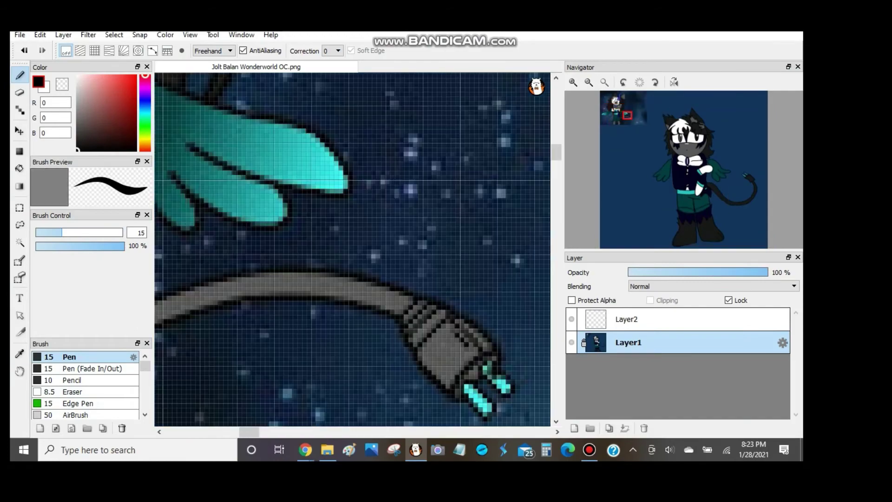
key("i")
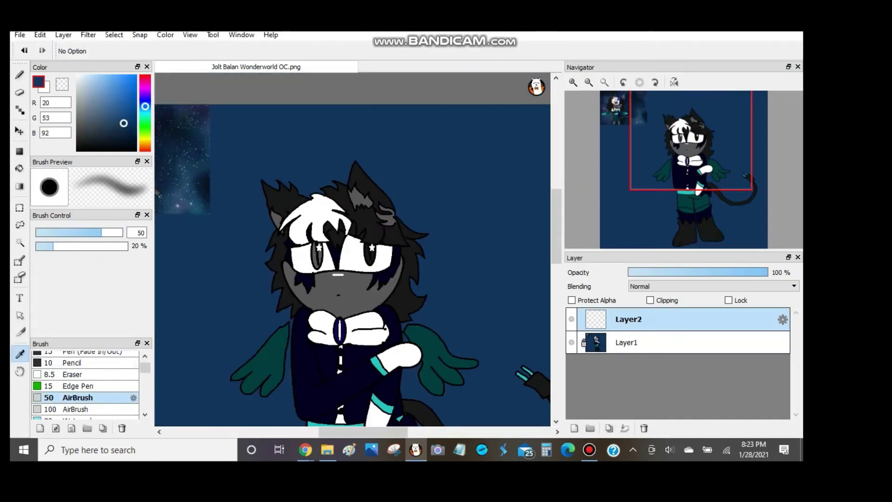
key("b")
scroll(353, 279, "up", 6)
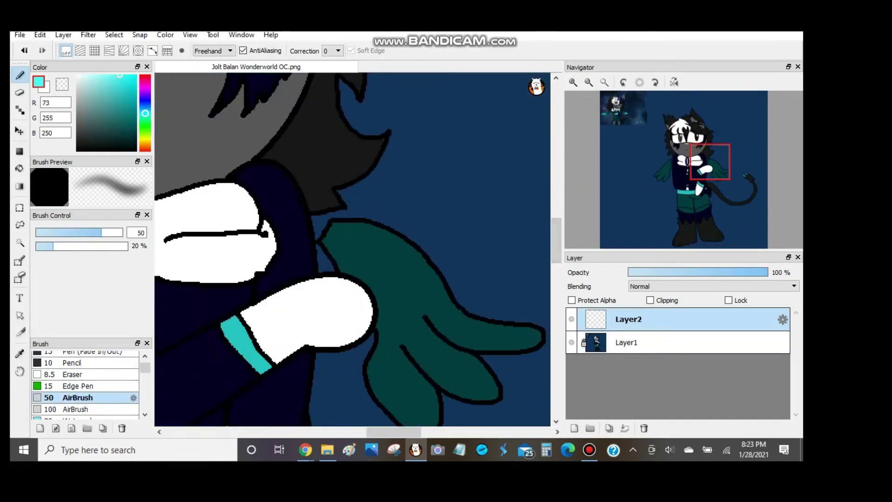
Airbrush bright cyan over the feathers of both wings on Layer2.
mouse_move(233, 195)
left_mouse_down()
mouse_move(261, 260)
mouse_move(316, 307)
left_mouse_up()
mouse_move(260, 279)
left_mouse_down()
mouse_move(372, 186)
mouse_move(465, 134)
left_mouse_up()
scroll(353, 249, "down", 4)
scroll(353, 250, "up", 3)
mouse_move(168, 182)
left_mouse_down()
mouse_move(237, 209)
mouse_move(255, 200)
mouse_move(283, 131)
mouse_move(223, 186)
left_mouse_up()
left_click(670, 450)
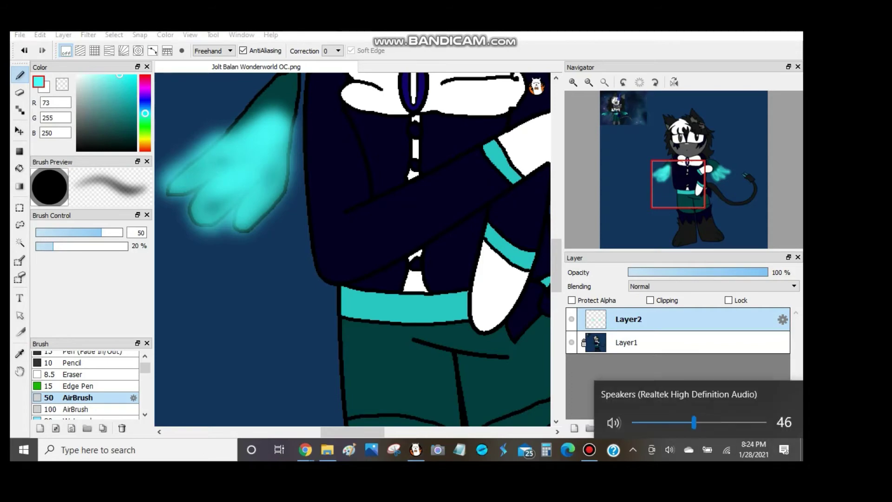
Try the Overlay blending mode on Layer2.
left_click(688, 176)
left_click(714, 286)
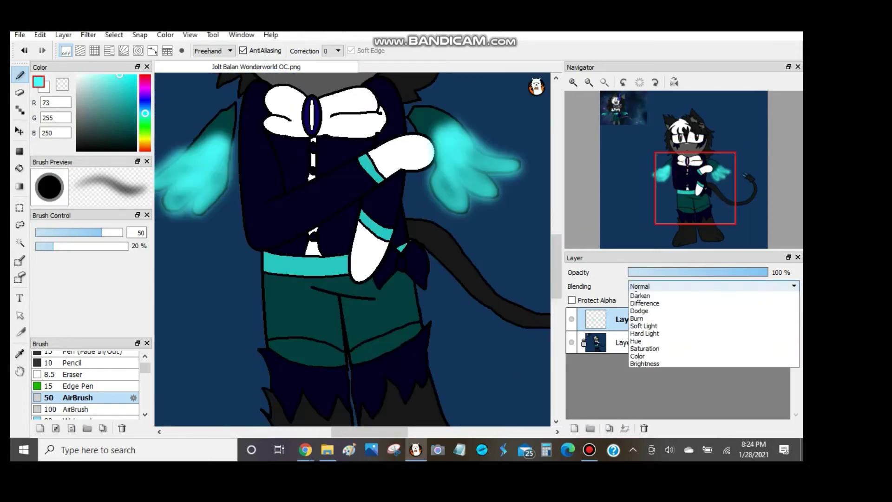
left_click(642, 325)
left_click(714, 286)
left_click(641, 326)
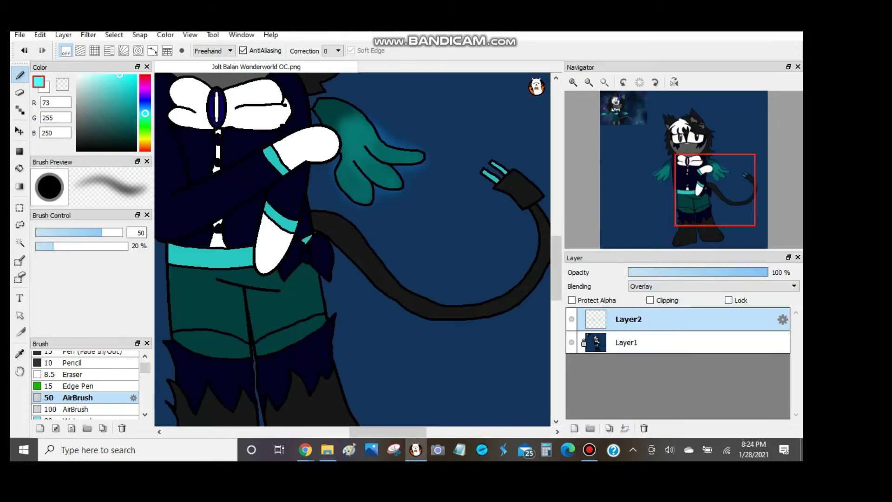
Try the Soft Light blending mode on Layer2 and return the layer to Normal.
left_click(714, 286)
left_click(644, 386)
left_click(713, 286)
left_click(644, 379)
left_click(706, 180)
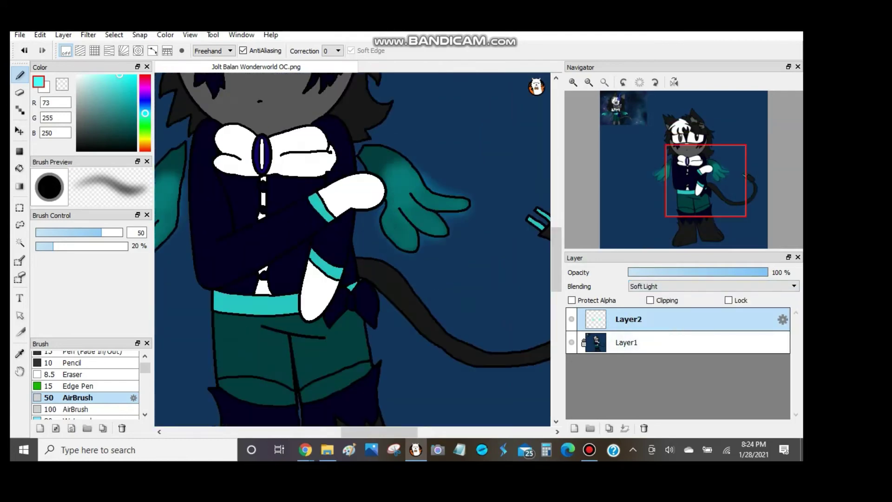
key("Down")
key("Up")
key("Up")
key("Up")
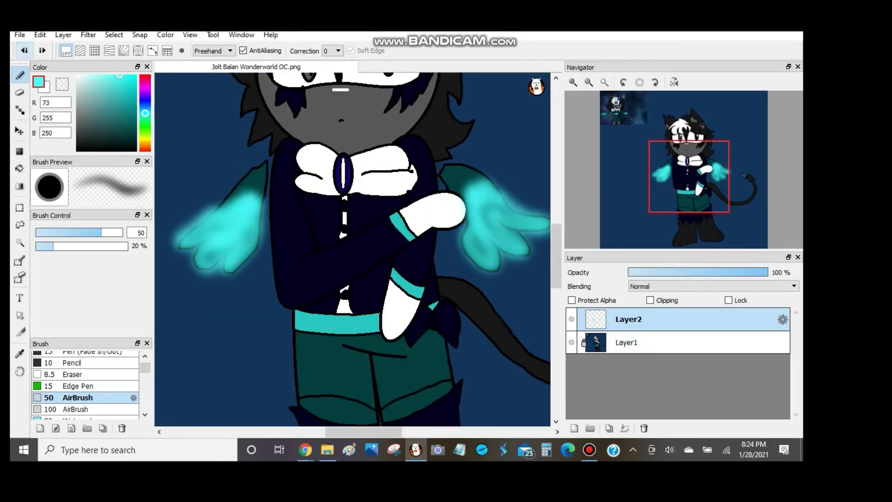
Reduce the AirBrush size to 39 and repaint the feathers of the figure's left-hand wing in bright cyan.
scroll(352, 249, "down", 2)
scroll(279, 209, "up", 4)
key("bracketleft")
mouse_move(200, 200)
left_mouse_down()
mouse_move(261, 177)
mouse_move(325, 171)
mouse_move(260, 325)
mouse_move(218, 260)
mouse_move(185, 302)
left_mouse_up()
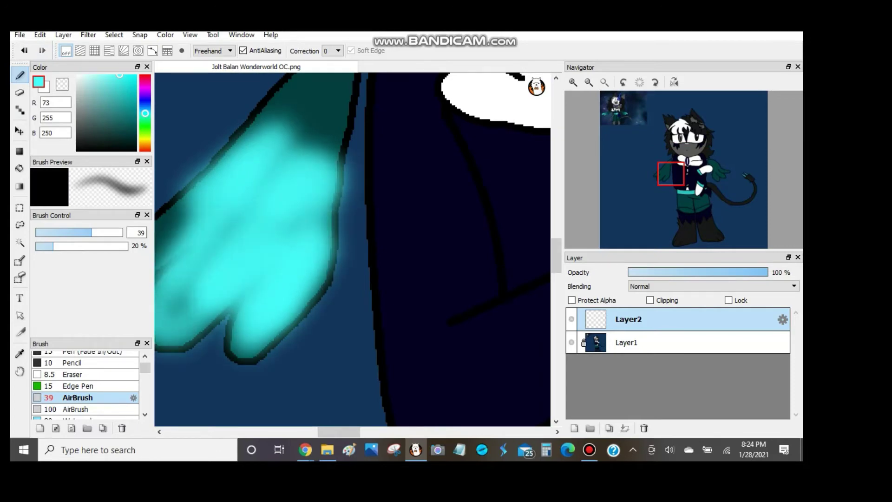
Try the Lighten blending mode on Layer2.
key("Left")
key("Left")
scroll(353, 249, "down", 3)
scroll(279, 209, "up", 3)
left_click(714, 286)
left_click(651, 340)
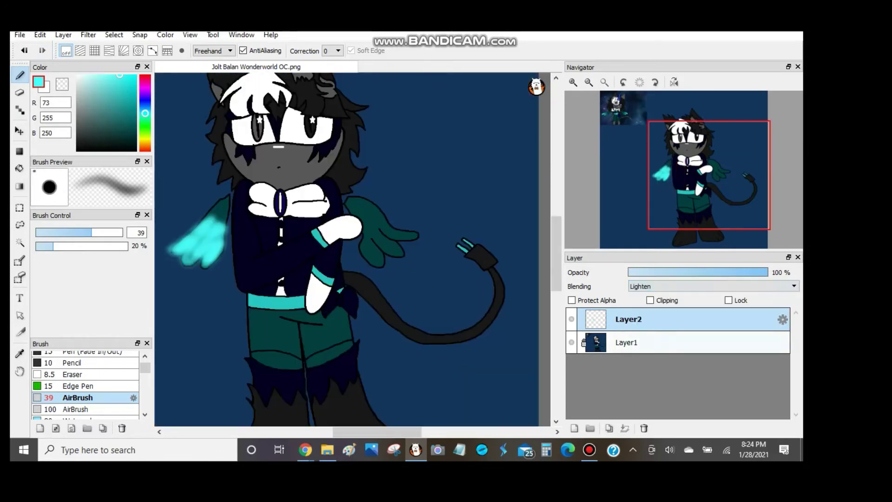
Try the Hard Light blending mode on Layer2 with its opacity at 94 %.
left_click(714, 286)
left_click(650, 383)
left_click(714, 286)
left_click(651, 390)
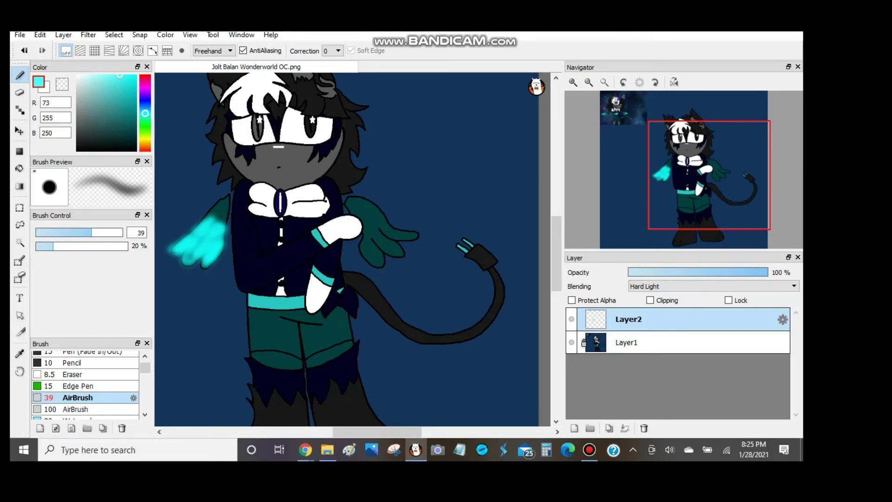
scroll(353, 249, "down", 3)
scroll(353, 249, "up", 3)
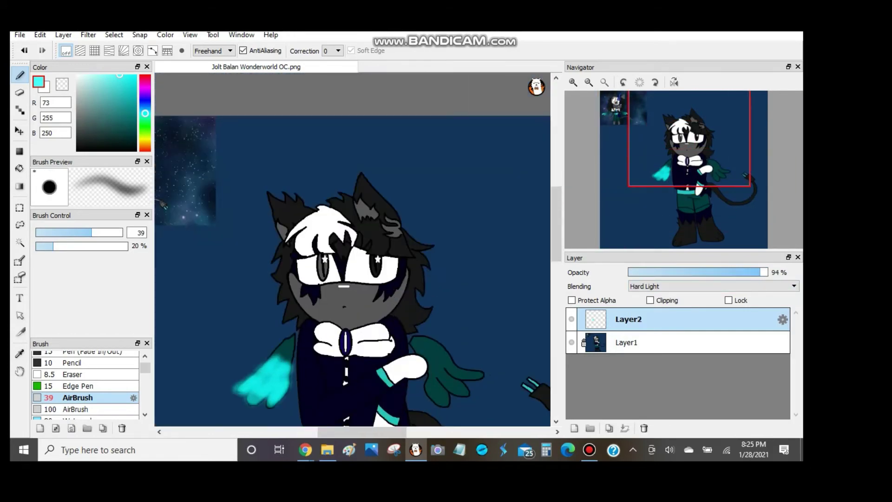
Undo the cyan wing airbrushing and return Layer2 to Normal blending at 100 % opacity.
key("ctrl+z")
scroll(353, 249, "down", 3)
scroll(265, 270, "up", 5)
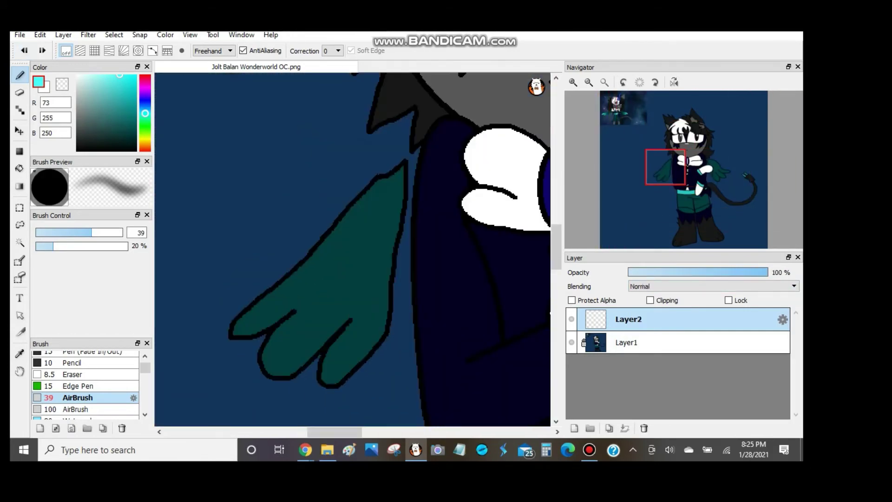
Airbrush cyan over the left-hand wing's feather tips and set Layer2 to Overlay at 53 % opacity.
scroll(353, 249, "down", 4)
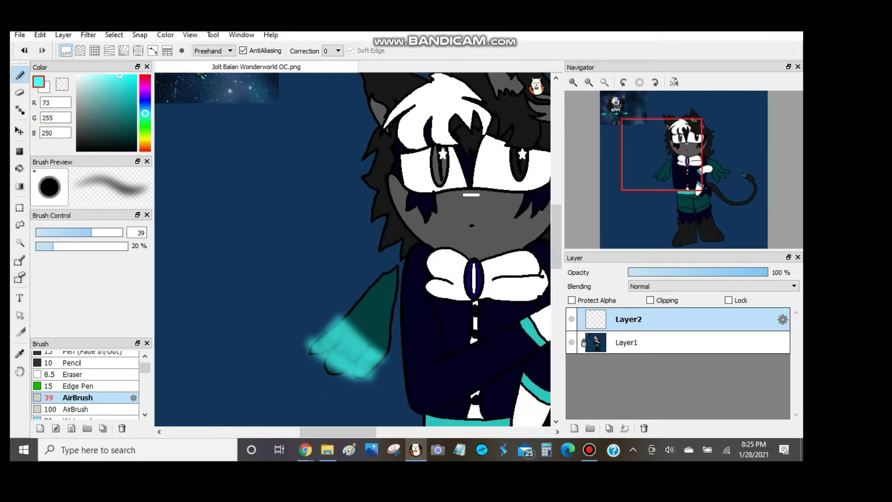
left_click(702, 272)
left_click(713, 287)
left_click(641, 326)
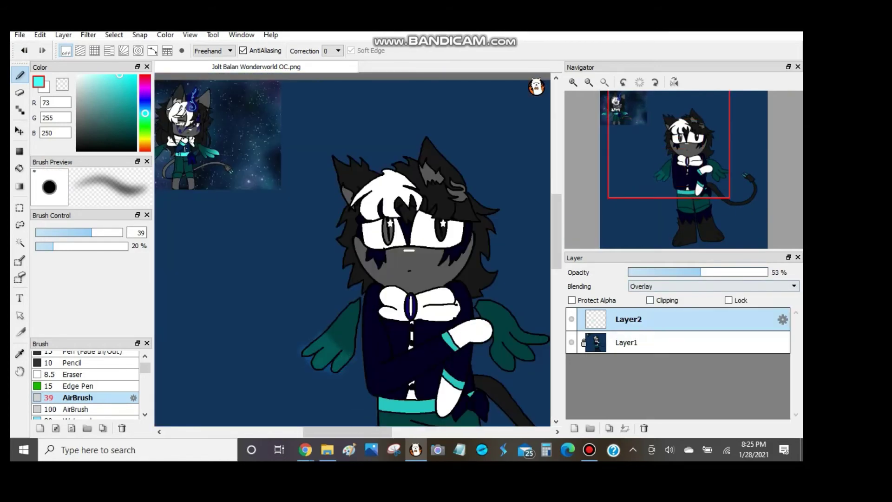
Raise Layer2's opacity to 100 % and airbrush cyan over the right-hand wing's feather tips.
left_click(767, 273)
scroll(354, 249, "down", 3)
scroll(433, 265, "up", 3)
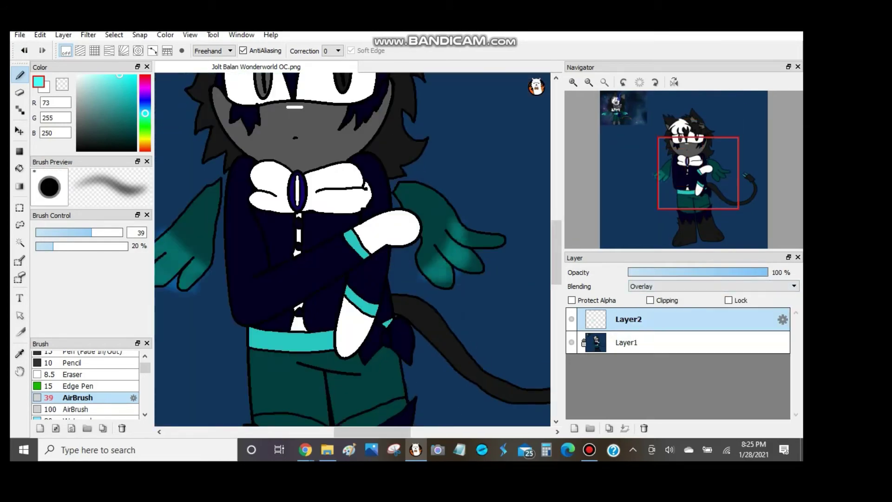
scroll(353, 249, "down", 3)
scroll(414, 251, "up", 4)
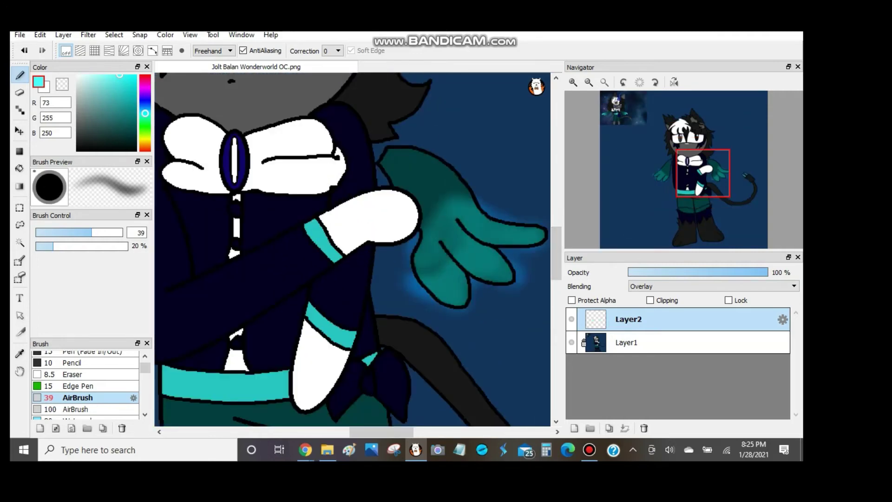
Set Layer2 to Dodge blending at 69 % opacity.
left_click(714, 287)
left_click(640, 363)
scroll(353, 249, "down", 2)
left_click(725, 273)
Try the Saturation blending mode on Layer2 and return it to Dodge.
left_click(714, 286)
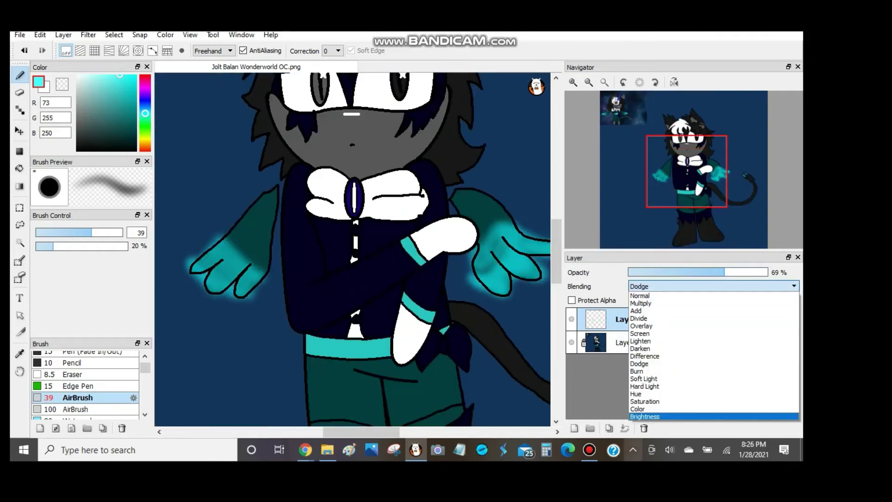
left_click(645, 401)
scroll(714, 287, "down", 1)
left_click(714, 287)
left_click(639, 363)
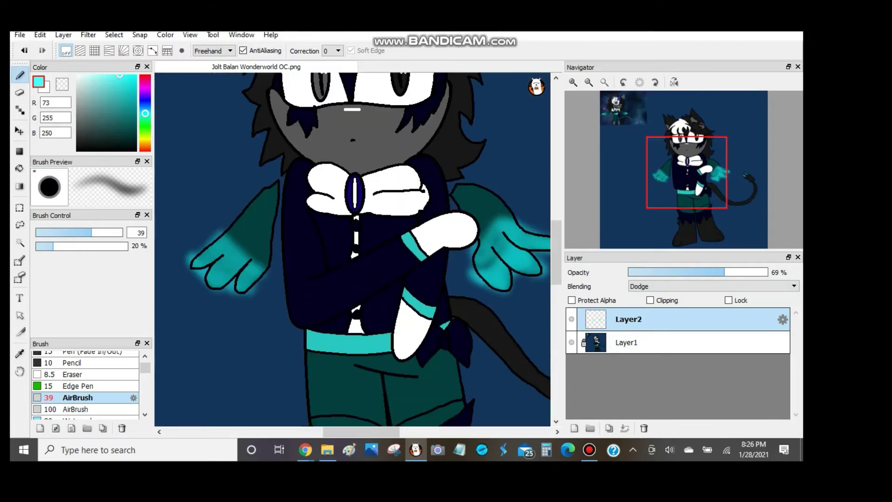
Undo the cyan airbrushing on both wings and return Layer2 to Normal blending at 100 % opacity.
key("ctrl+z")
key("ctrl+z")
key("ctrl+z")
key("ctrl+z")
Airbrush cyan over the left-hand wing's feathers on Layer2 and try the Difference blending mode.
scroll(230, 257, "up", 4)
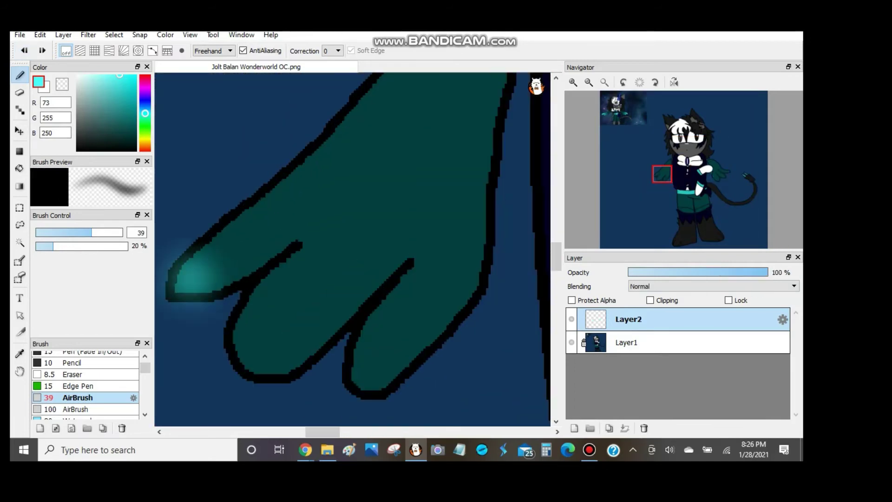
mouse_move(186, 279)
left_mouse_down()
mouse_move(326, 181)
mouse_move(397, 150)
mouse_move(472, 188)
mouse_move(336, 150)
mouse_move(235, 326)
mouse_move(386, 235)
mouse_move(357, 236)
mouse_move(397, 286)
mouse_move(376, 367)
mouse_move(432, 210)
mouse_move(441, 233)
left_mouse_up()
left_click(714, 286)
left_click(644, 356)
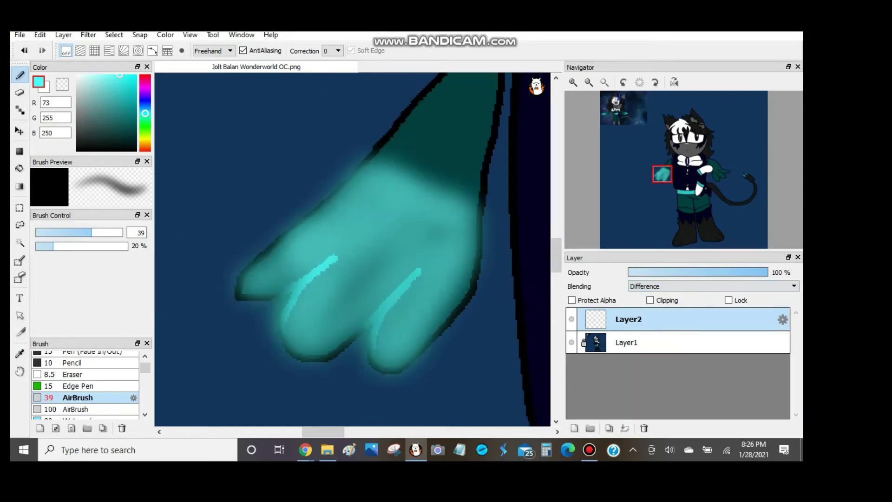
Set Layer2 to Dodge blending at 85 % opacity.
scroll(353, 251, "down", 4)
scroll(353, 251, "up", 2)
scroll(353, 251, "down", 2)
left_click(714, 286)
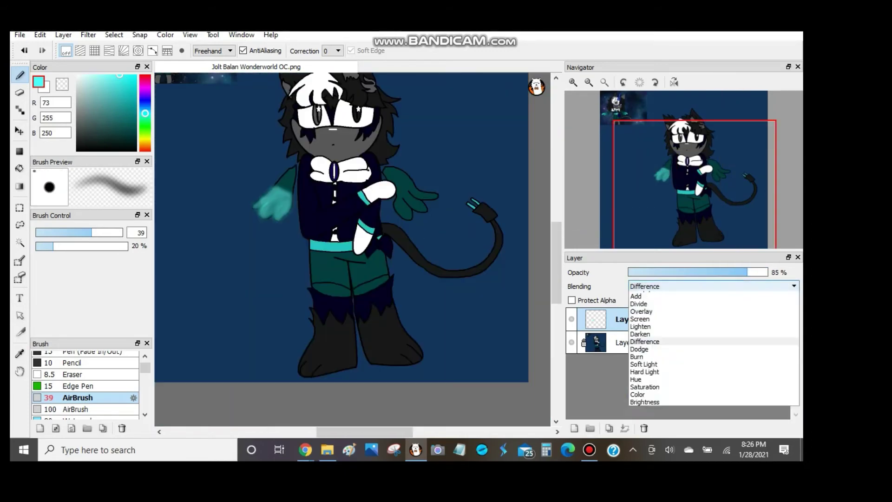
left_click(644, 364)
Airbrush cyan over the lower part and feathers of the right-hand wing on Layer2.
scroll(353, 251, "up", 4)
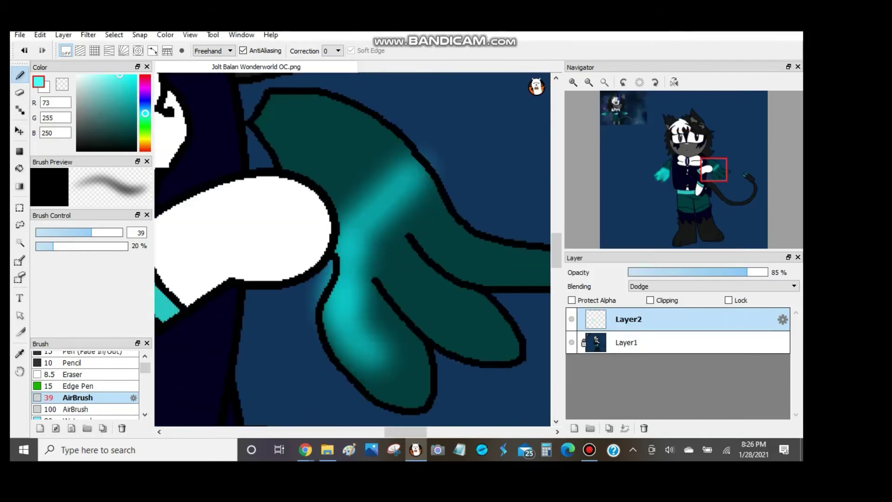
mouse_move(353, 381)
left_mouse_down()
mouse_move(409, 288)
mouse_move(511, 335)
mouse_move(381, 232)
left_mouse_up()
scroll(354, 251, "up", 2)
left_click_drag(353, 363, 446, 279)
left_click_drag(371, 325, 511, 353)
scroll(353, 251, "down", 4)
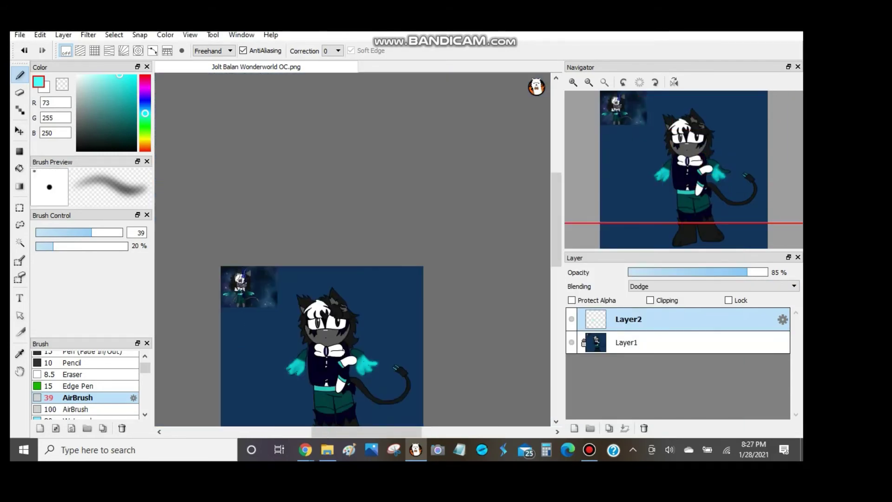
scroll(353, 251, "up", 3)
scroll(86, 386, "down", 1)
scroll(353, 251, "down", 2)
Add a new layer and airbrush dark teal (RGB 0, 64, 63) where the cyan glow meets the upper part of the wings.
left_click(575, 428)
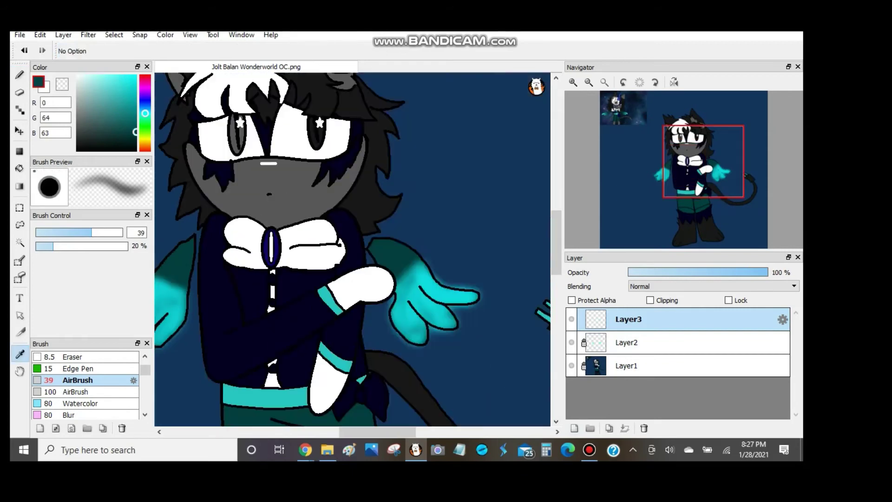
scroll(353, 251, "down", 3)
scroll(353, 251, "up", 4)
scroll(353, 251, "left", 5)
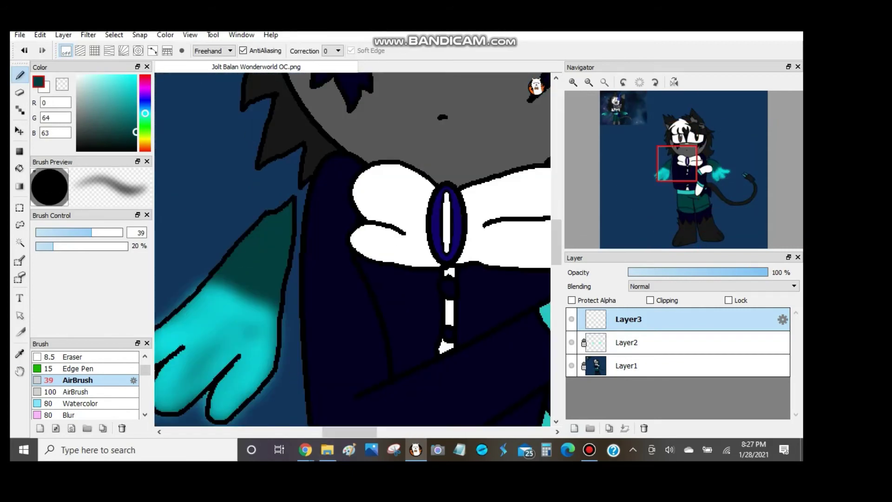
scroll(354, 251, "down", 3)
scroll(353, 251, "up", 3)
left_click_drag(628, 343, 627, 316)
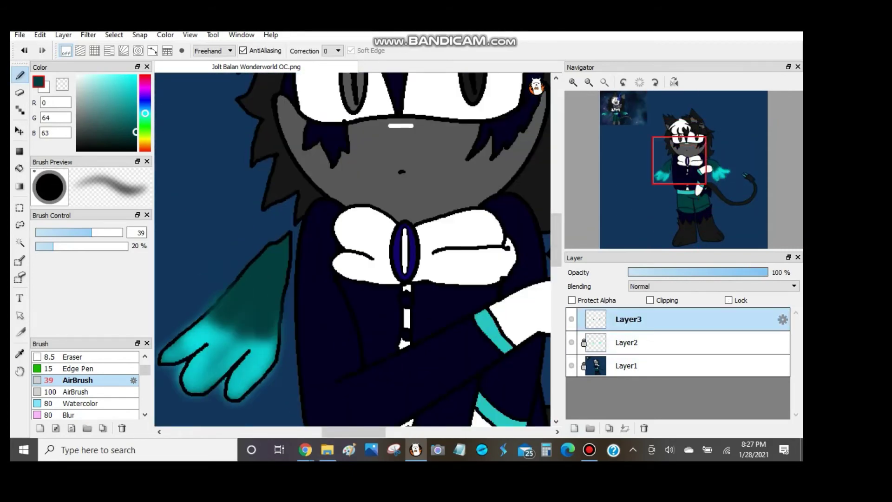
Soften the transition between dark teal and cyan on the left-hand wing with the Blur brush, reducing its size to 32.
left_click(70, 415)
scroll(225, 333, "up", 3)
scroll(354, 251, "down", 3)
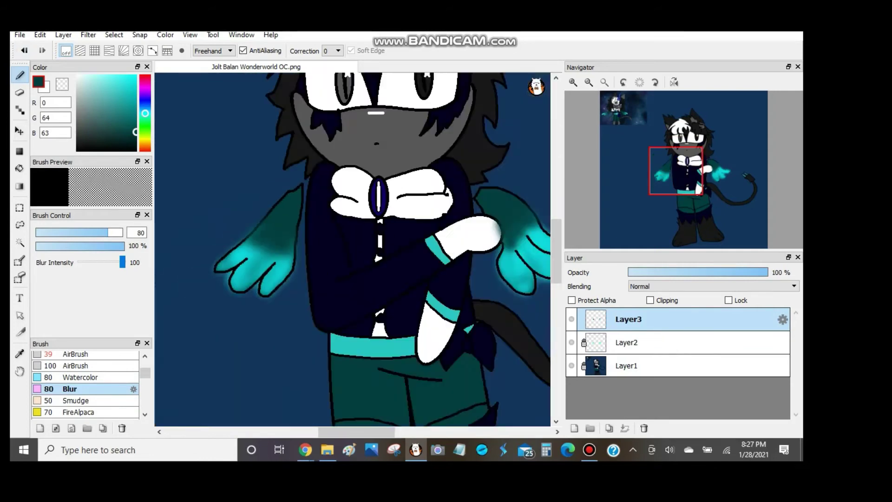
scroll(354, 251, "up", 2)
left_click(627, 343)
left_click(86, 232)
scroll(352, 246, "up", 2)
left_click(627, 319)
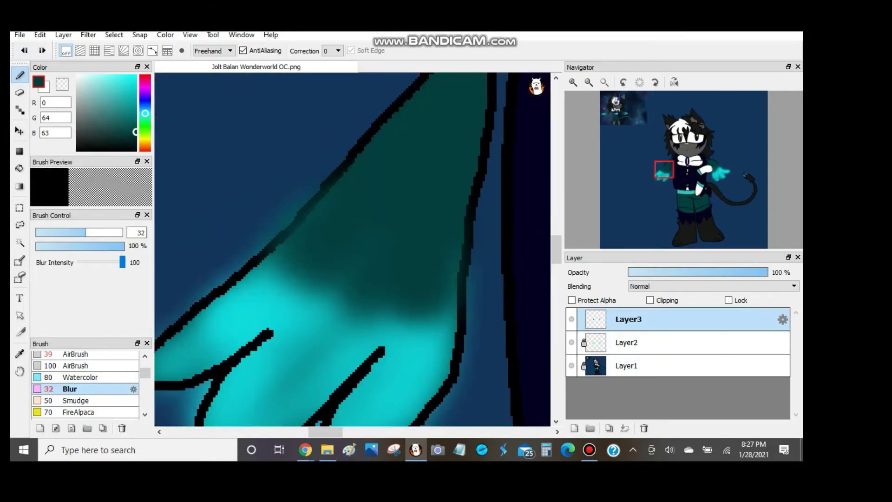
left_click(628, 343)
left_click(627, 319)
left_click(628, 343)
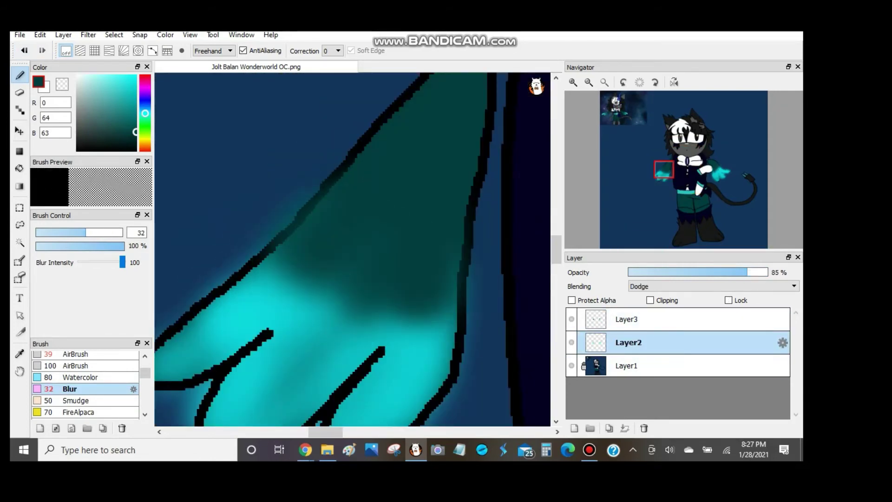
Smudge Layer2's cyan glow up the left-hand wing at brush size 50 and move Layer2 above Layer3.
left_click(74, 400)
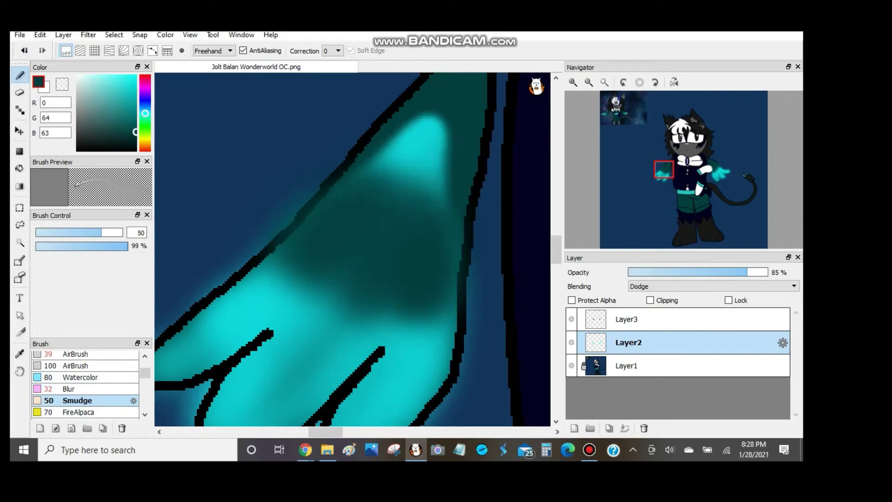
left_click_drag(627, 342, 627, 320)
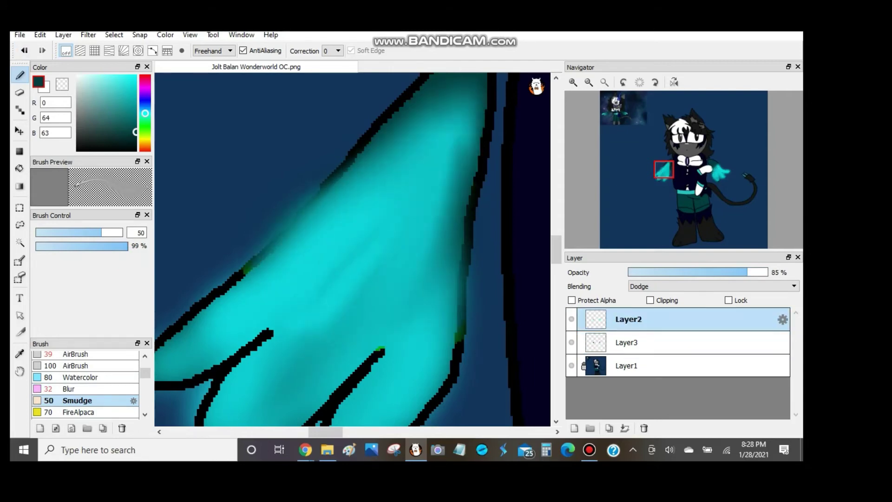
scroll(274, 218, "down", 5)
left_click(627, 343)
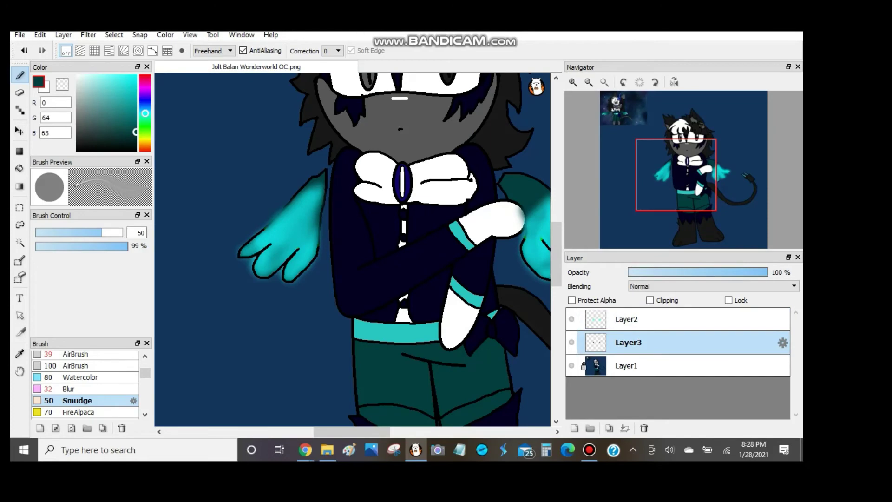
Try smudging the cyan glow across the right-hand wing on Layer2.
scroll(535, 233, "up", 5)
left_click(627, 319)
mouse_move(353, 186)
left_mouse_down()
mouse_move(357, 210)
mouse_move(349, 200)
mouse_move(464, 302)
left_mouse_up()
scroll(353, 251, "down", 5)
Undo the smudging on both wings and the reordering of Layer2.
key("ctrl+z")
key("ctrl+z")
key("ctrl+z")
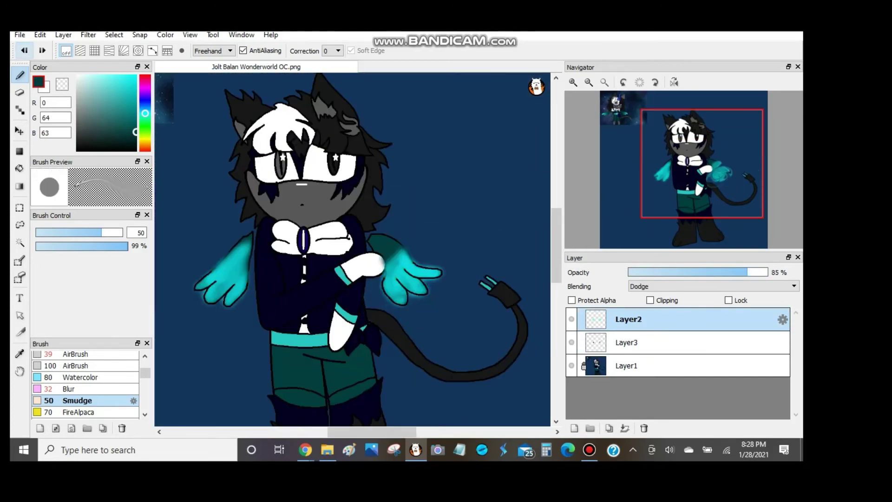
Try Overlay blending on Layer3, settle on Screen at 100 % opacity and lock the layer.
left_click(713, 286)
left_click(713, 287)
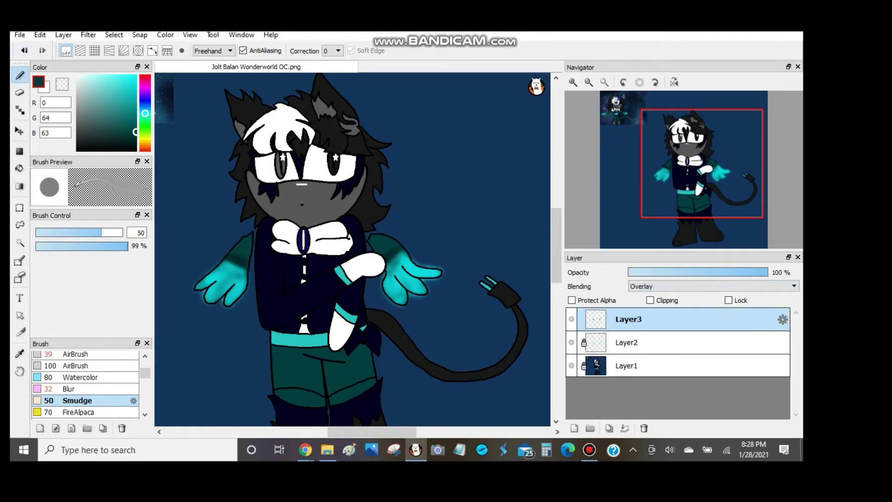
left_click(714, 286)
left_click(647, 322)
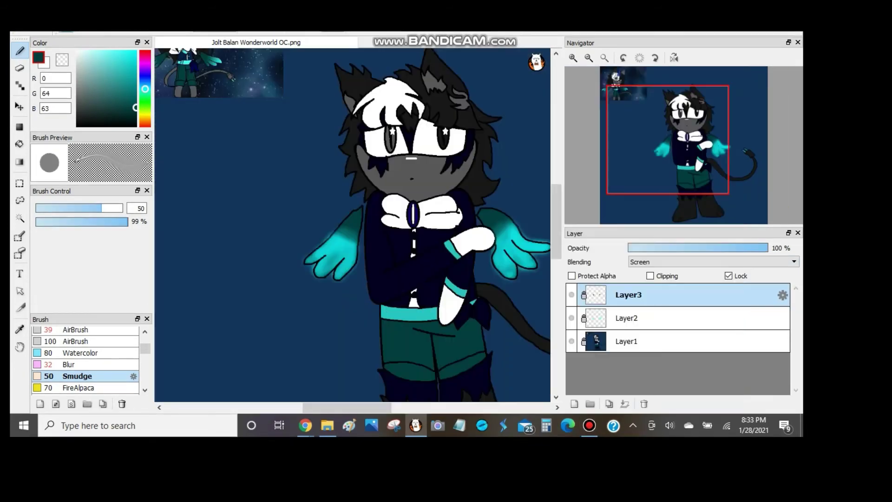
Add a new layer above Layer3 and pick dark blue (RGB 8, 11, 90) for the AirBrush.
left_click(574, 428)
scroll(353, 251, "down", 2)
scroll(353, 251, "up", 1)
scroll(354, 223, "up", 5)
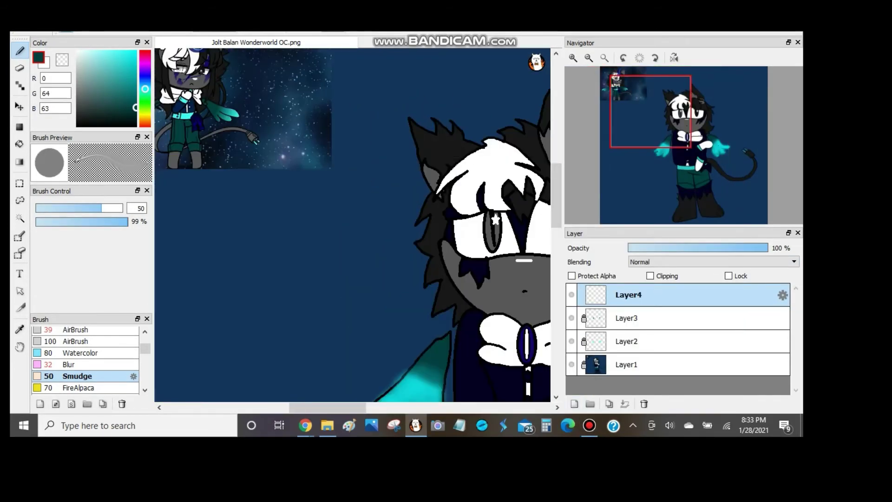
scroll(353, 223, "down", 4)
scroll(353, 223, "up", 3)
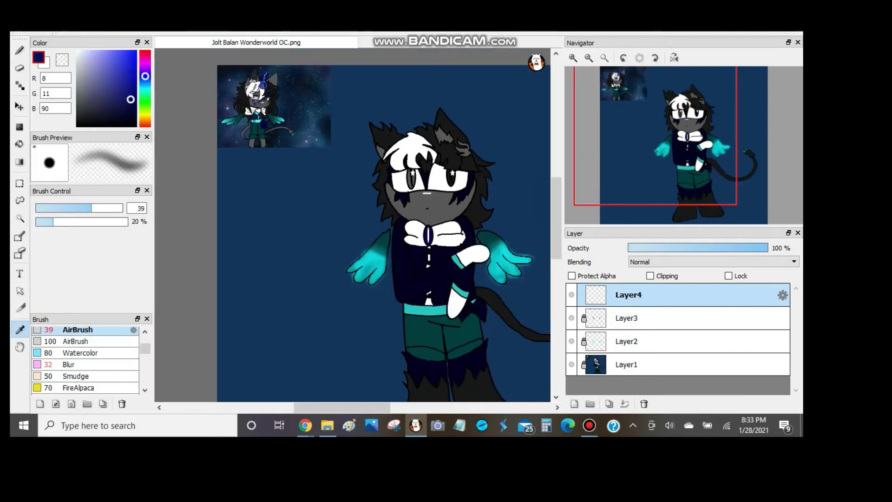
Try a size-39 dark blue airbrush stroke over the white hair and undo it.
key("b")
scroll(353, 223, "down", 1)
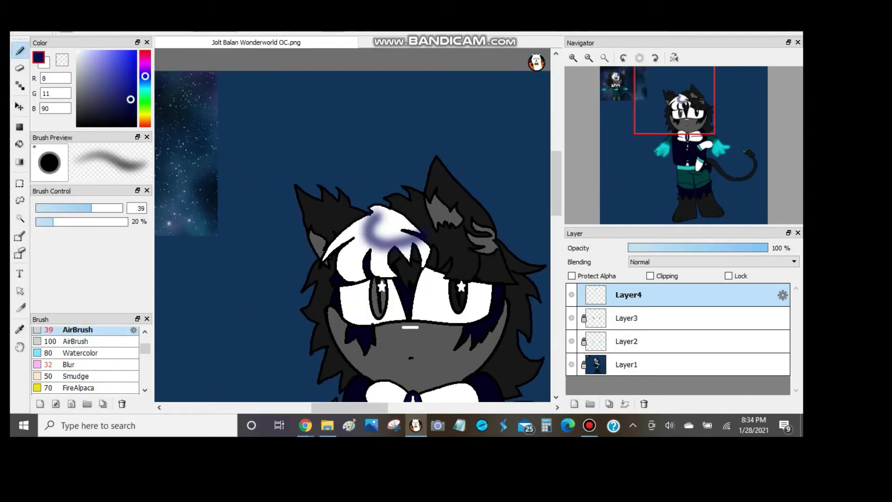
key("ctrl+z")
Airbrush a curved dark blue plume rising from the white hair on Layer4 with brush size 110.
left_click_drag(91, 208, 115, 208)
scroll(354, 223, "down", 2)
scroll(353, 223, "up", 2)
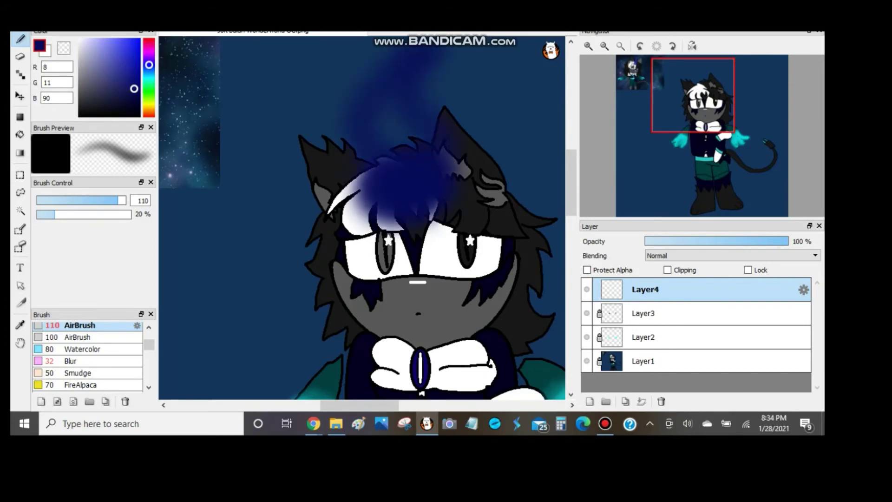
scroll(354, 223, "down", 1)
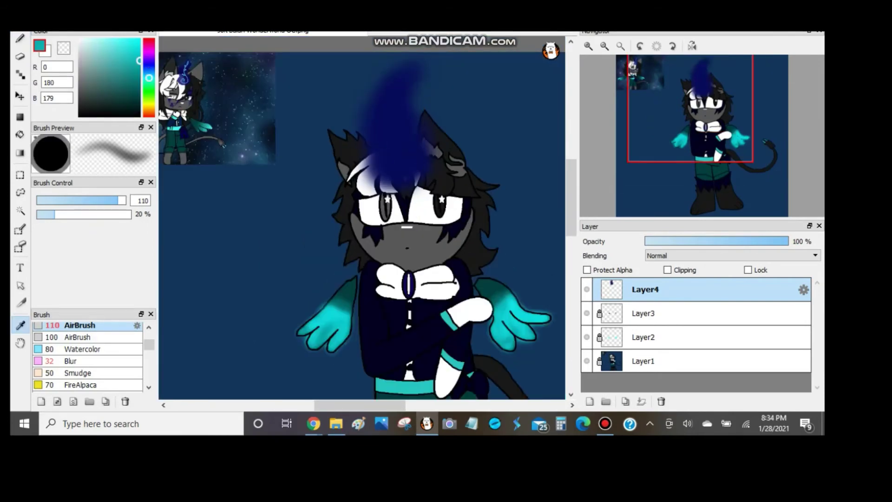
Try Screen blending on Layer4, return it to Normal at 100 % opacity and remove the airbrushed plume.
left_click(790, 256)
left_click(656, 304)
left_click(790, 256)
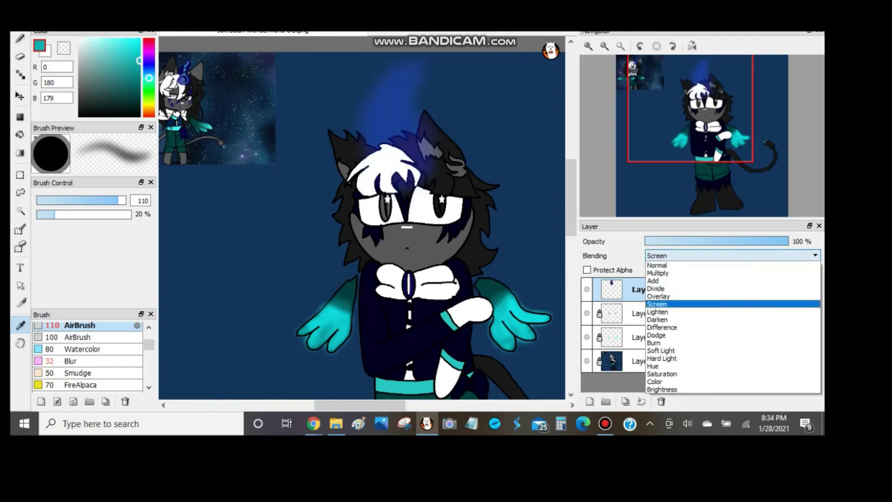
left_click_drag(788, 241, 717, 241)
left_click(657, 265)
scroll(362, 219, "up", 1)
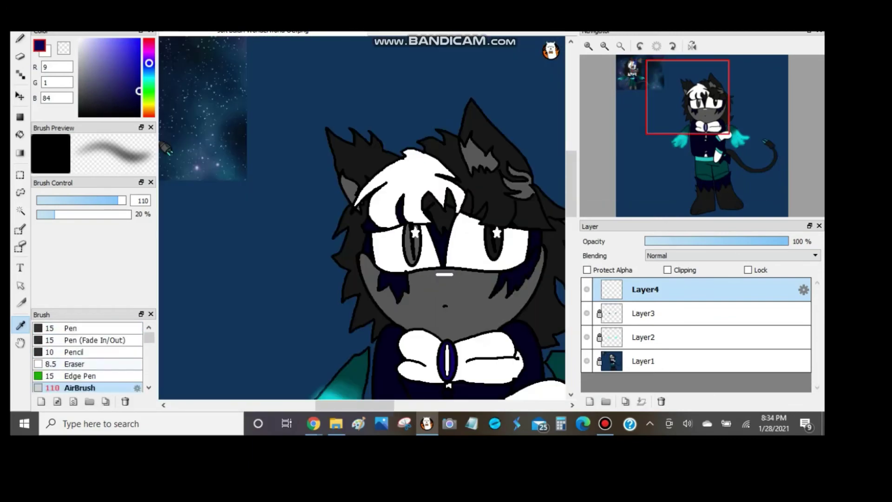
Paint and fill a curved dark blue plume (RGB 9, 1, 84) rising from the white hair with the size-15 Pen.
left_click(71, 329)
scroll(363, 218, "up", 2)
left_click_drag(393, 162, 430, 159)
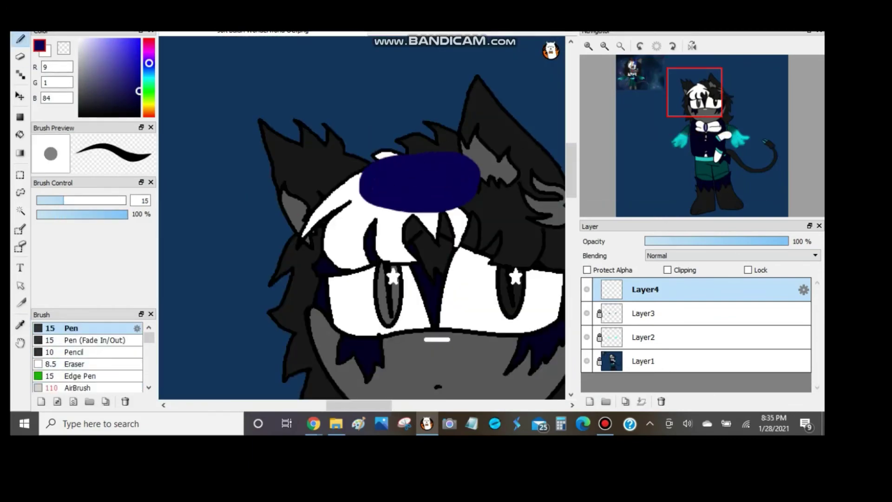
left_click_drag(362, 219, 334, 251)
scroll(358, 177, "down", 3)
mouse_move(325, 93)
left_mouse_down()
mouse_move(358, 177)
mouse_move(381, 179)
left_mouse_up()
scroll(362, 186, "up", 4)
scroll(362, 218, "up", 2)
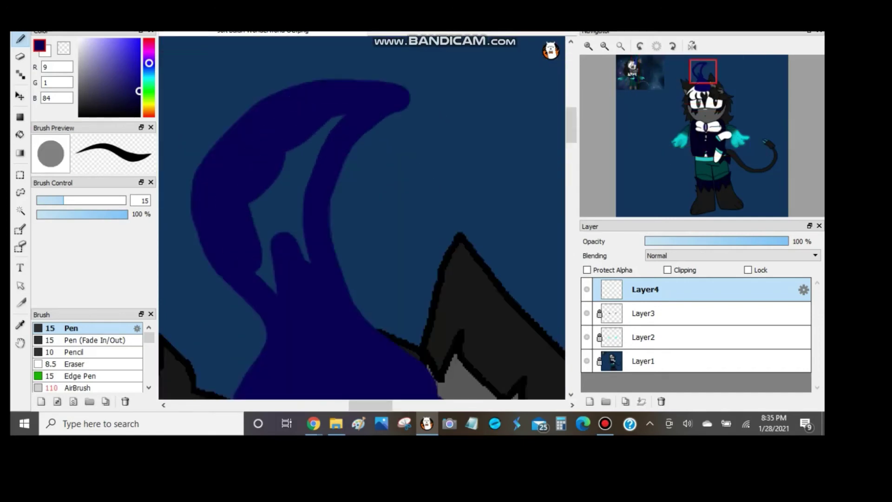
scroll(363, 218, "down", 2)
Erase the stray dark blue strokes around the plume's base at size 8.5 and touch up its edge with the Pen.
key("e")
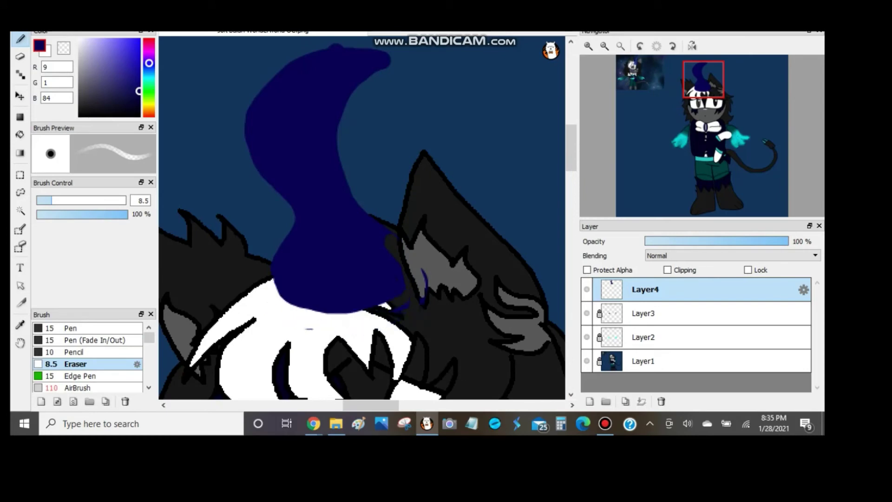
scroll(363, 218, "down", 1)
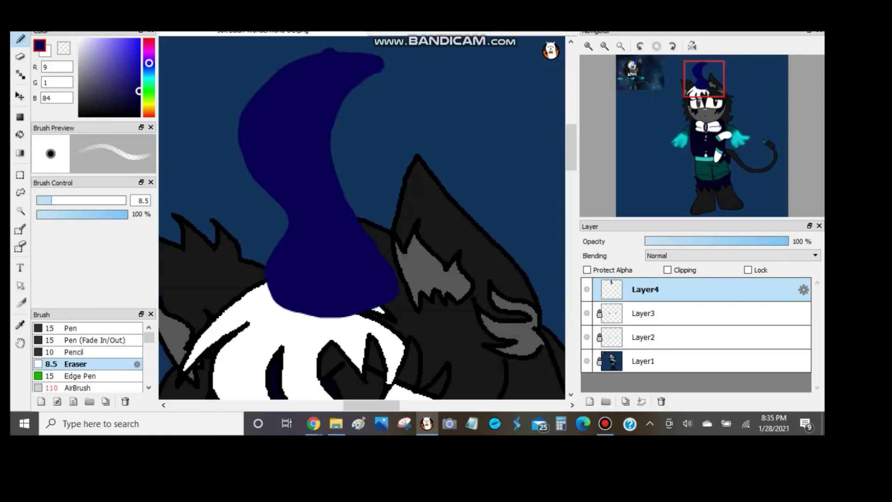
key("b")
scroll(363, 218, "down", 1)
scroll(362, 219, "up", 1)
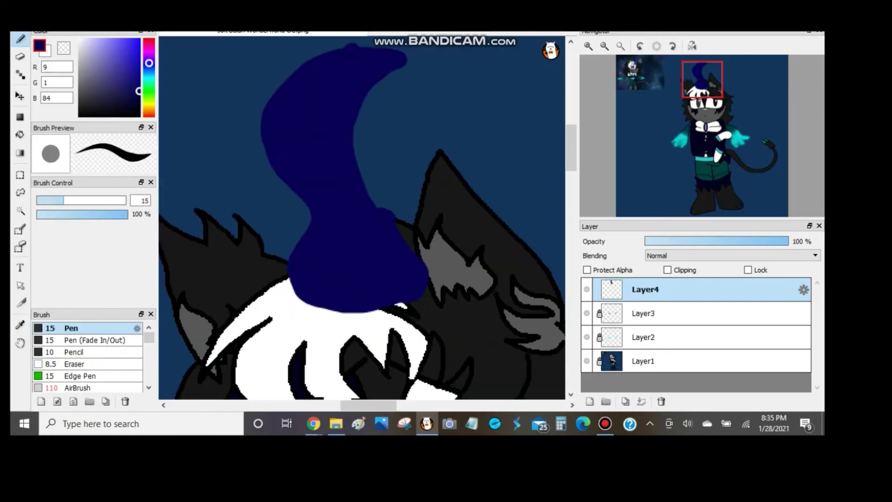
On a new Layer5, sample cyan (RGB 0, 219, 219) and choose the Stem brush at size 17.
scroll(363, 218, "down", 1)
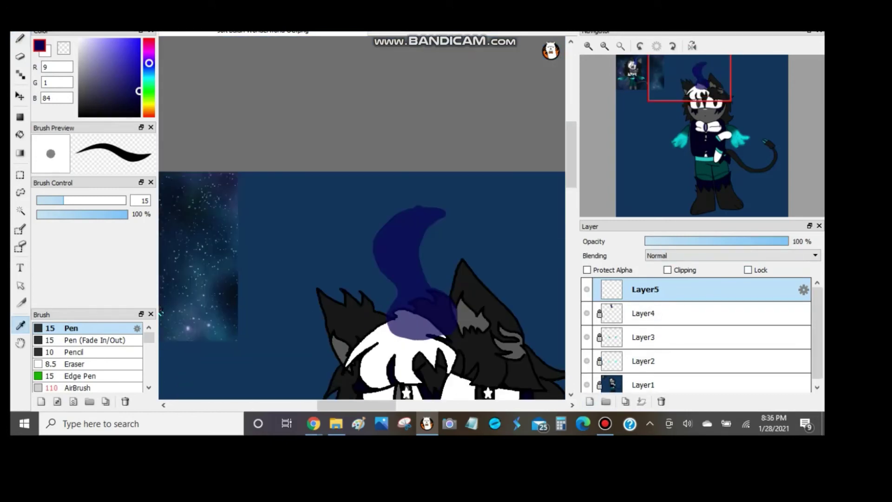
scroll(367, 217, "down", 3)
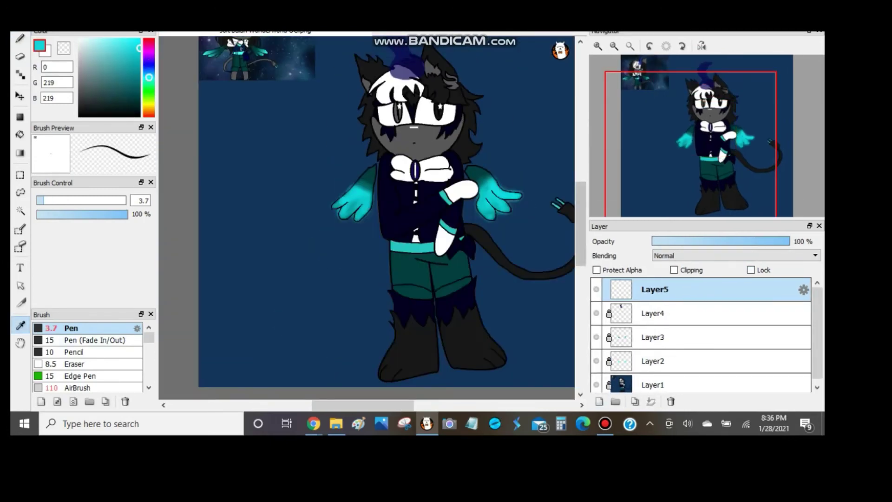
key("b")
scroll(438, 200, "up", 5)
scroll(88, 356, "down", 8)
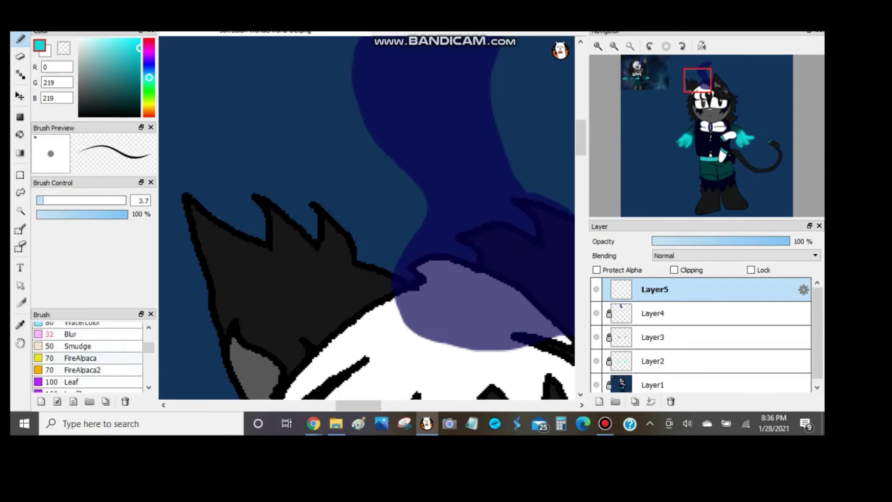
left_click(74, 361)
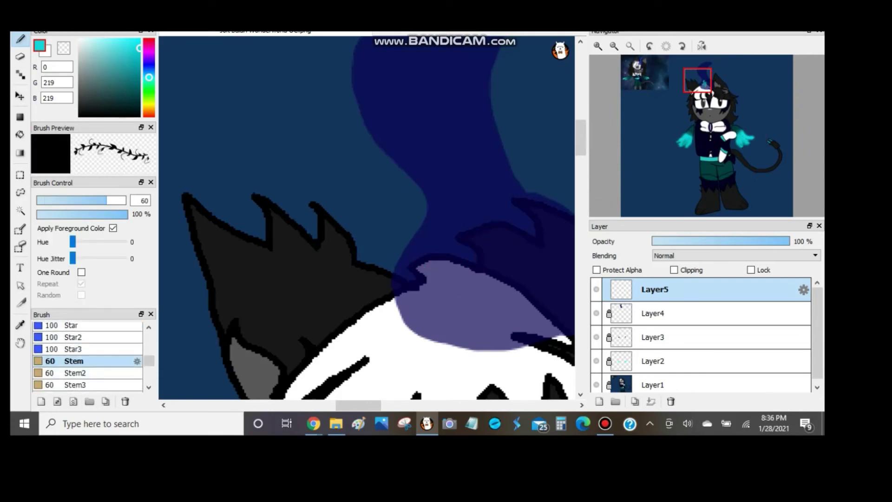
scroll(367, 217, "down", 5)
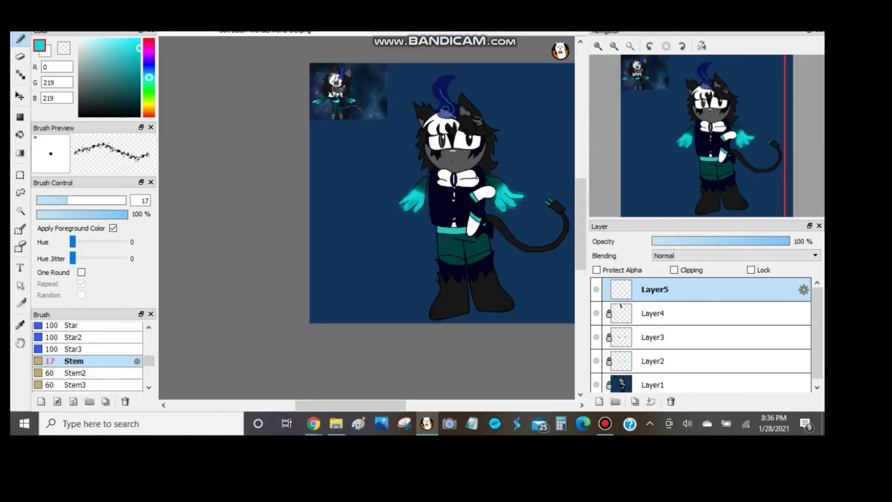
Try cyan vine spirals on the plume with the Stem brush at sizes 19 and 25, undoing the attempts.
scroll(366, 217, "up", 5)
scroll(367, 217, "up", 2)
scroll(367, 217, "down", 4)
key("ctrl+z")
scroll(367, 217, "up", 4)
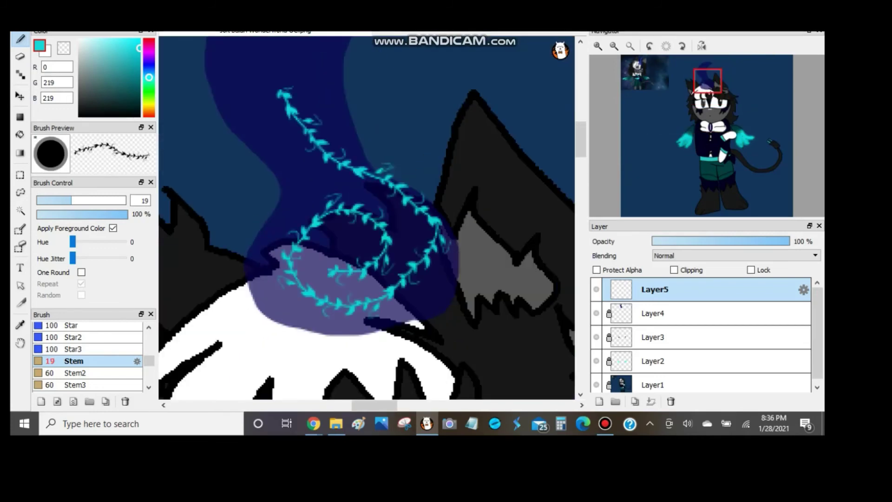
key("ctrl+z")
scroll(366, 217, "down", 5)
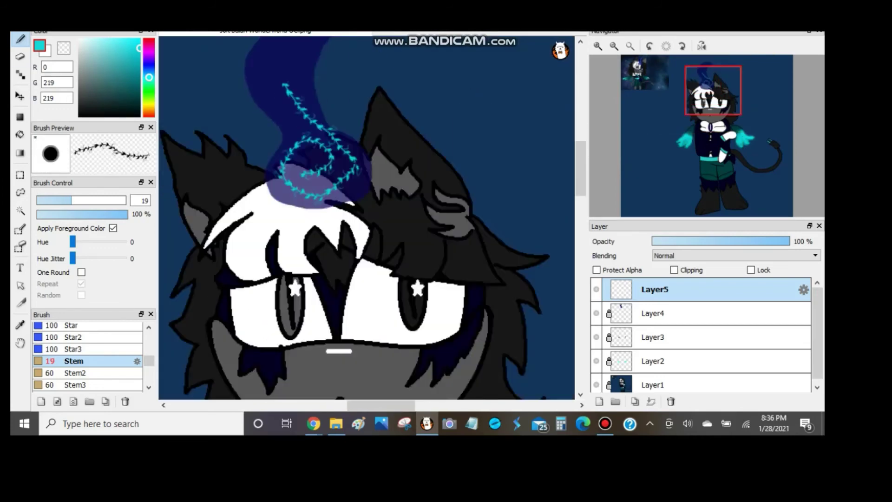
scroll(367, 217, "up", 5)
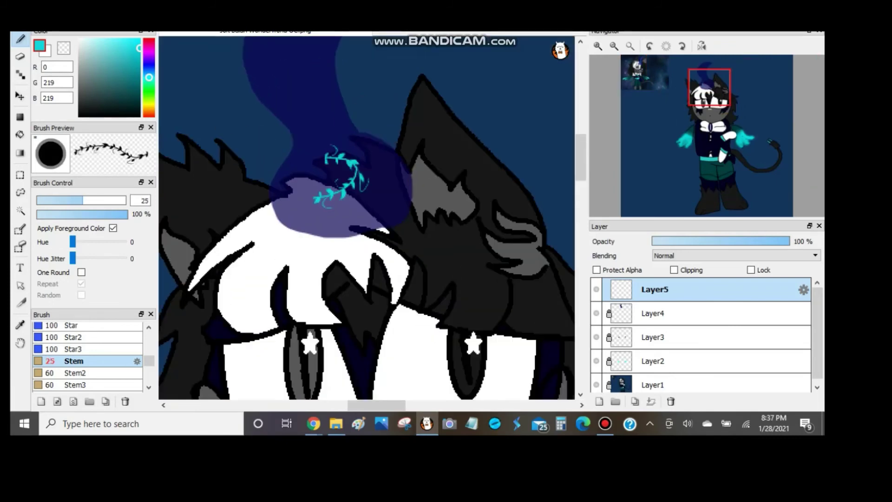
key("ctrl+z")
Draw a cyan vine curling from the plume's base to its tip with the size-25 Stem brush and adjust Layer5's blending.
mouse_move(349, 156)
left_mouse_down()
mouse_move(331, 226)
mouse_move(378, 151)
mouse_move(296, 100)
left_mouse_up()
scroll(298, 102, "down", 5)
scroll(294, 65, "up", 5)
scroll(367, 217, "down", 2)
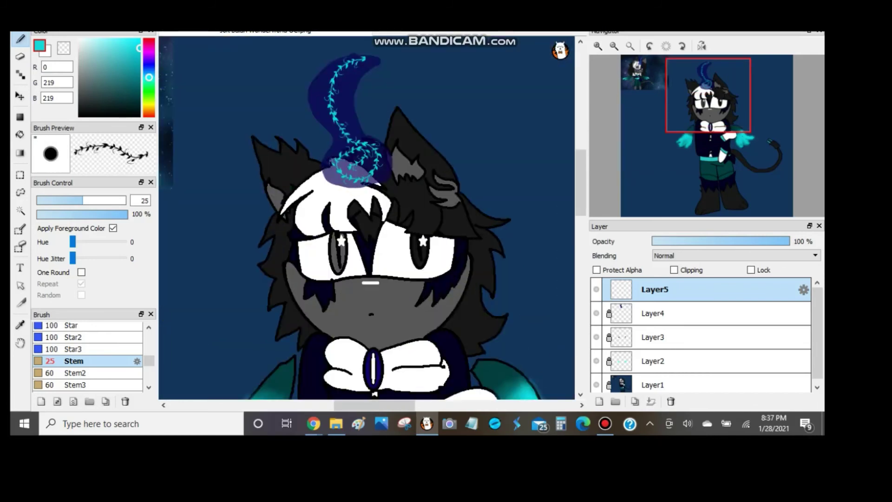
left_click(737, 256)
left_click(674, 306)
key("Down")
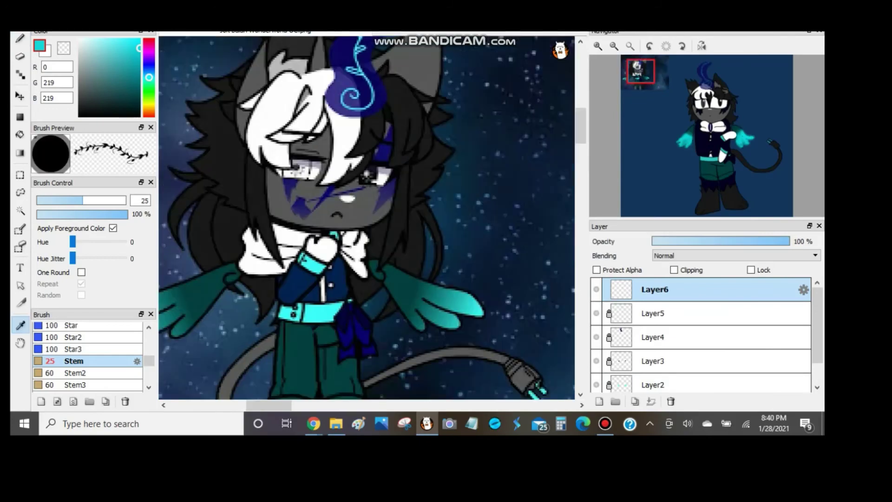
Airbrush dark navy shading (RGB 4, 1, 33) onto the face's lower cheek on a new Layer6.
scroll(367, 217, "down", 5)
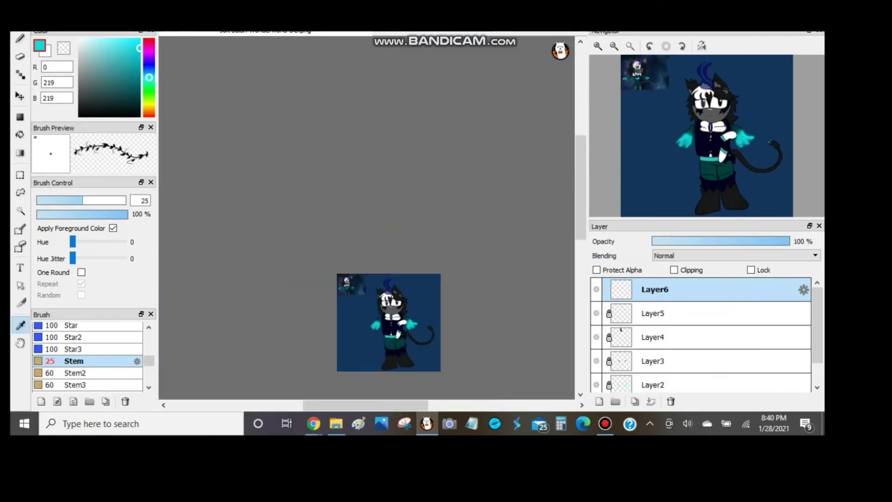
scroll(367, 217, "up", 5)
scroll(367, 217, "down", 1)
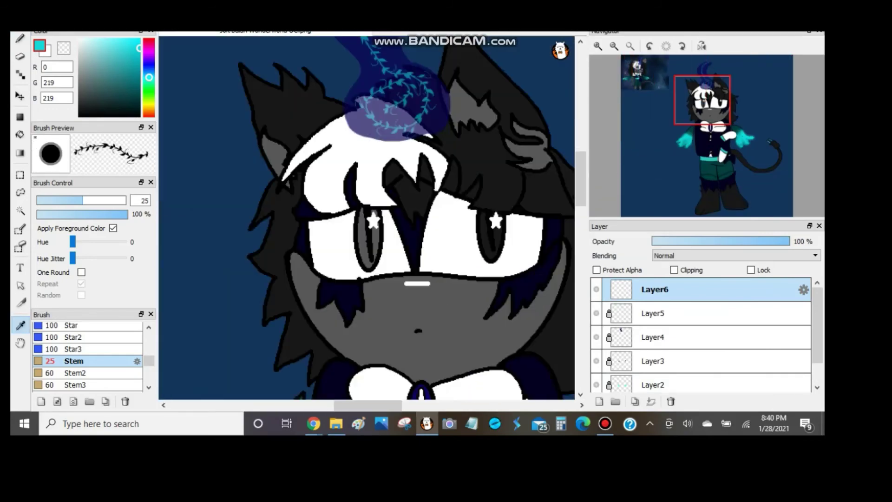
scroll(88, 356, "up", 3)
left_click(79, 387)
scroll(558, 387, "up", 1)
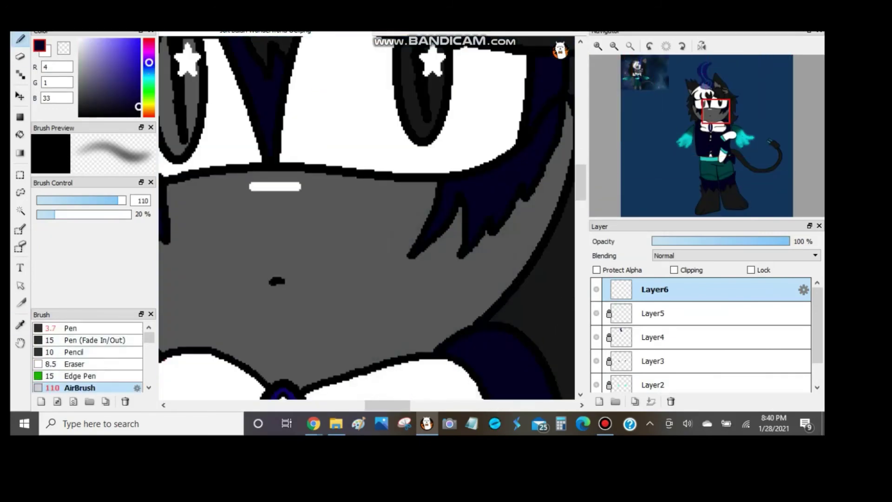
left_click_drag(379, 335, 462, 283)
scroll(366, 217, "down", 4)
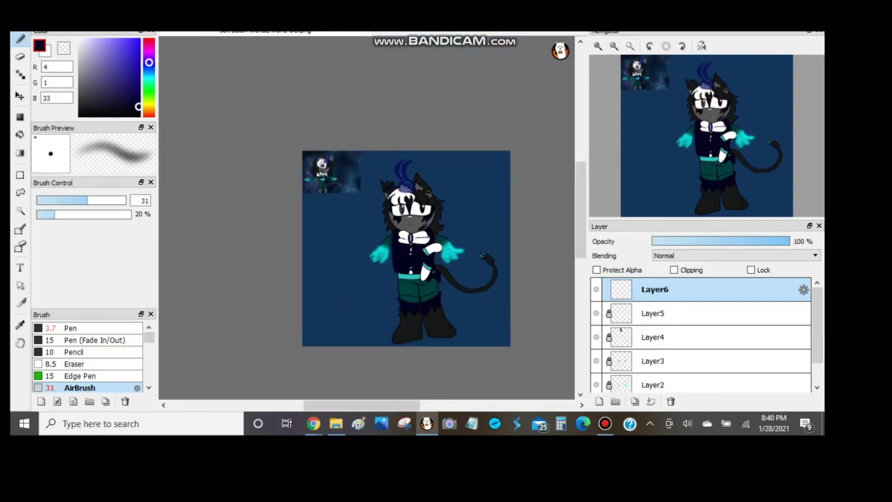
Airbrush dark shading onto the ear, wing and tail base at size 31 and set Layer6 to Overlay at 46 % opacity.
scroll(367, 217, "up", 4)
scroll(367, 217, "down", 3)
scroll(367, 217, "up", 4)
scroll(367, 217, "down", 5)
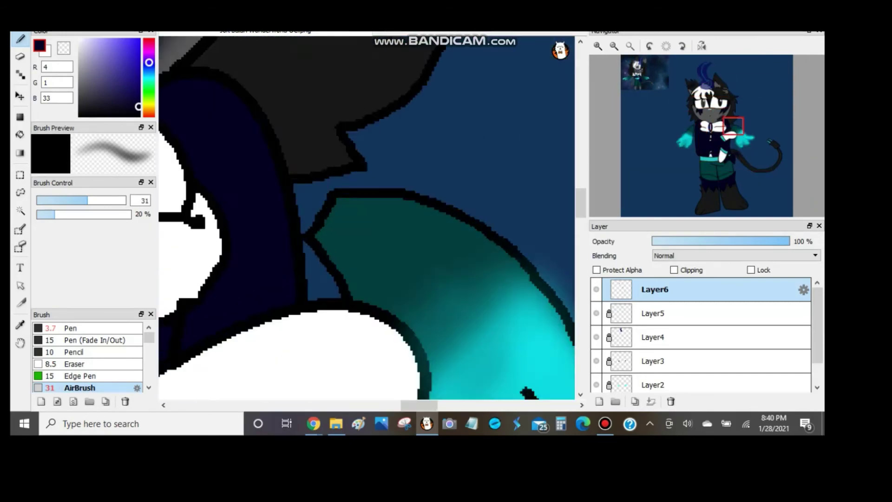
scroll(366, 217, "up", 4)
scroll(367, 217, "down", 2)
left_click(737, 256)
left_click(737, 292)
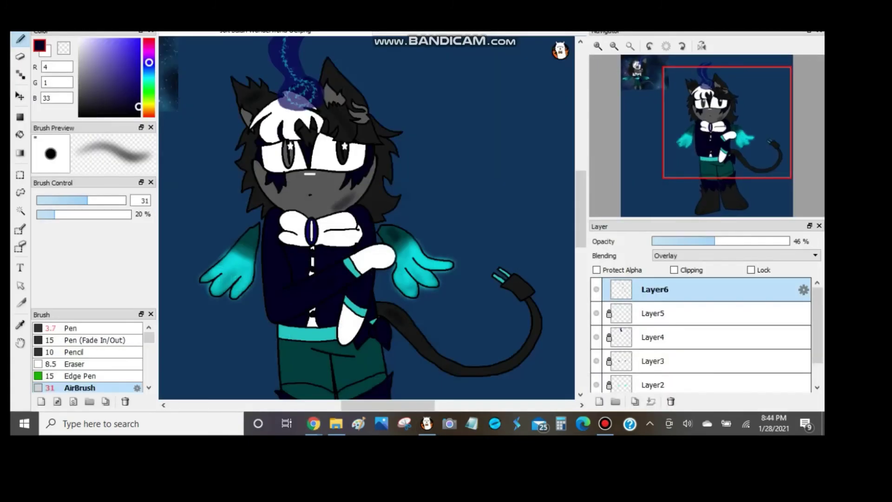
Airbrush dark shading onto the teal shorts and the legs on Layer6.
scroll(367, 217, "up", 4)
scroll(366, 217, "down", 5)
scroll(367, 217, "up", 5)
scroll(367, 217, "down", 5)
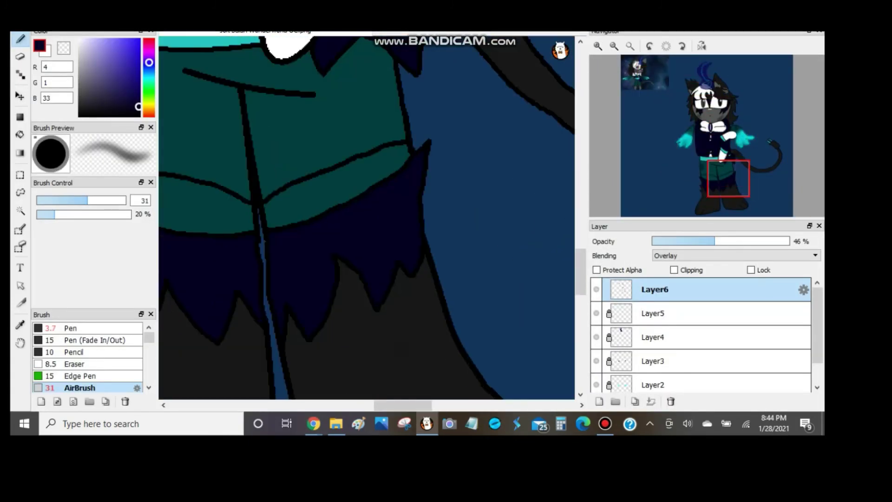
scroll(367, 217, "up", 4)
Add Layer7 and sample cyan (RGB 0, 209, 209) for the AirBrush near the tail's plug.
left_click(599, 402)
scroll(367, 217, "down", 3)
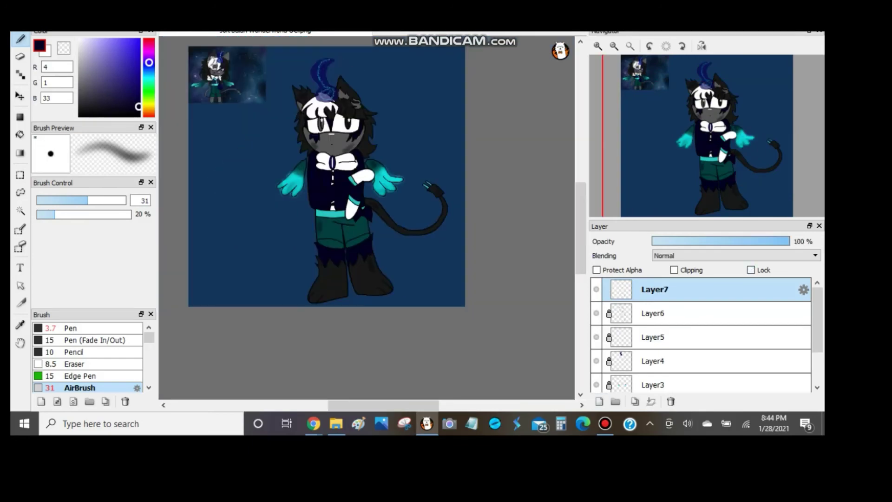
scroll(287, 124, "up", 4)
scroll(366, 217, "down", 3)
scroll(366, 217, "up", 5)
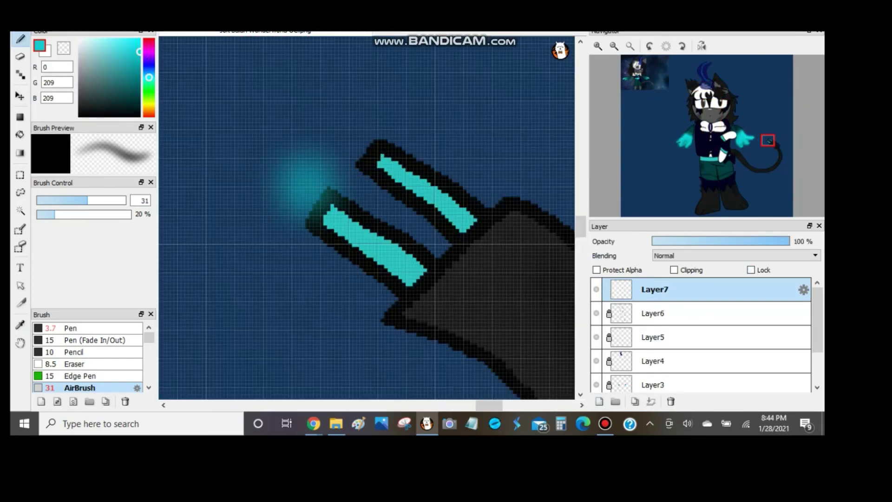
Airbrush cyan zigzag sparks around the tail plug's prongs and along its body at size 8.
scroll(366, 217, "up", 2)
left_click(325, 193)
left_click_drag(260, 190, 395, 316)
scroll(367, 217, "up", 2)
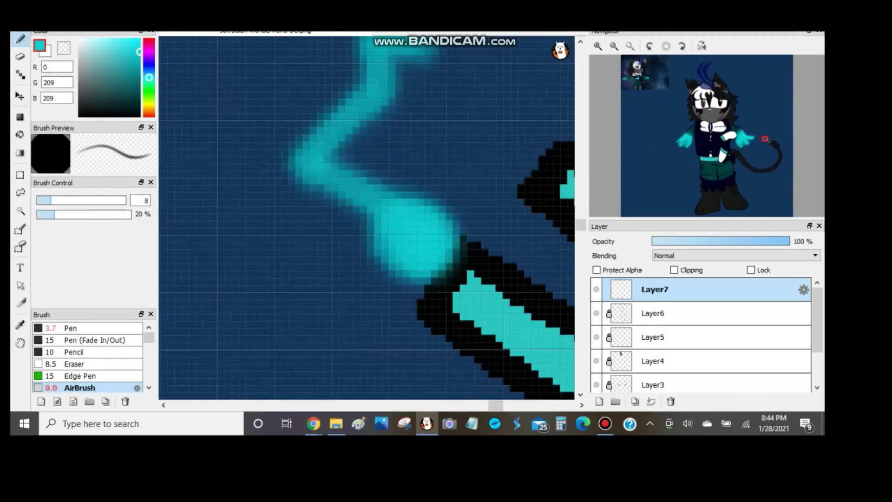
mouse_move(362, 79)
left_mouse_down()
mouse_move(479, 148)
mouse_move(502, 205)
left_mouse_up()
scroll(465, 195, "down", 4)
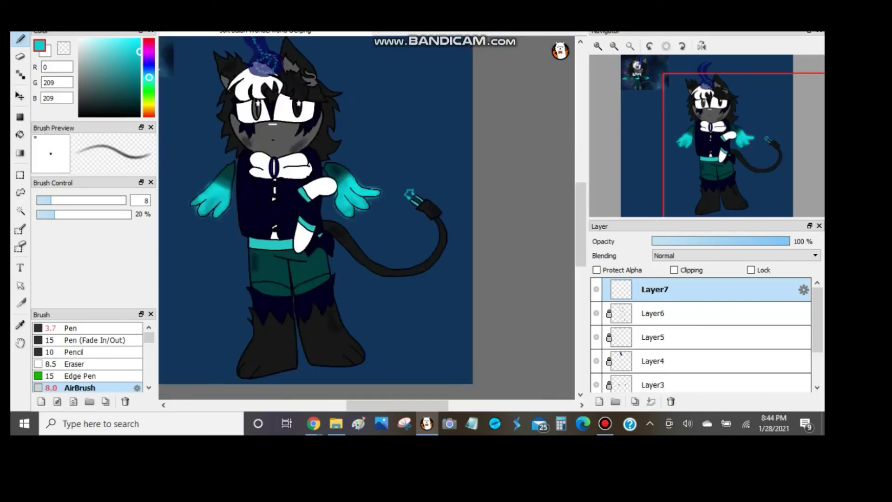
scroll(445, 167, "up", 5)
left_click(444, 167)
scroll(445, 168, "down", 5)
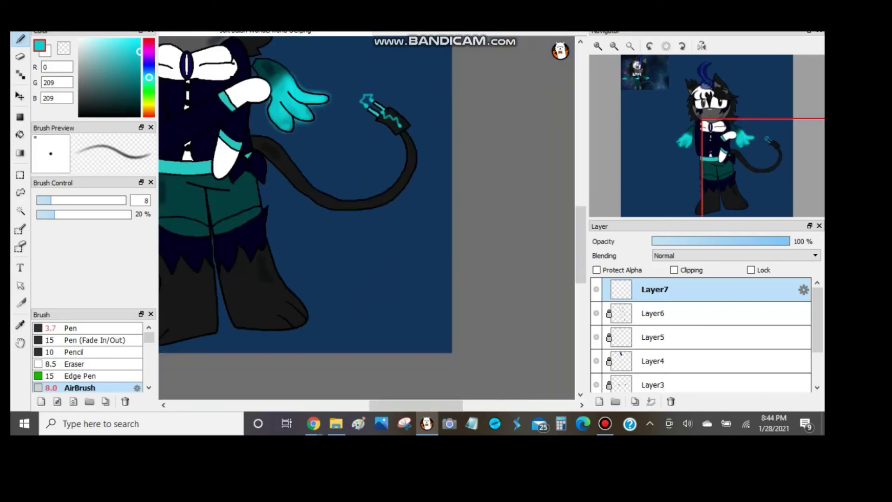
Airbrush cyan zigzag sparks along the upper edges of both wings and the outer edge of the dark ear.
scroll(384, 239, "up", 5)
left_click(384, 240)
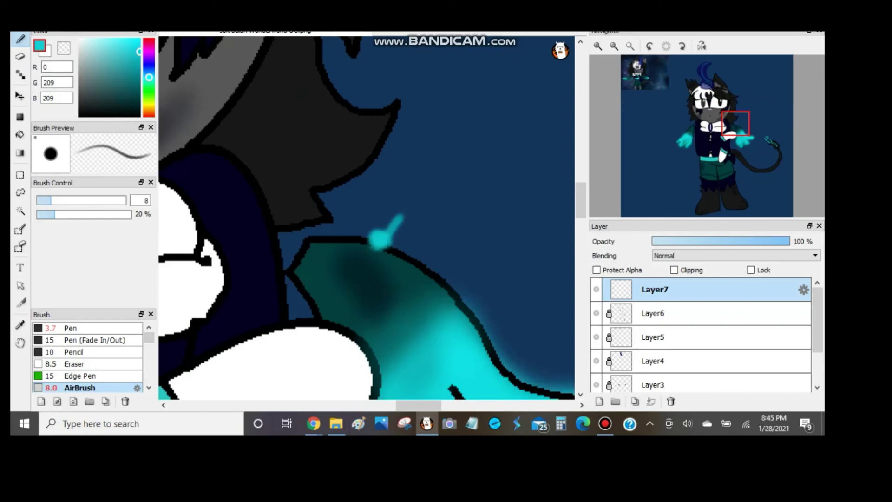
scroll(367, 217, "down", 5)
scroll(367, 218, "up", 5)
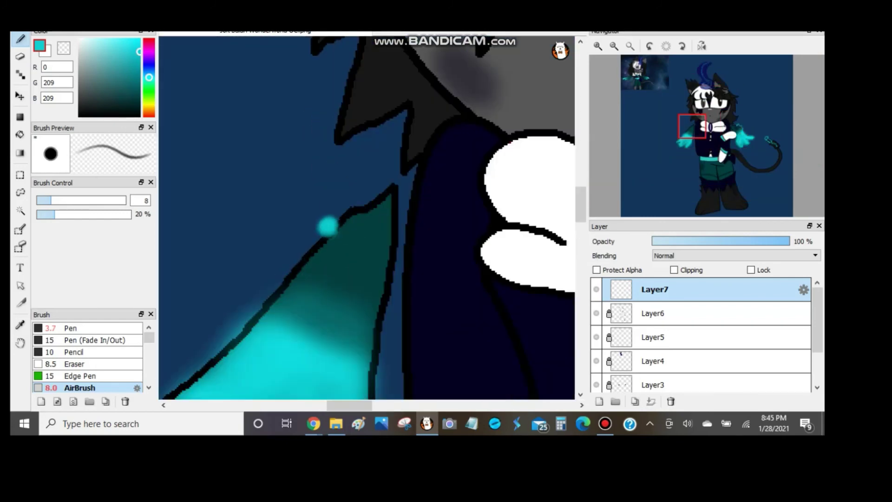
scroll(367, 217, "down", 5)
scroll(317, 233, "up", 5)
left_click(317, 232)
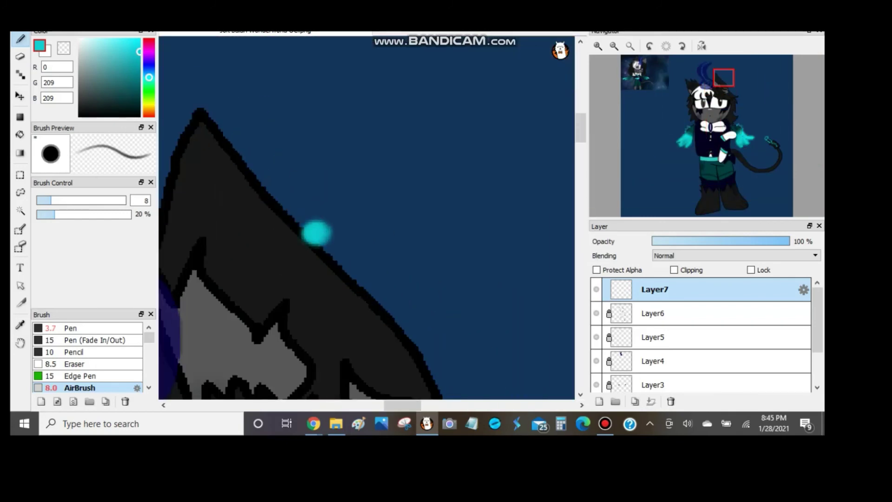
scroll(368, 217, "down", 5)
Set Layer7's blending to Lighten and airbrush cyan zigzag sparks along the outer edges of both legs.
left_click(737, 256)
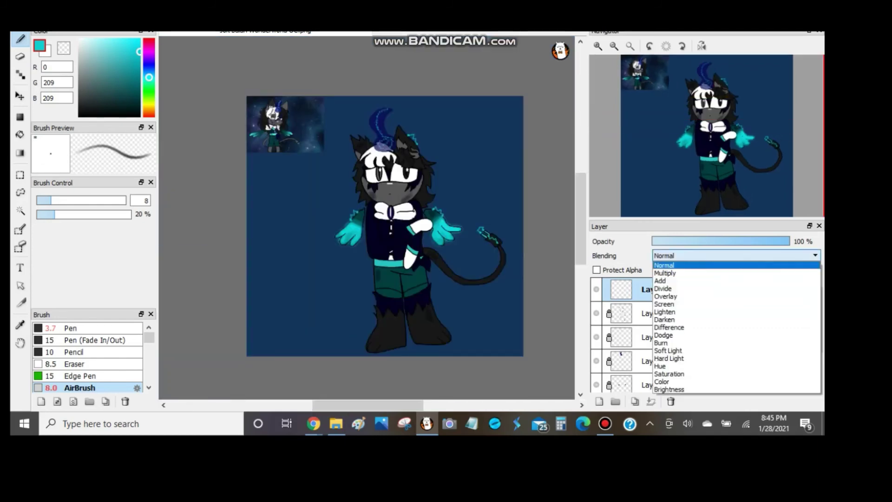
left_click(670, 303)
scroll(414, 328, "up", 5)
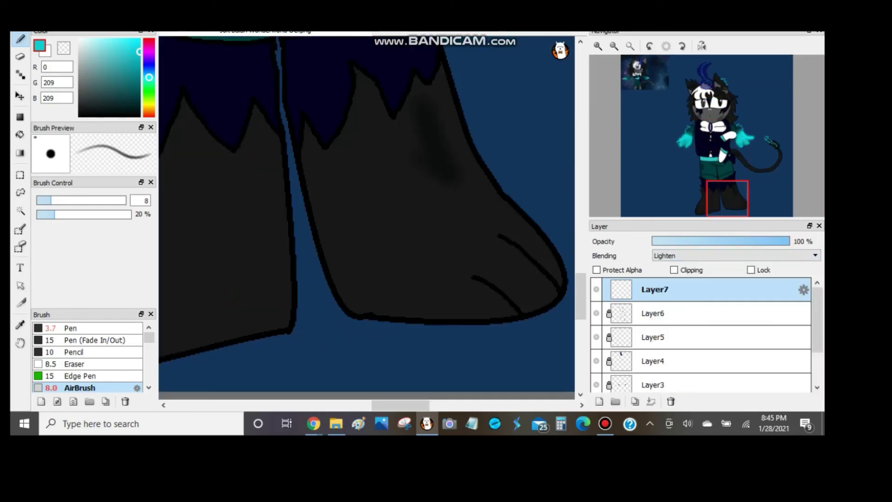
scroll(445, 55, "down", 5)
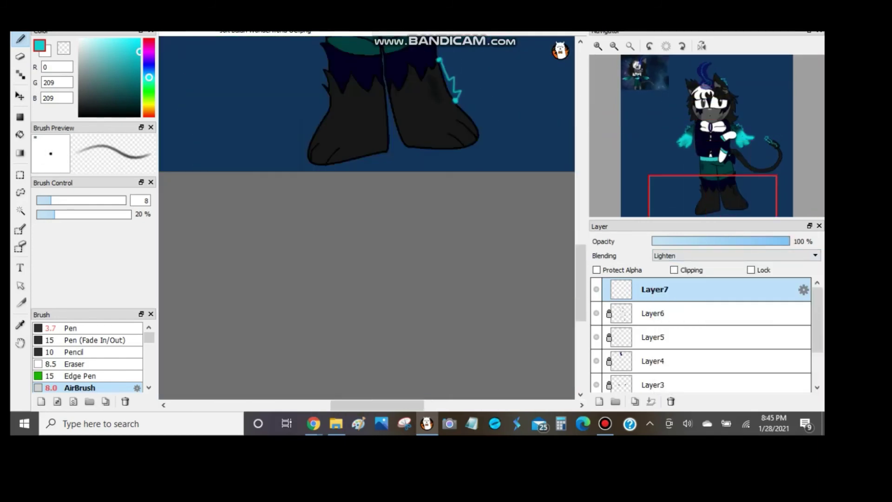
scroll(334, 105, "up", 5)
scroll(334, 105, "down", 4)
scroll(363, 151, "up", 5)
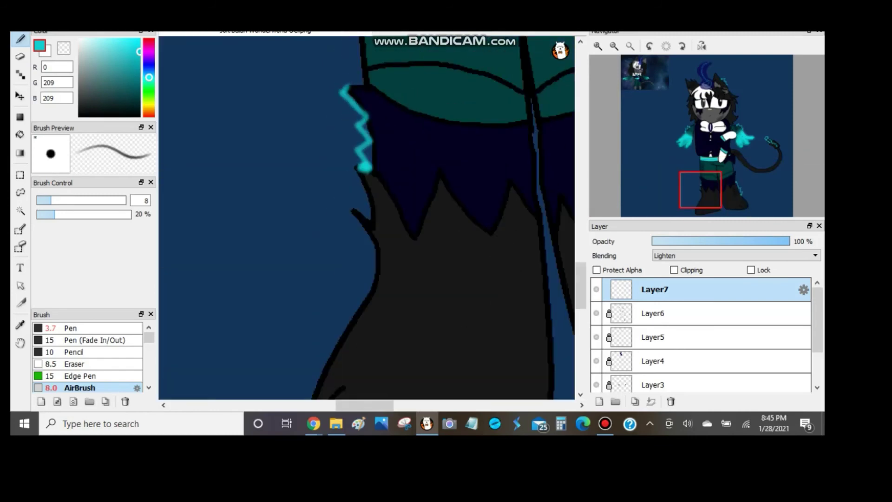
scroll(368, 217, "down", 5)
Airbrush soft blue (RGB 47, 111, 170) over the canvas on a new Layer8 with brush size 665.
key("ctrl+shift+n")
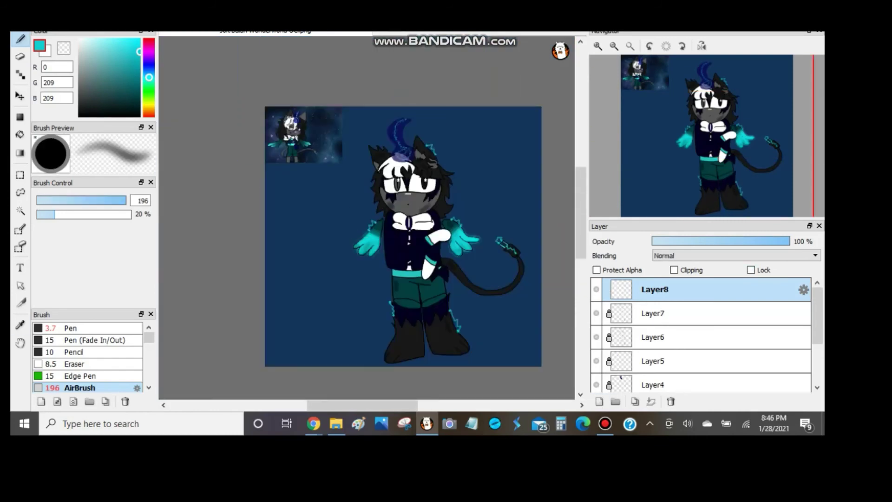
scroll(367, 217, "up", 5)
key("i")
scroll(367, 217, "down", 5)
key("b")
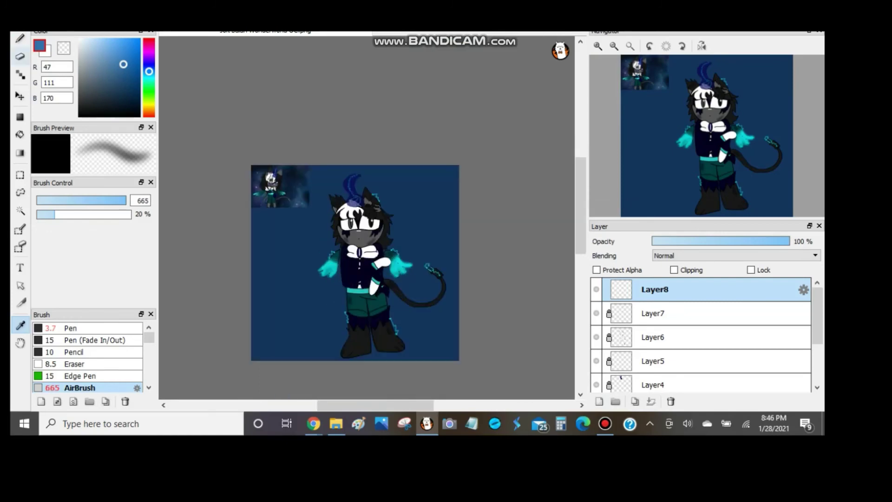
scroll(367, 217, "up", 2)
left_click_drag(288, 195, 251, 325)
scroll(368, 217, "down", 3)
left_click_drag(400, 242, 354, 334)
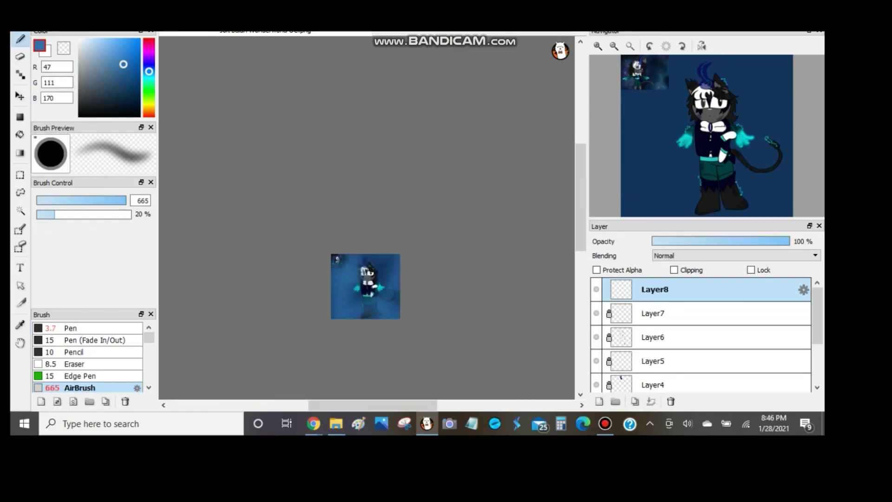
Try Divide blending on Layer8 and settle on Soft Light.
scroll(367, 217, "up", 2)
left_click(737, 255)
left_click(665, 296)
left_click(737, 255)
left_click(665, 304)
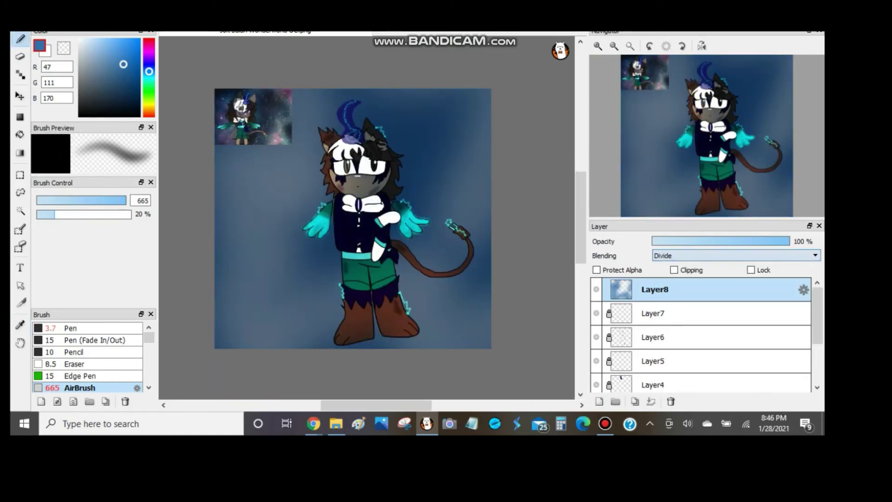
left_click(737, 255)
left_click(669, 358)
left_click(688, 423)
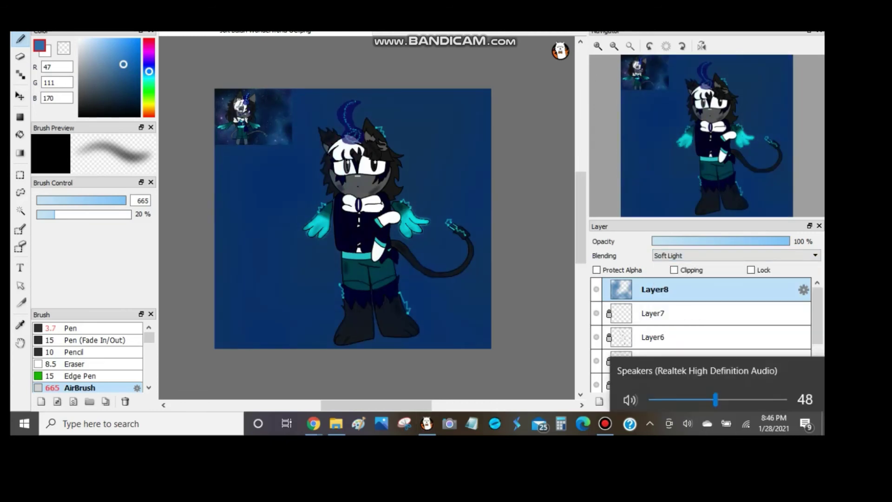
Lock Layer8 and airbrush dark purple (RGB 27, 0, 49) over the background around the character on a new Layer9 with brush size 665.
key("ctrl+shift+n")
left_click(656, 313)
left_click(751, 269)
left_click(655, 289)
left_click(148, 63)
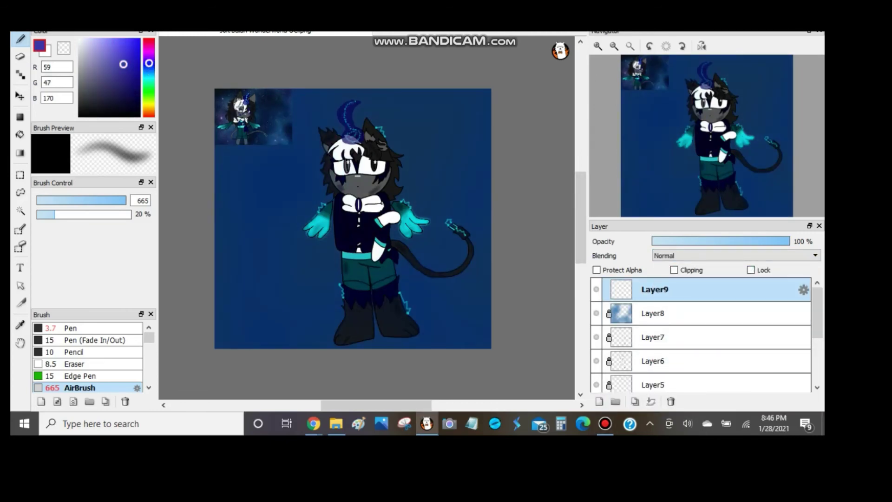
left_click(138, 102)
left_click_drag(221, 114, 321, 316)
left_click_drag(244, 342, 488, 279)
left_click_drag(372, 93, 488, 223)
Set Layer9's blending to Overlay and lock the layer.
left_click(737, 255)
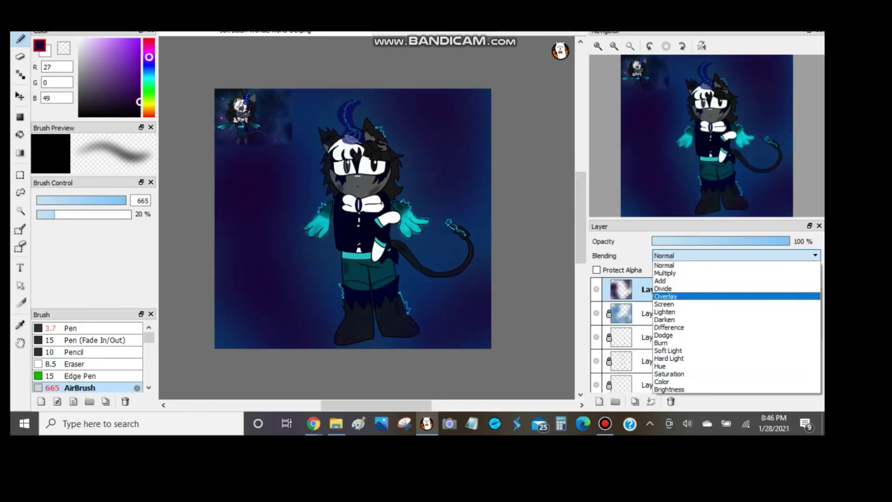
left_click(670, 296)
left_click(751, 270)
Airbrush pale purple (RGB 224, 187, 255) over the background around the character on a new Layer10 with brush size 139.
left_click(112, 57)
scroll(216, 105, "up", 2)
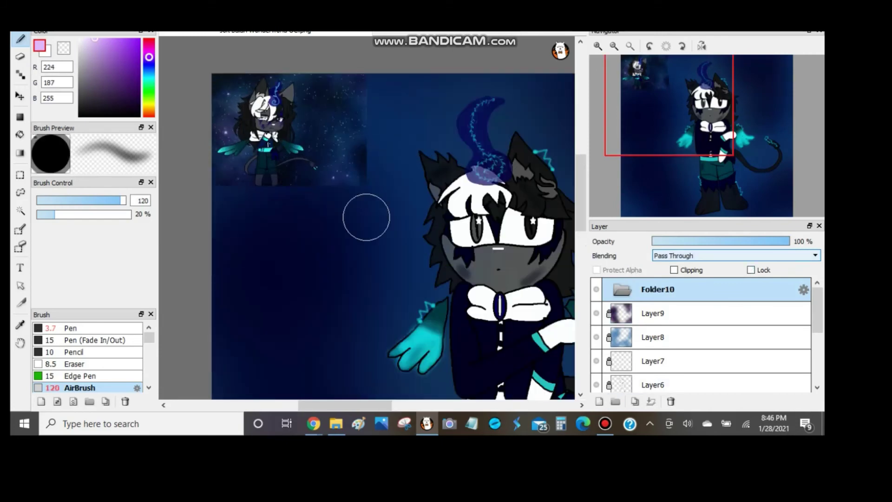
scroll(366, 217, "down", 3)
key("ctrl+z")
key("ctrl+shift+n")
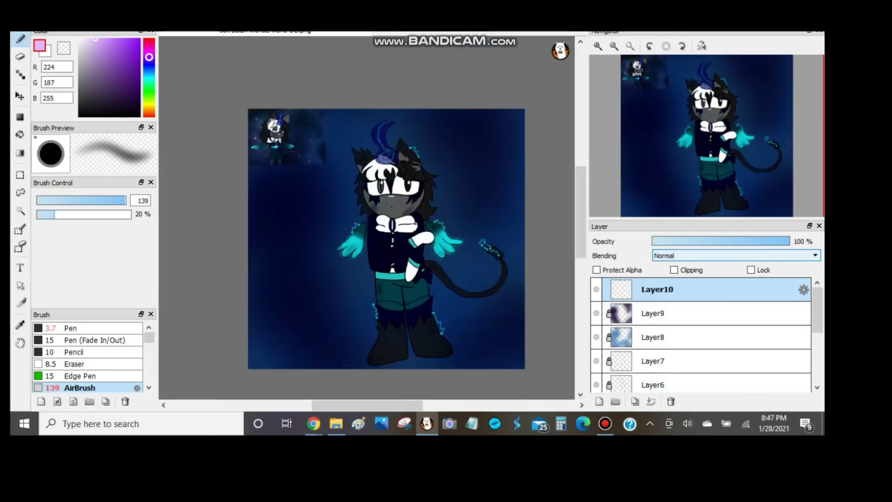
left_click_drag(367, 217, 316, 334)
left_click_drag(325, 148, 488, 130)
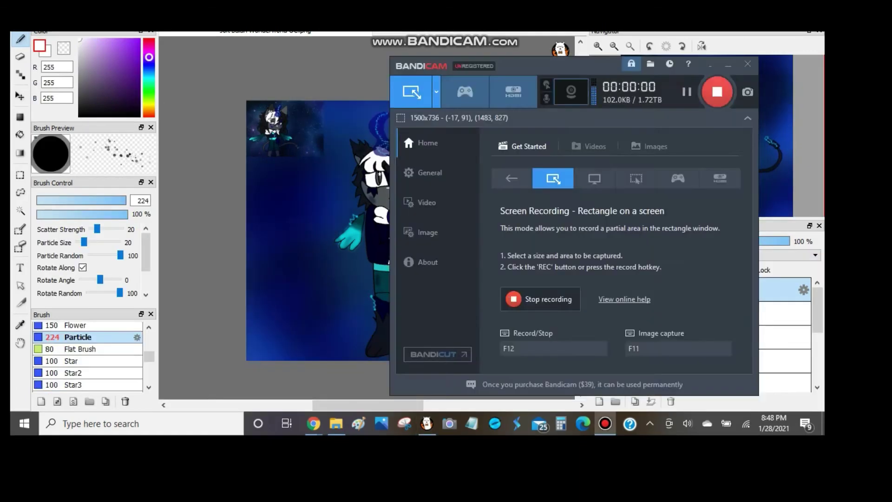
Scatter white particles across the canvas on Layer11 with the Particle brush at size 128 and try different blending modes, including Hard Light.
key("ctrl+z")
left_click_drag(258, 161, 258, 292)
key("ctrl+z")
key("ctrl+z")
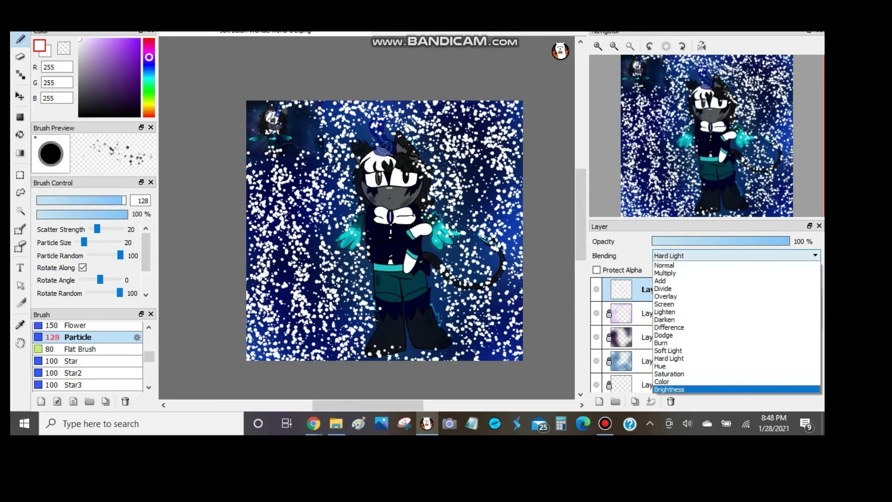
key("Return")
Airbrush light blue (RGB 153, 197, 255) over both irises on Layer12 with brush size 35.
scroll(390, 177, "up", 5)
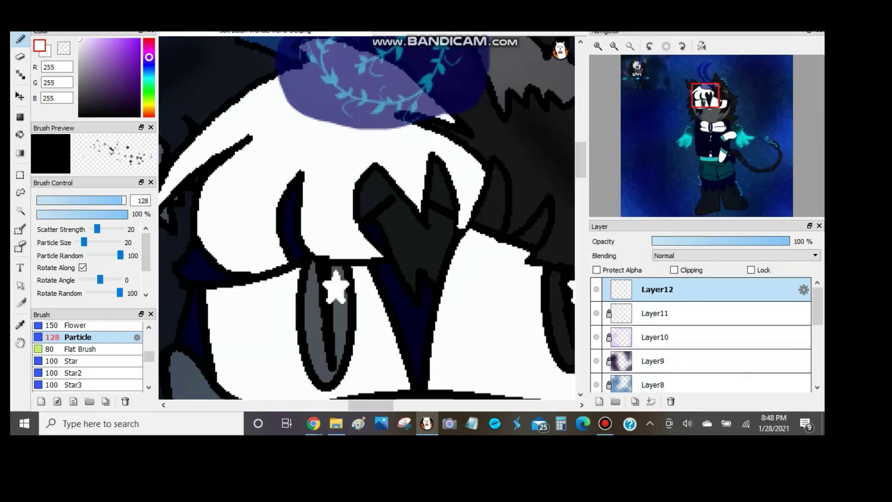
left_click(325, 334, "alt")
scroll(88, 355, "up", 10)
left_click(80, 367)
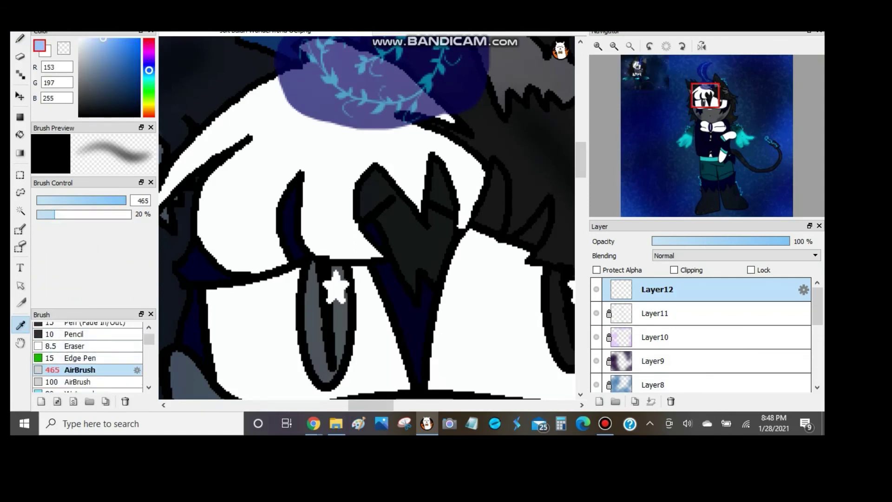
left_click_drag(321, 279, 328, 367)
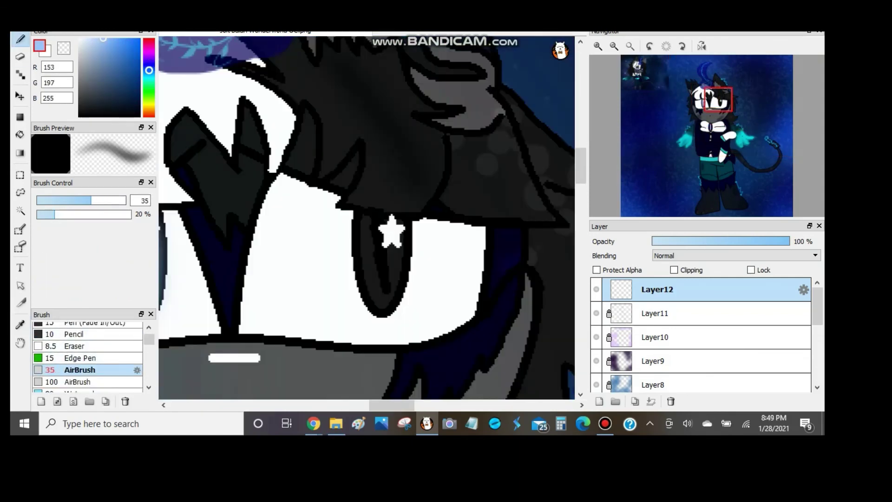
Set Layer12 to Lighten blending at 47% opacity and lock it.
scroll(368, 219, "down", 3)
left_click(737, 256)
scroll(368, 219, "down", 3)
scroll(367, 218, "up", 4)
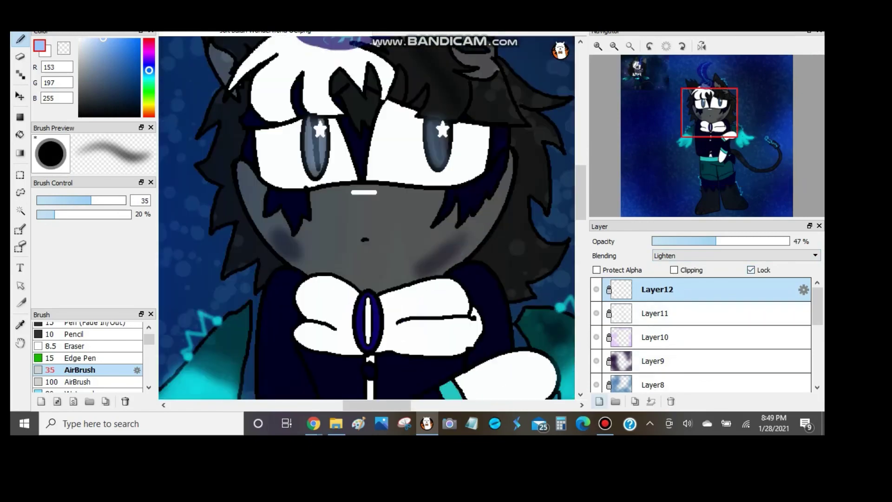
Sign the artwork in small red strokes (RGB 255, 15, 15) beside the character's lower leg on a new Layer13 with the 3.7 Pen.
scroll(367, 218, "down", 3)
key("ctrl+shift+n")
scroll(367, 218, "up", 4)
left_click(137, 39)
scroll(88, 356, "up", 2)
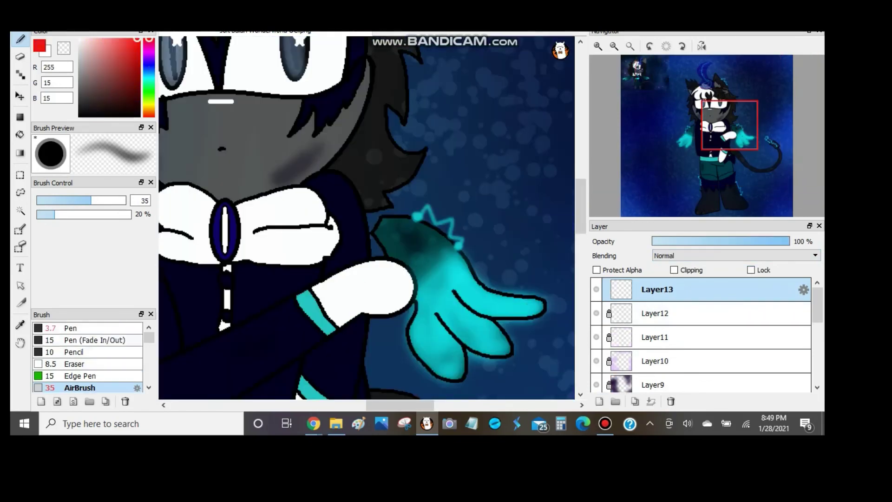
left_click(71, 328)
scroll(367, 219, "down", 3)
scroll(367, 219, "up", 4)
left_click_drag(368, 90, 394, 122)
left_click_drag(386, 260, 465, 65)
scroll(367, 219, "up", 3)
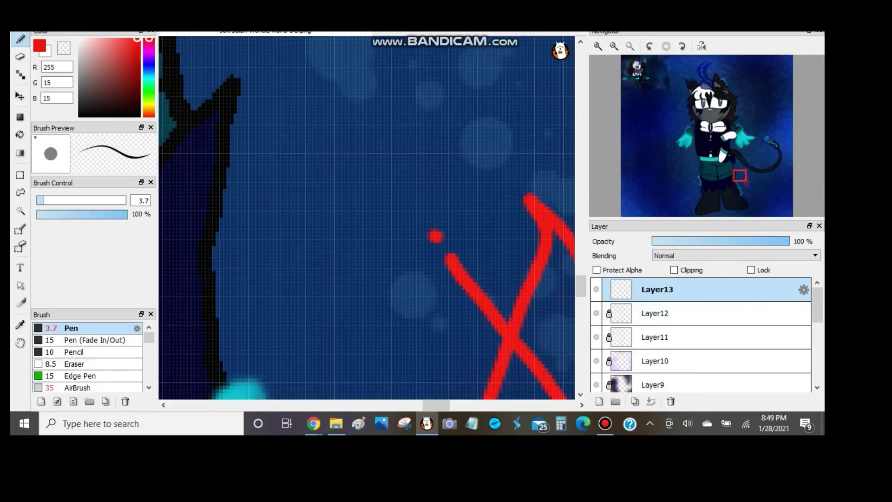
left_click_drag(409, 232, 442, 184)
scroll(367, 218, "down", 5)
Write the cursive letters "Jol" in dark blue (RGB 12, 17, 112) beside the character's head on a new Layer14 with Pen size 16.
key("ctrl+shift+n")
scroll(367, 218, "up", 4)
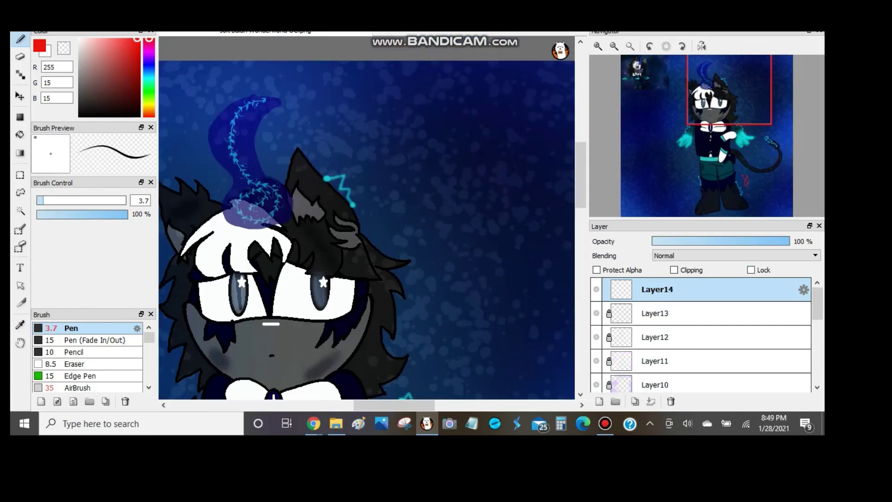
left_click(465, 139, "alt")
left_click_drag(366, 217, 266, 248)
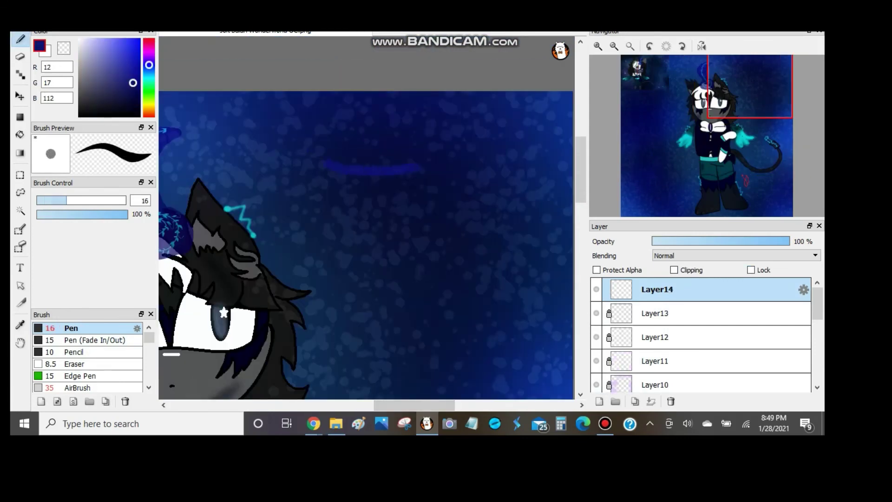
left_click_drag(511, 232, 534, 279)
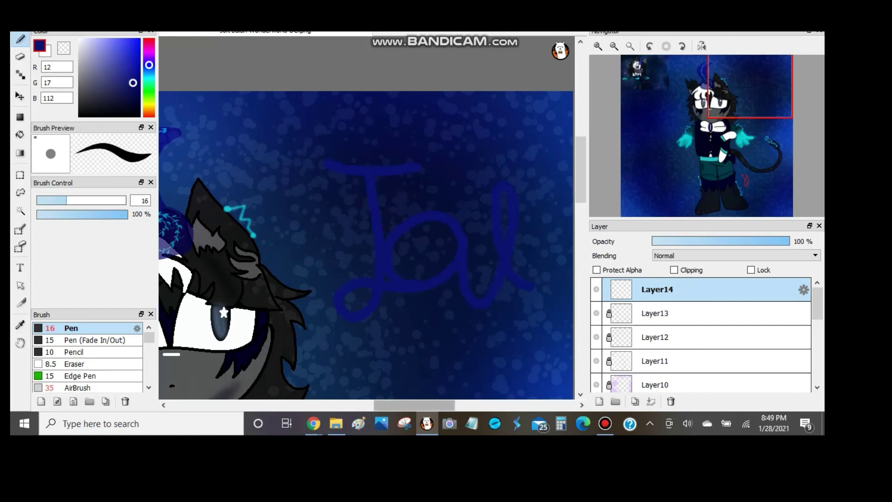
Shift the lettering up toward the character and add the final "t" to complete "Jolt".
key("v")
left_click_drag(418, 232, 360, 183)
scroll(367, 246, "right", 3)
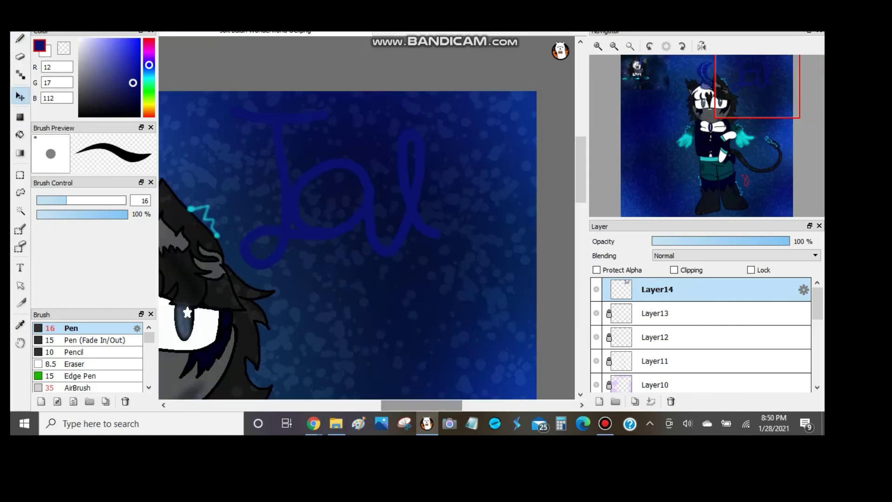
key("b")
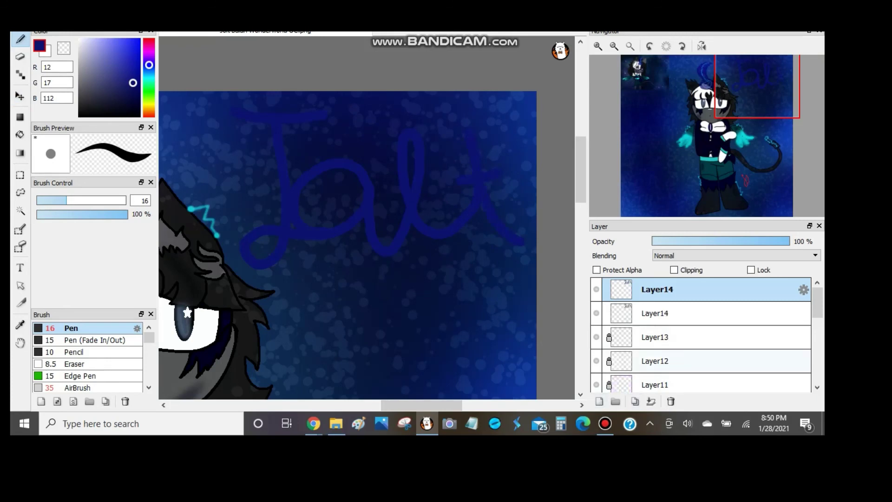
Offset the duplicated "Jolt" lettering slightly from the original and apply Overlay blending to give it a shadow.
key("v")
left_click(737, 256)
left_click(736, 284)
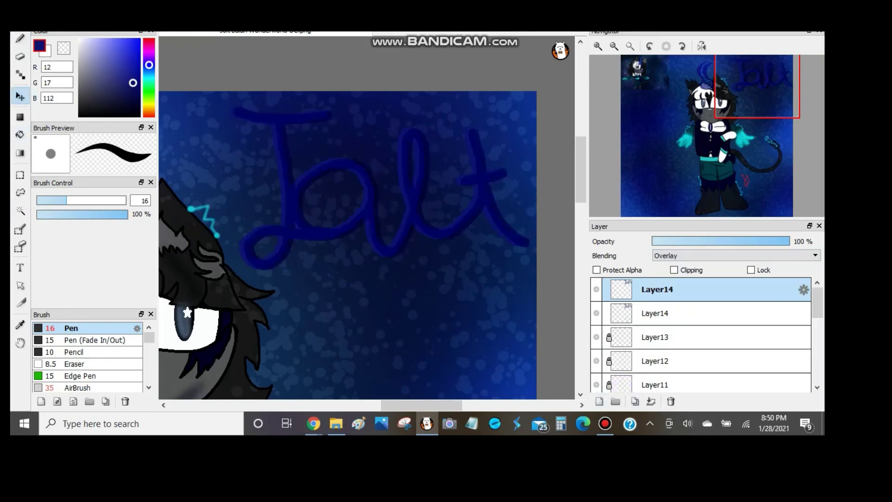
double_click(658, 289)
key("Return")
left_click(656, 313)
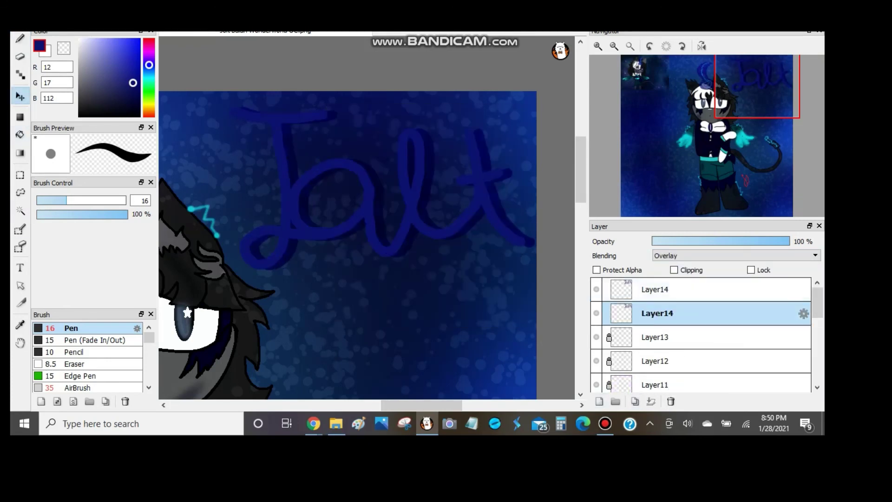
Try Color and Darken blending on the upper lettering layer and settle on Screen.
left_click(656, 289)
left_click(737, 256)
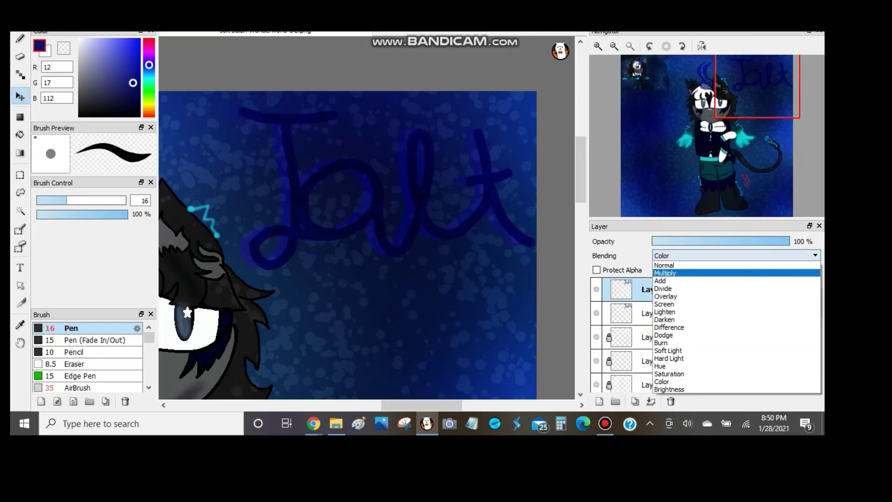
left_click(737, 372)
left_click(737, 256)
left_click(665, 320)
scroll(367, 242, "left", 3)
left_click(737, 255)
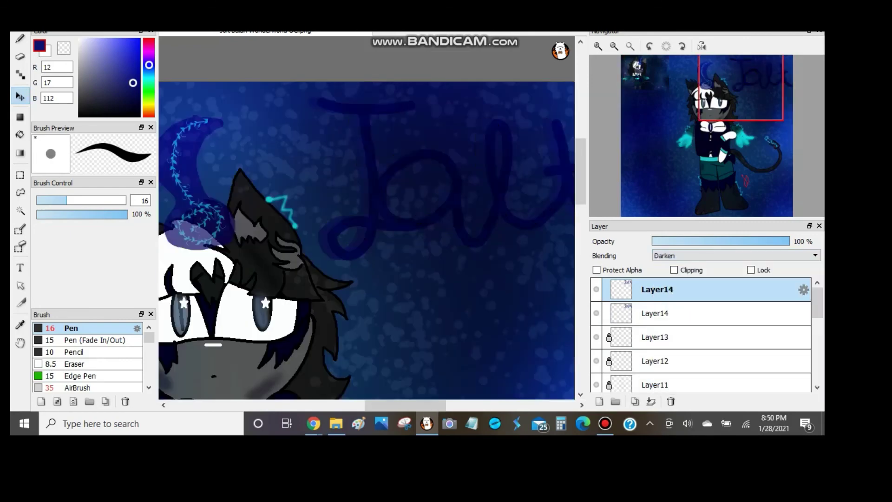
left_click(665, 304)
left_click(655, 313)
left_click(605, 424)
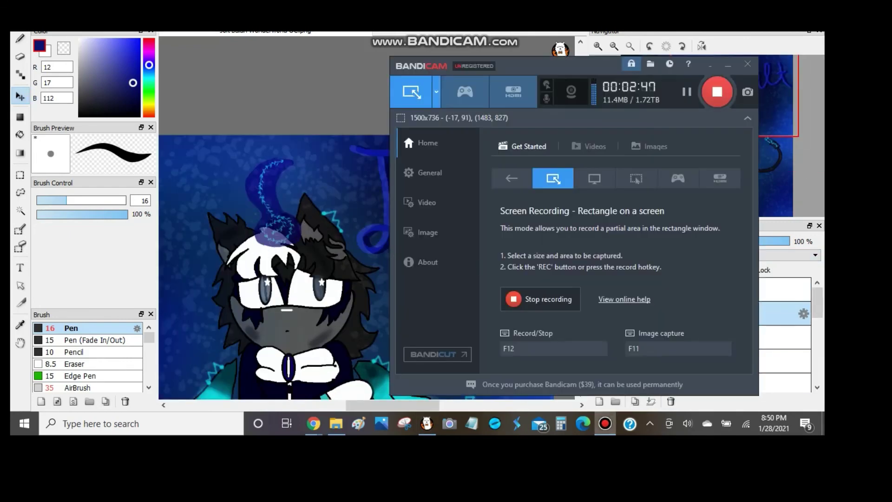